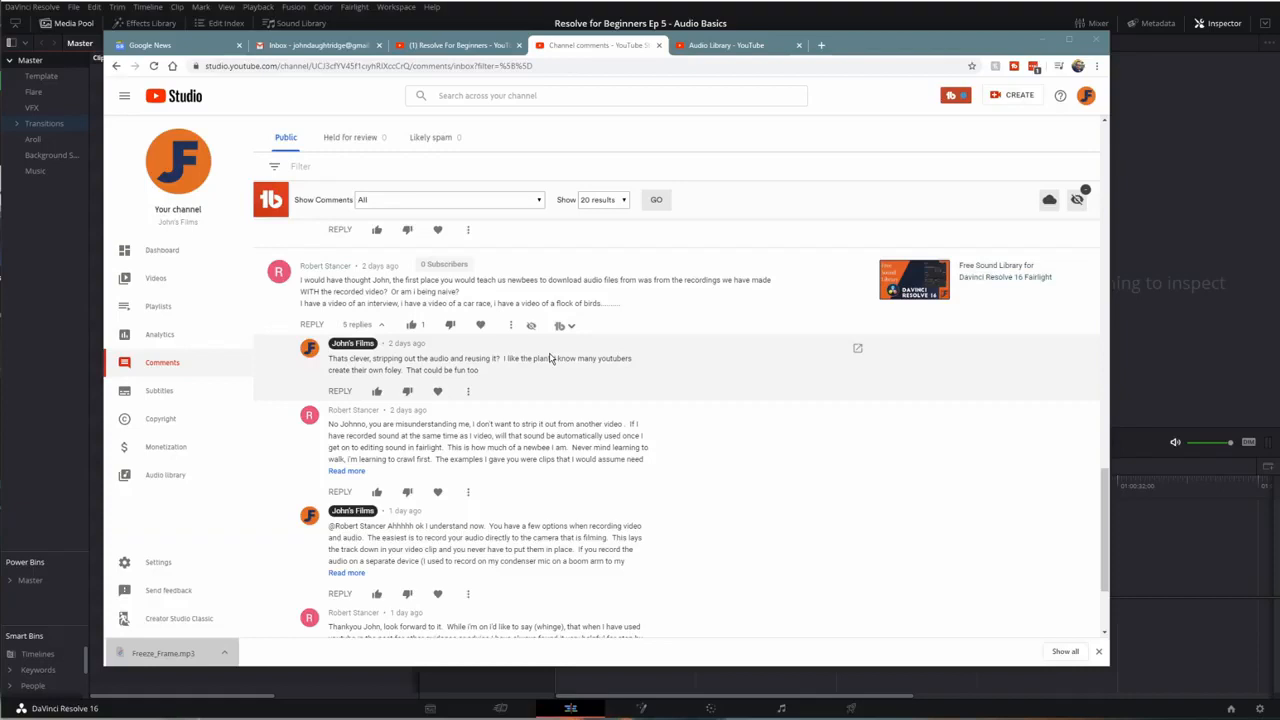
View the Resolve For Beginners playlist page and the viewer comment thread about audio recorded with video.
key(ctrl+shift+Tab)
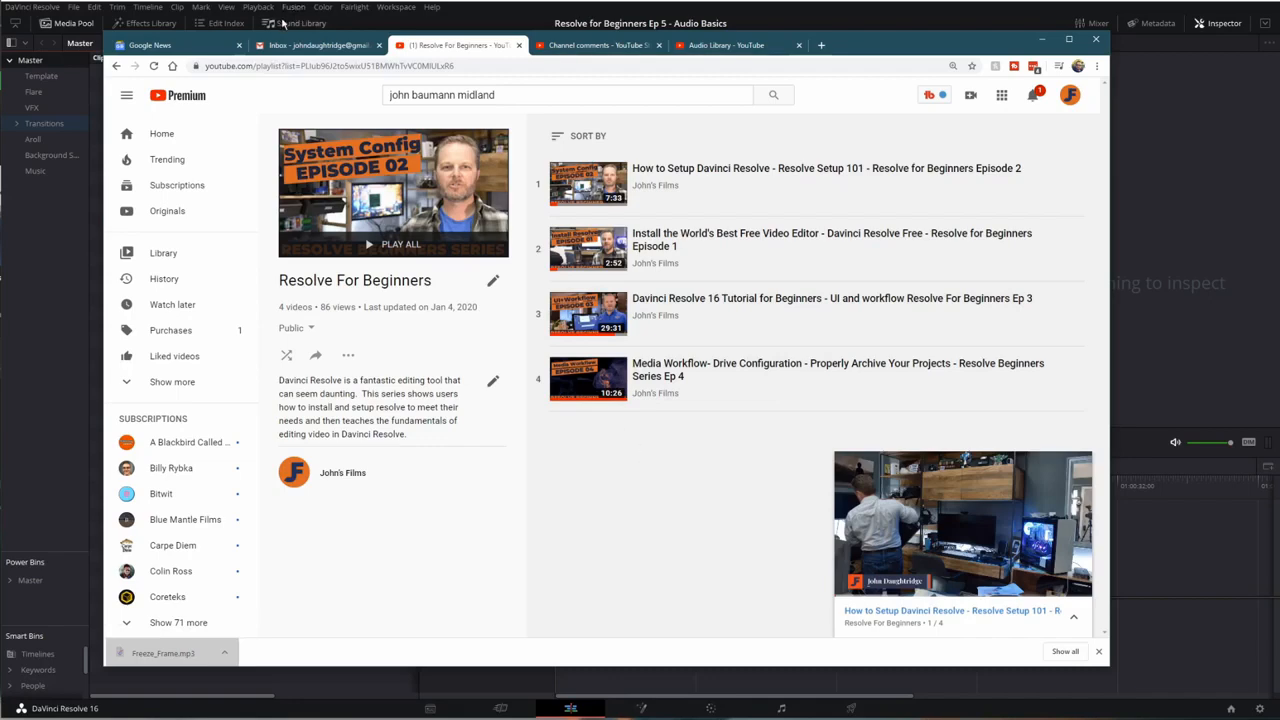
key(ctrl+Tab)
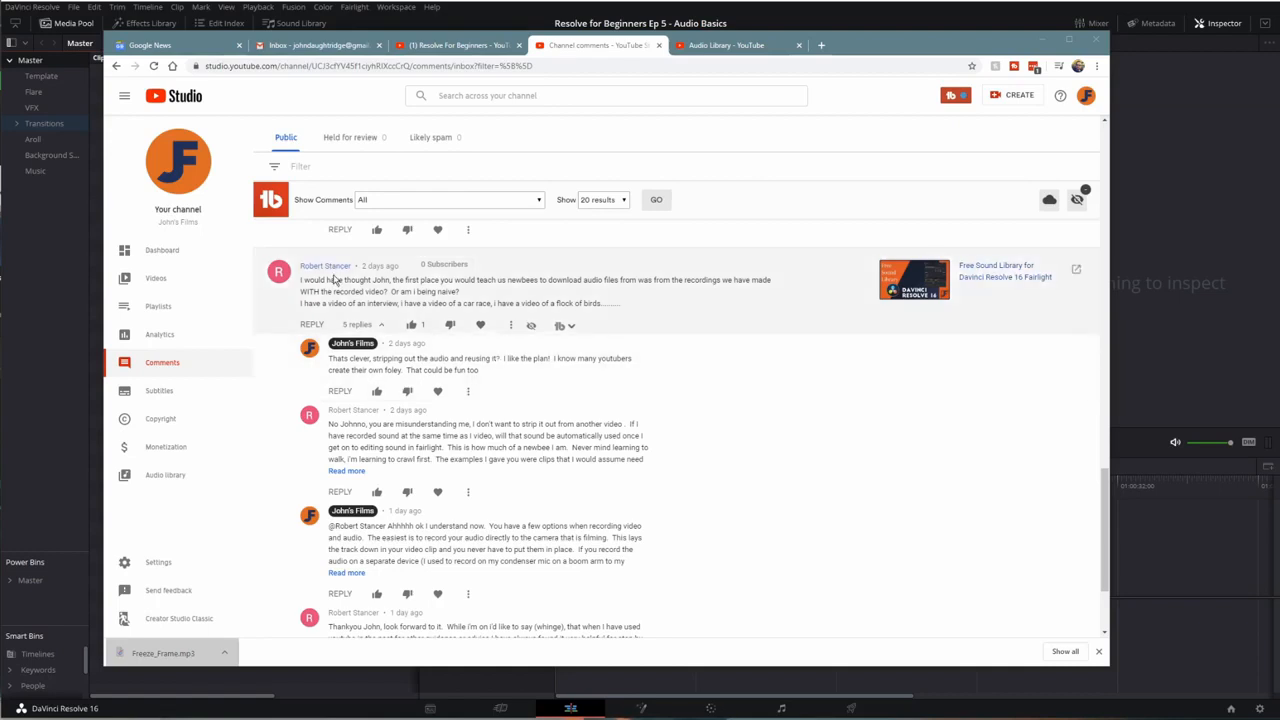
click(450, 46)
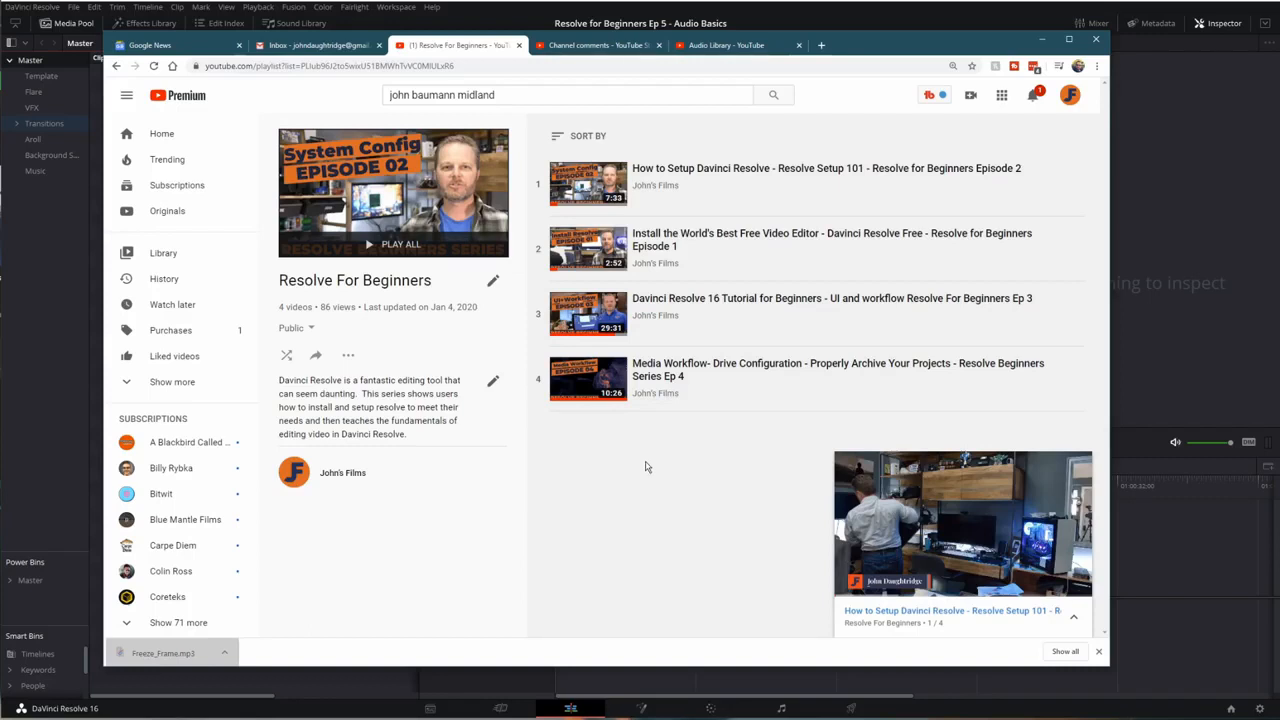
Switch to DaVinci Resolve and open the Aroll bin in the media pool.
click(571, 706)
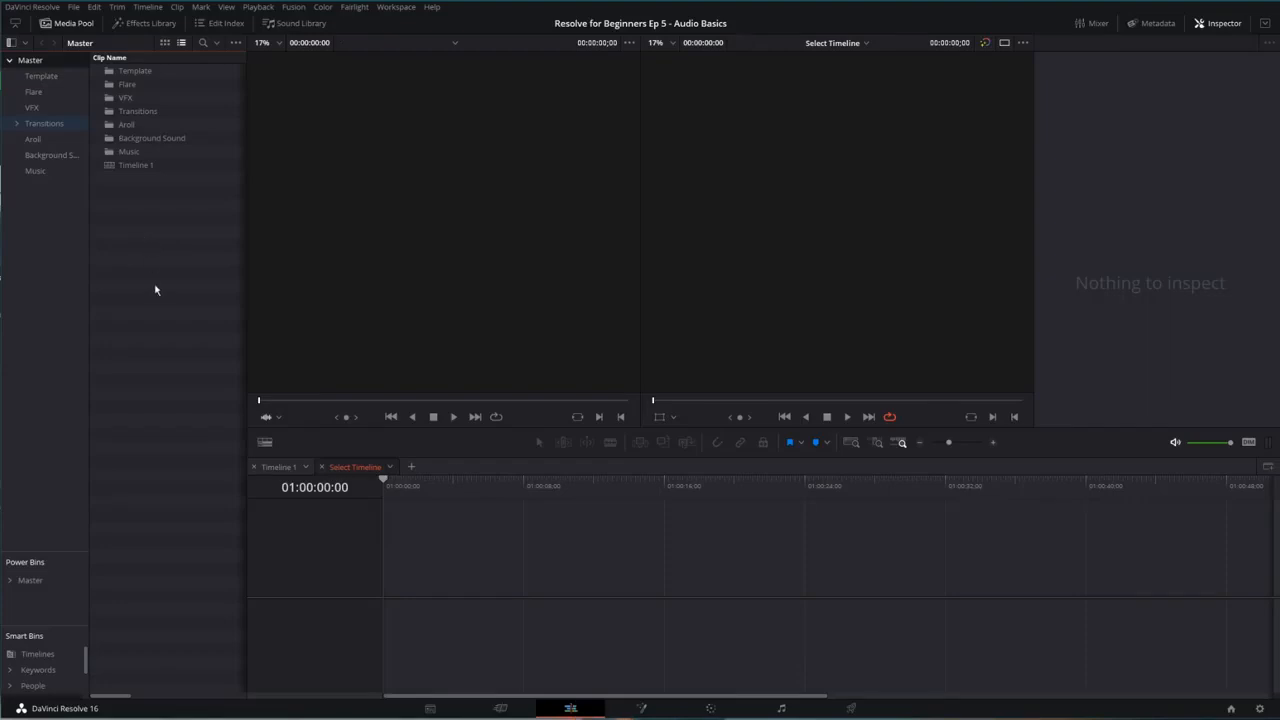
right_click(103, 218)
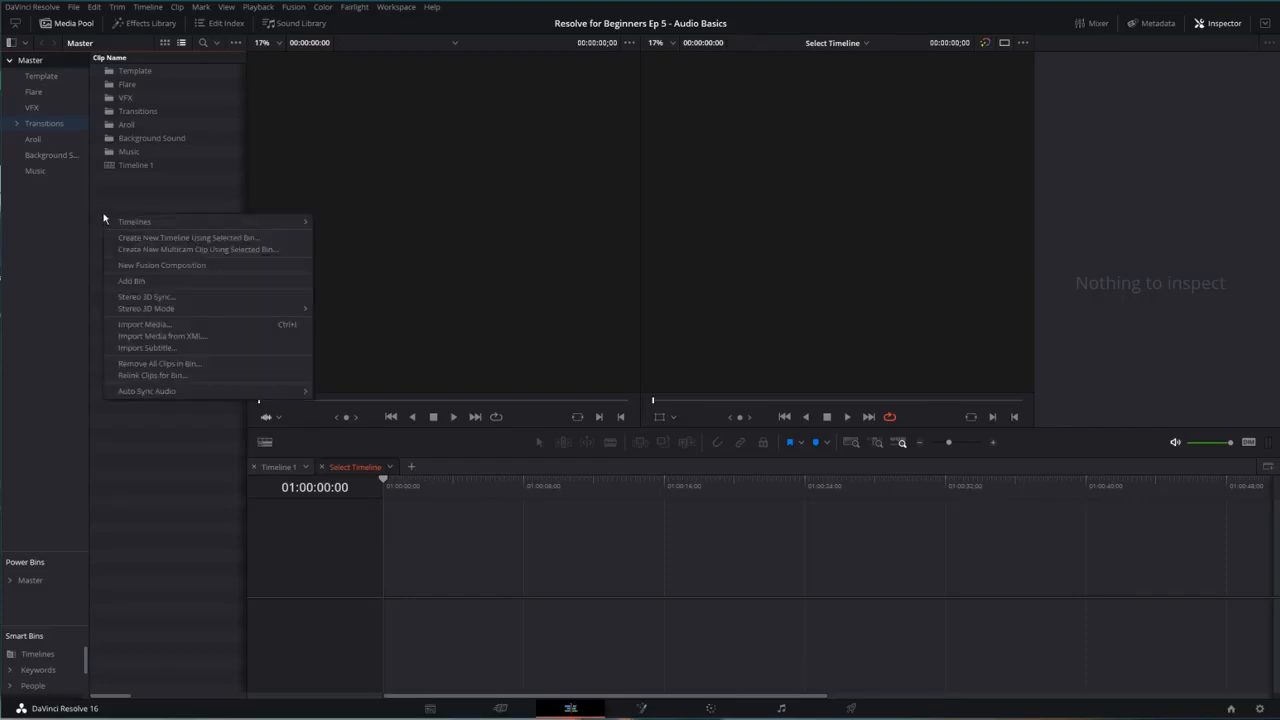
click(131, 125)
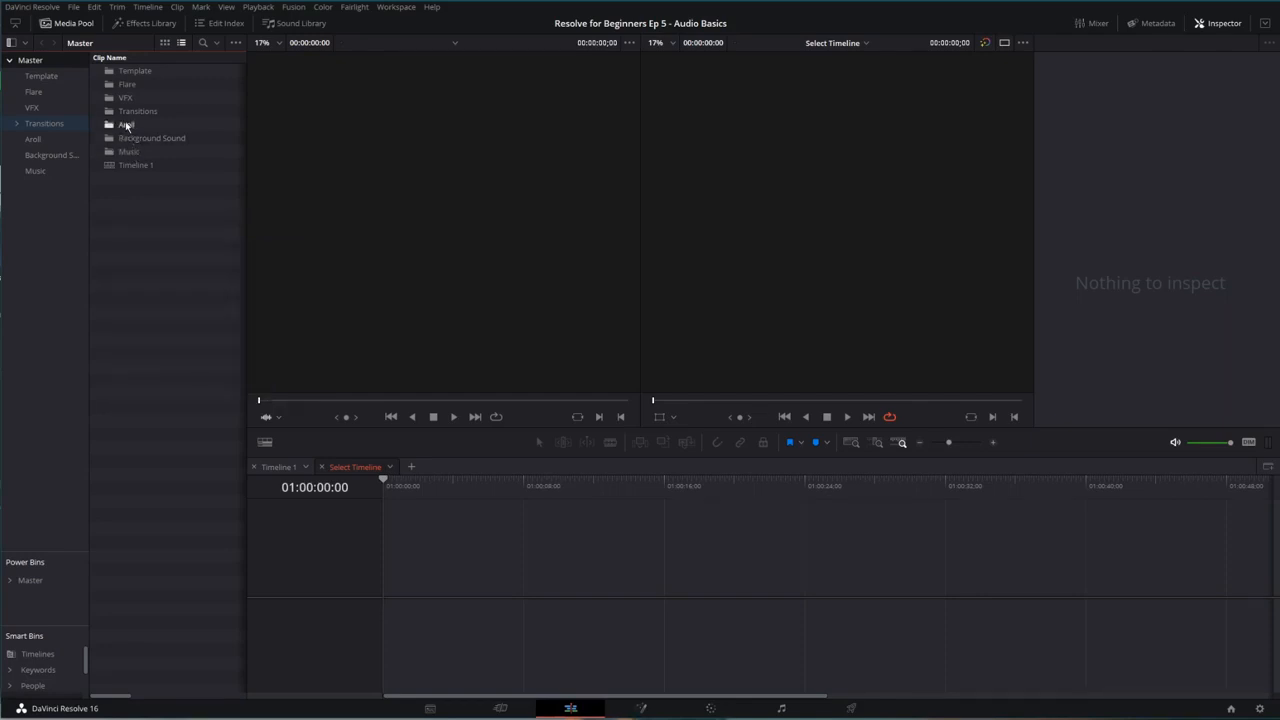
double_click(126, 125)
Import A004_01200043_C179.braw and A004_01200049_C180.braw from the Bad Purchases folder in Video Footage on the Project (P:) drive.
right_click(142, 134)
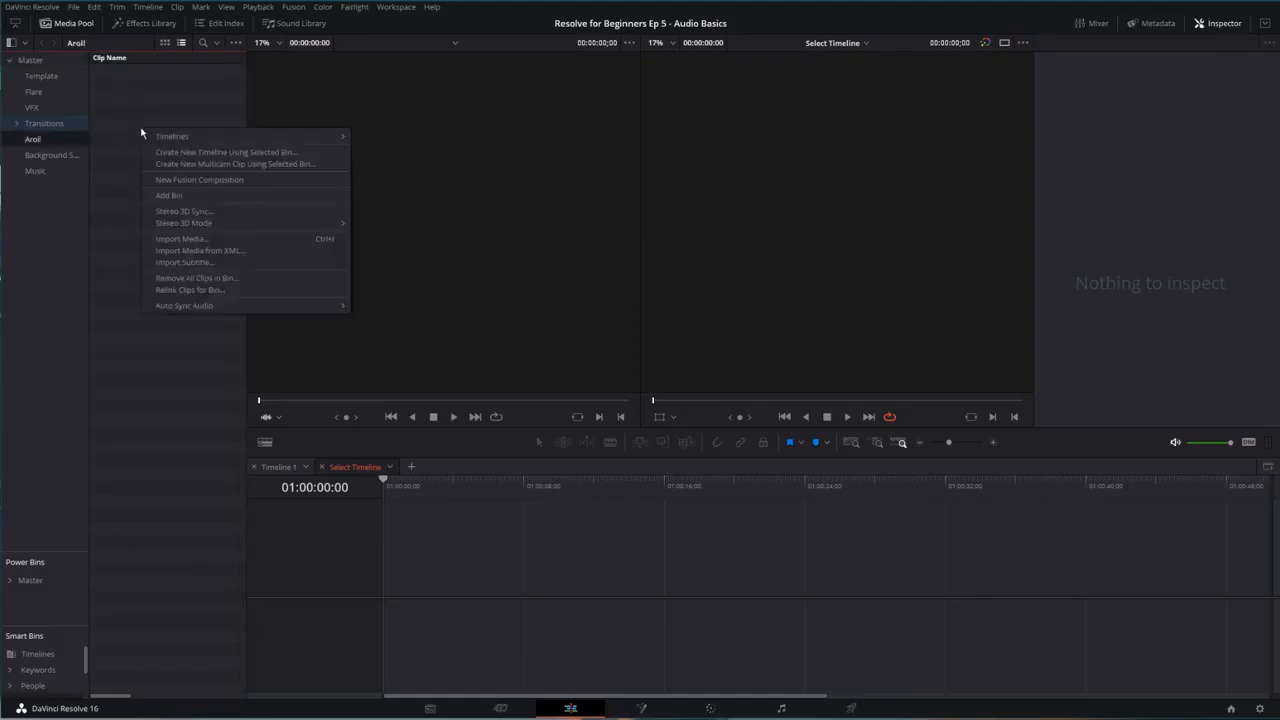
click(172, 240)
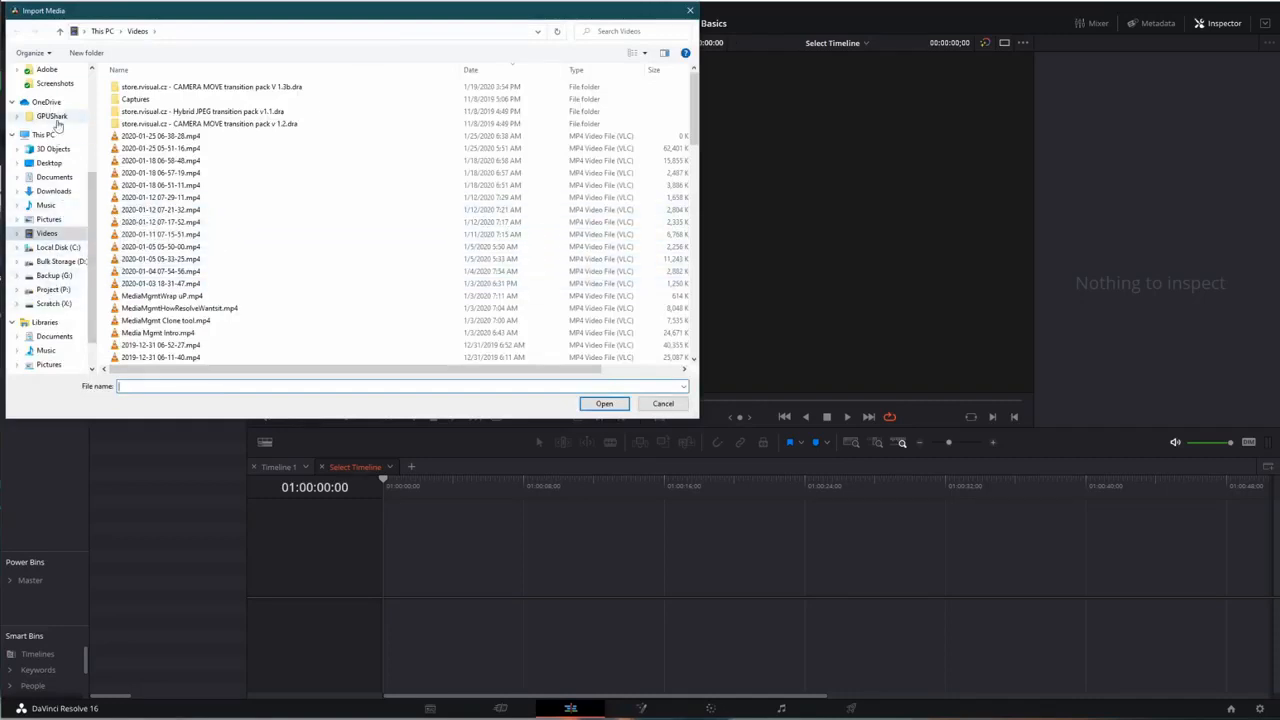
click(60, 289)
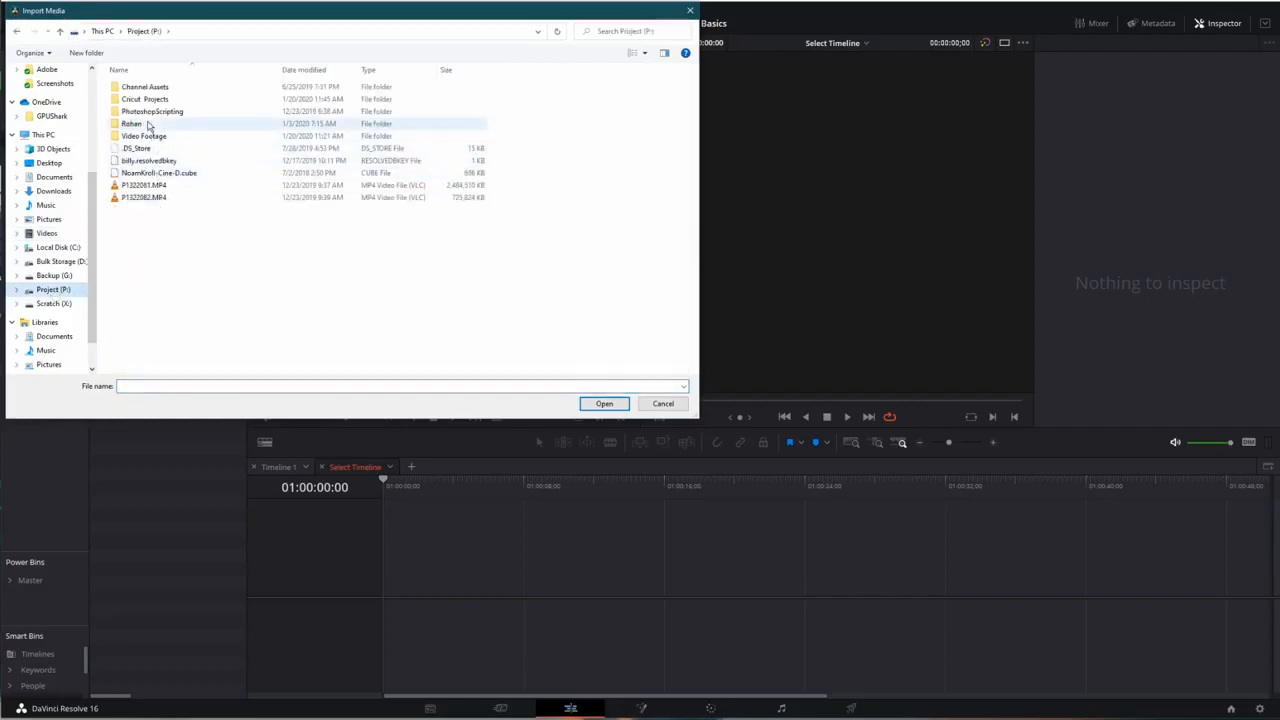
double_click(146, 137)
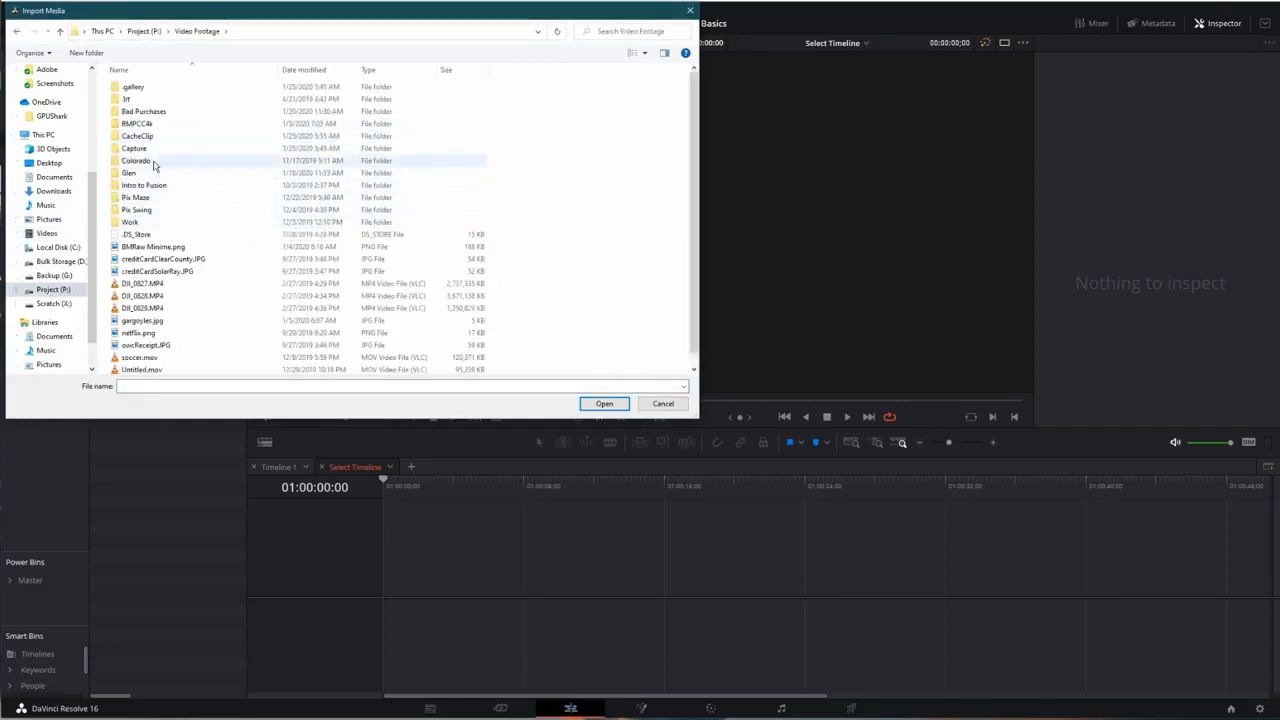
double_click(143, 112)
click(204, 105)
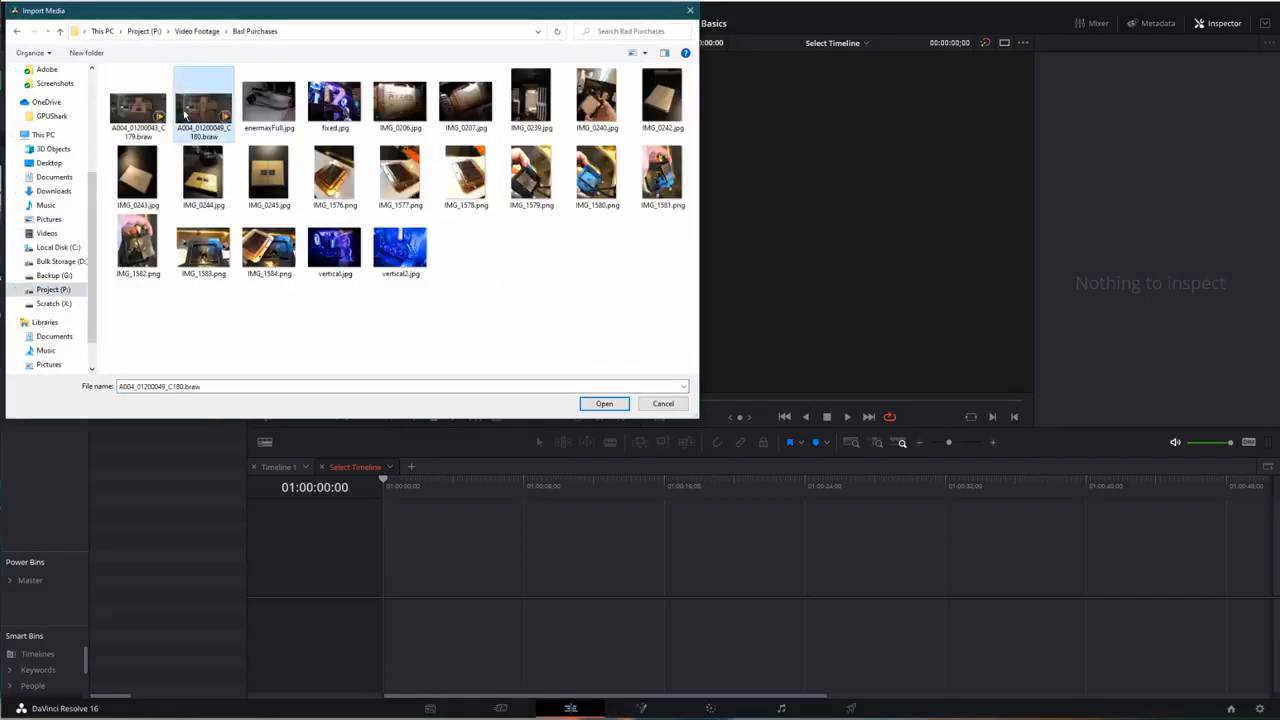
ctrl+click(138, 105)
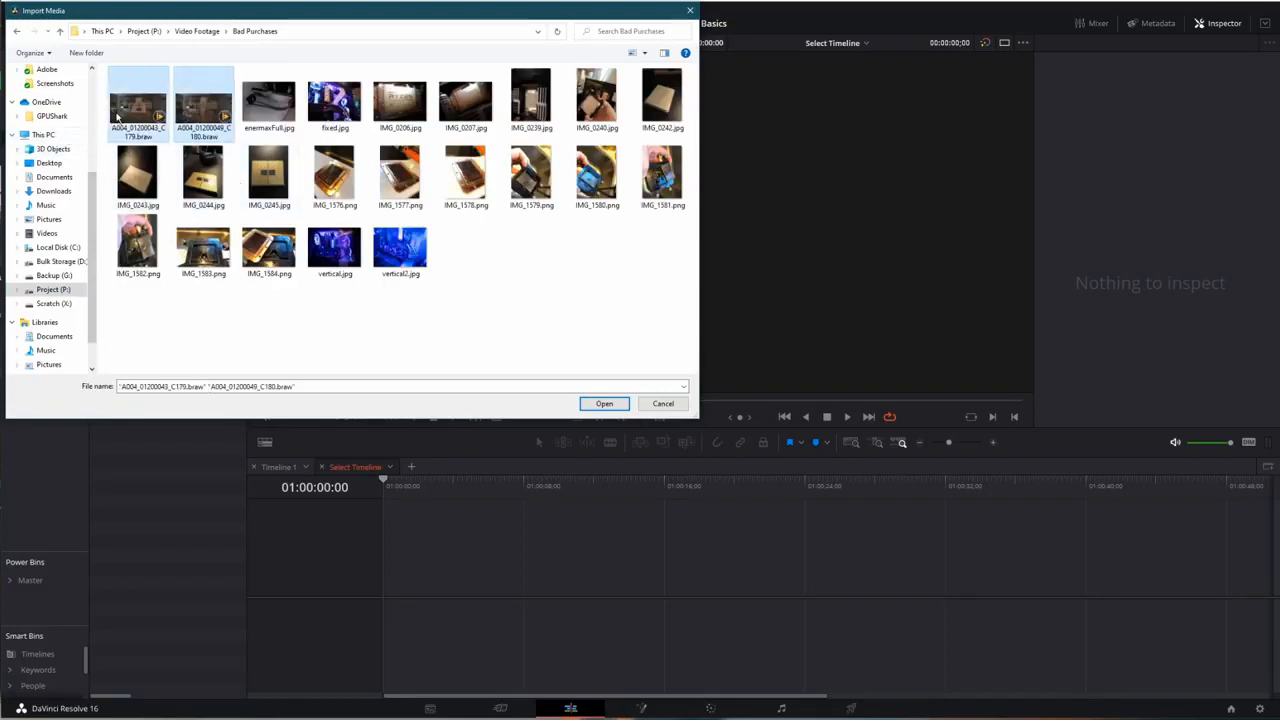
click(604, 403)
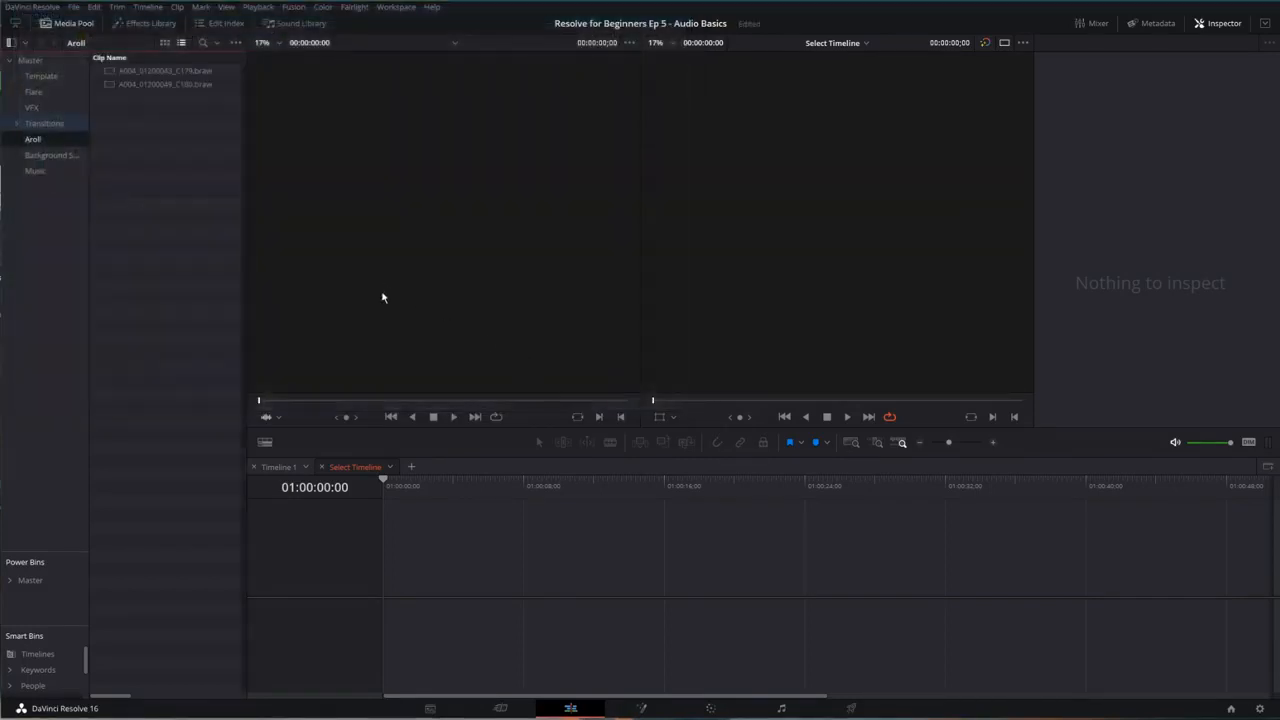
Load A004_01200043_C179.braw in the source viewer, and mark a spoken section of about 24 seconds with in and out points.
drag(149, 70, 451, 308)
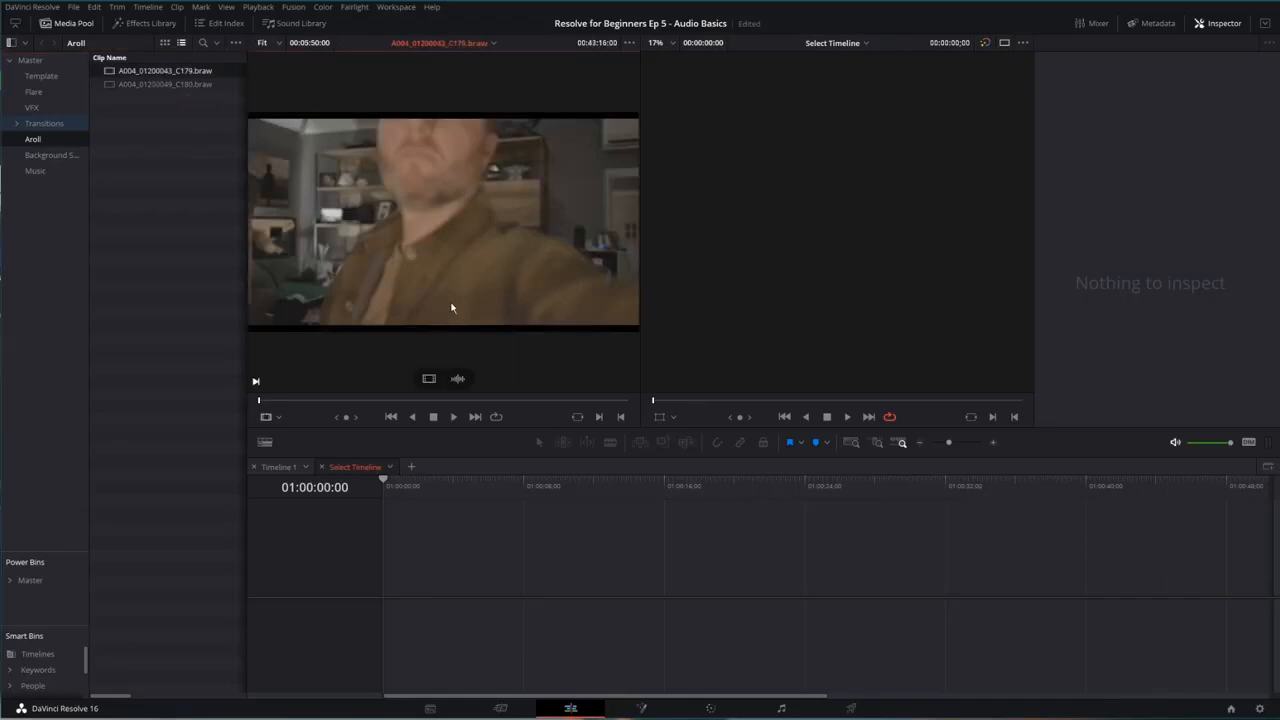
key(space)
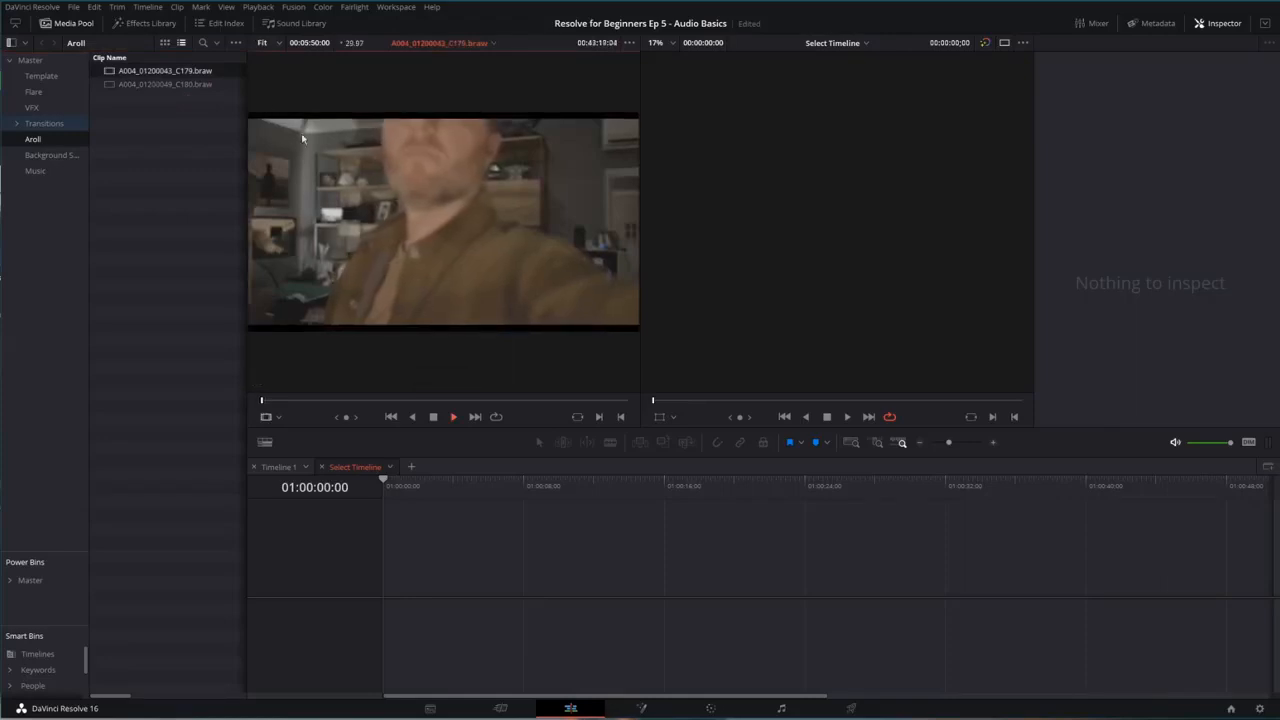
drag(265, 400, 329, 402)
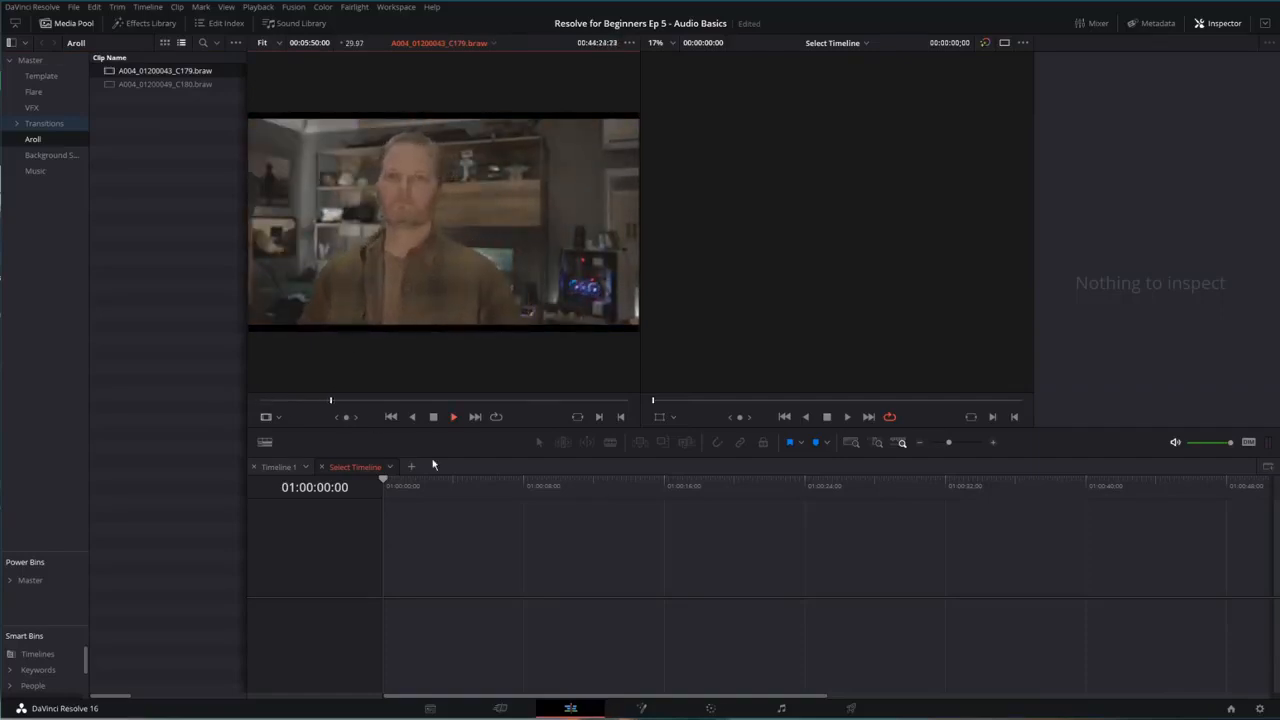
key(l)
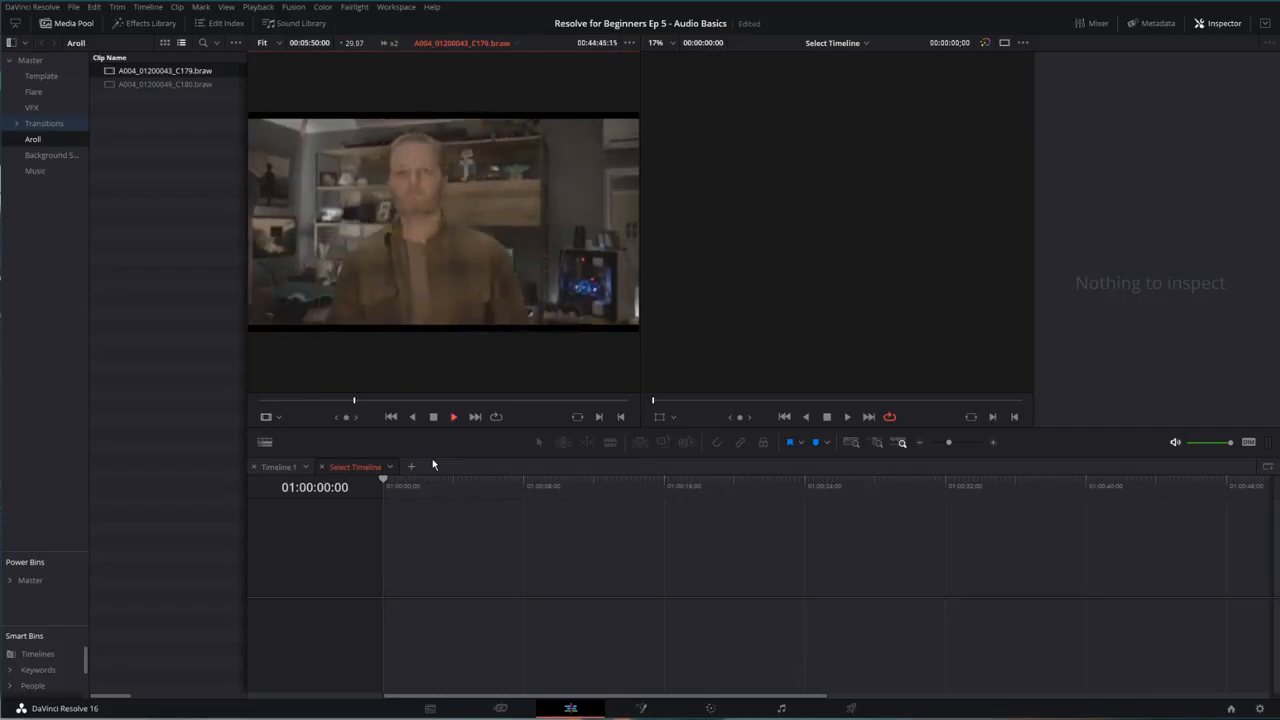
key(j)
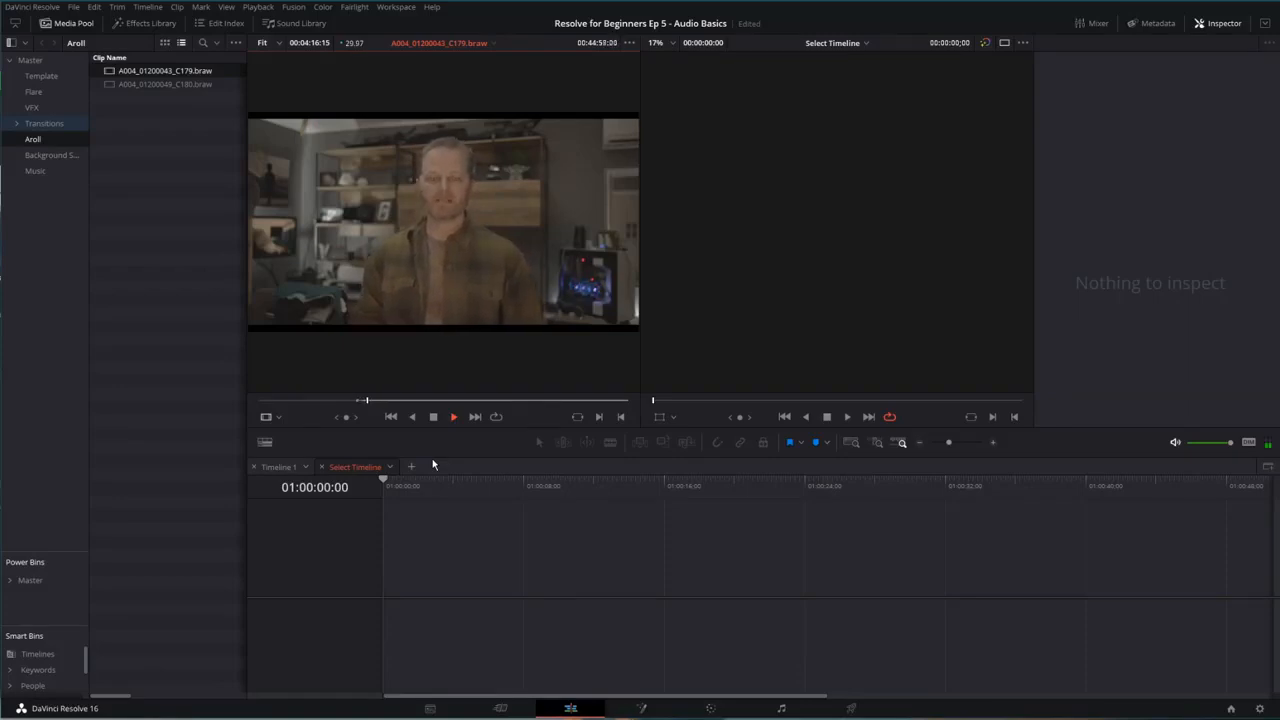
key(l)
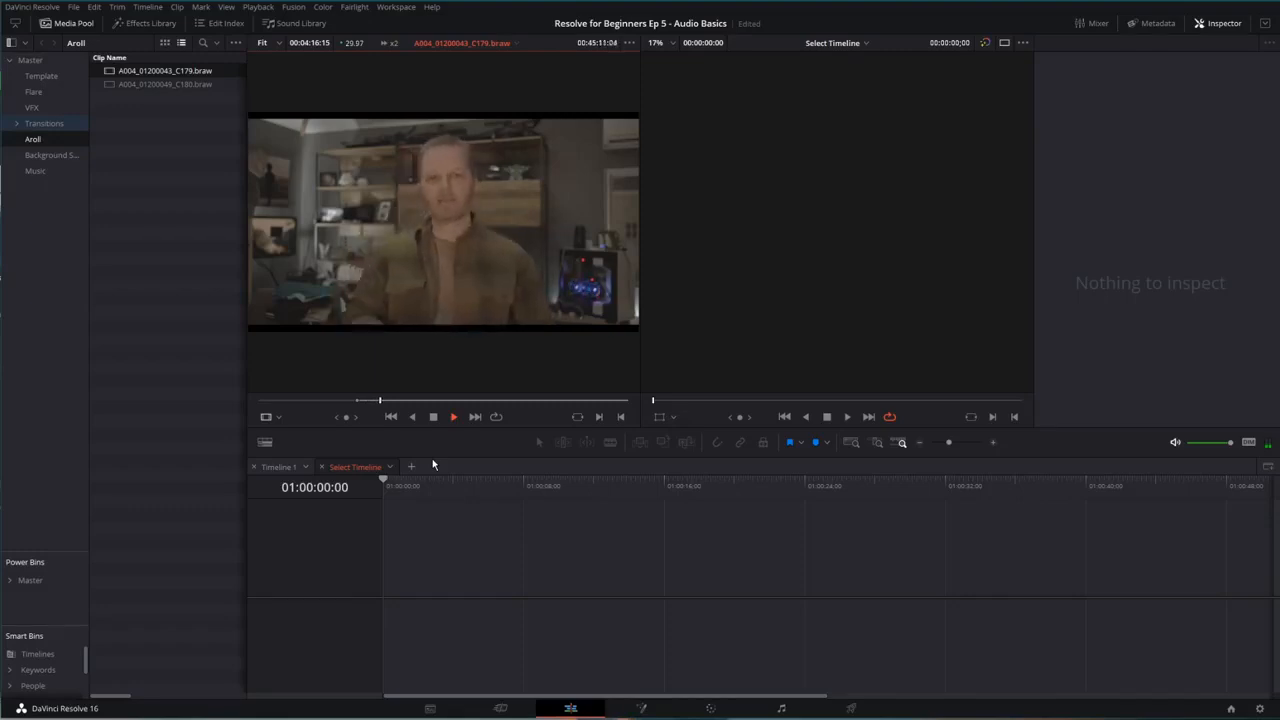
key(o)
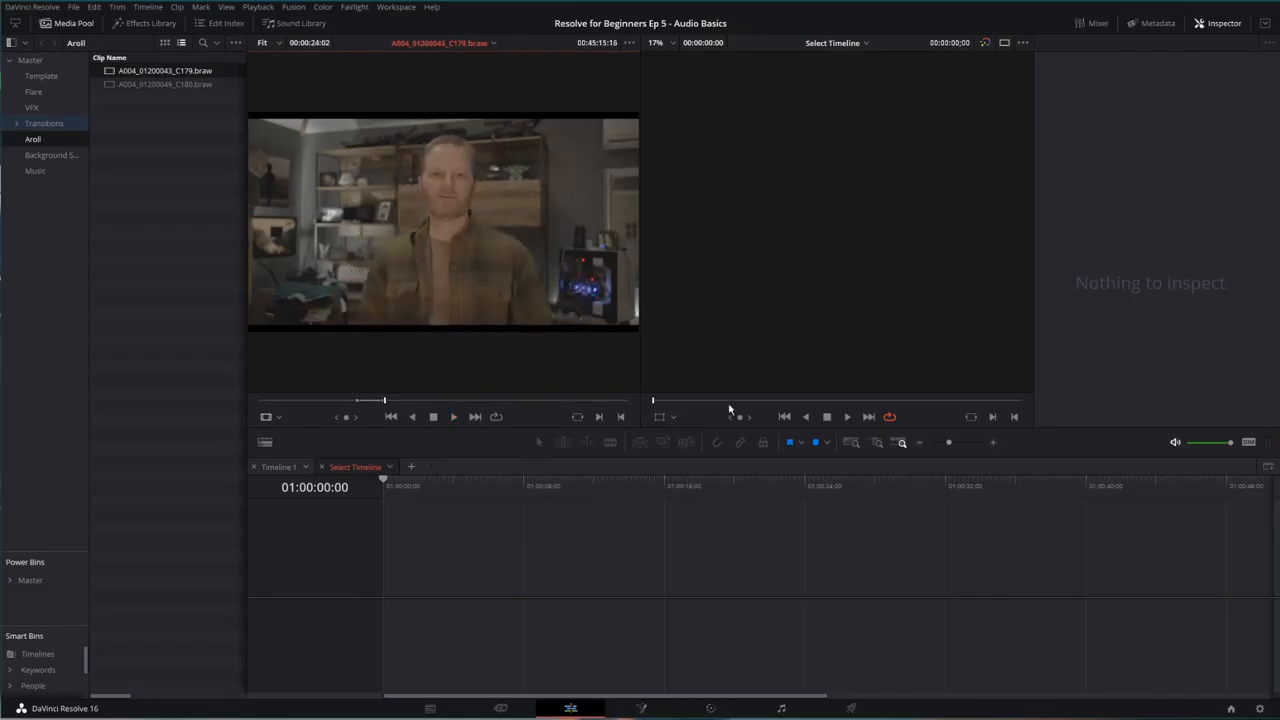
Try placing only the video of the marked range at the start of a new timeline, and undo it.
drag(440, 213, 433, 242)
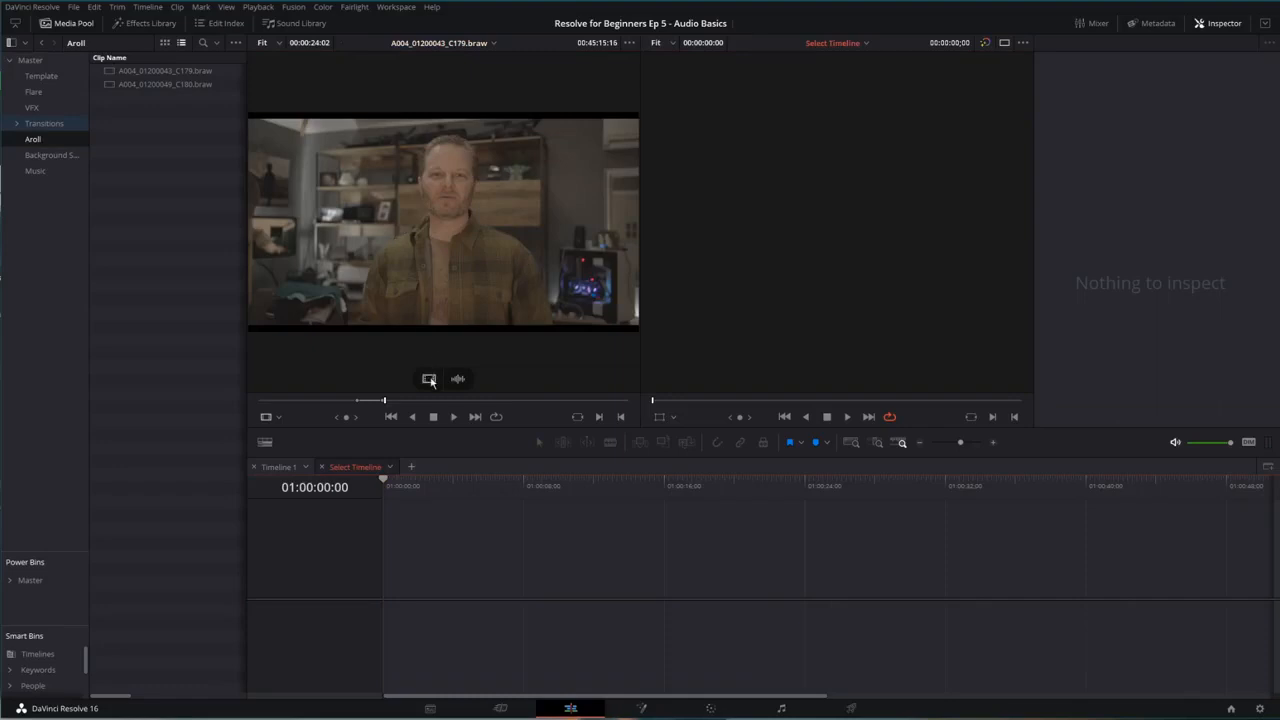
drag(430, 381, 388, 585)
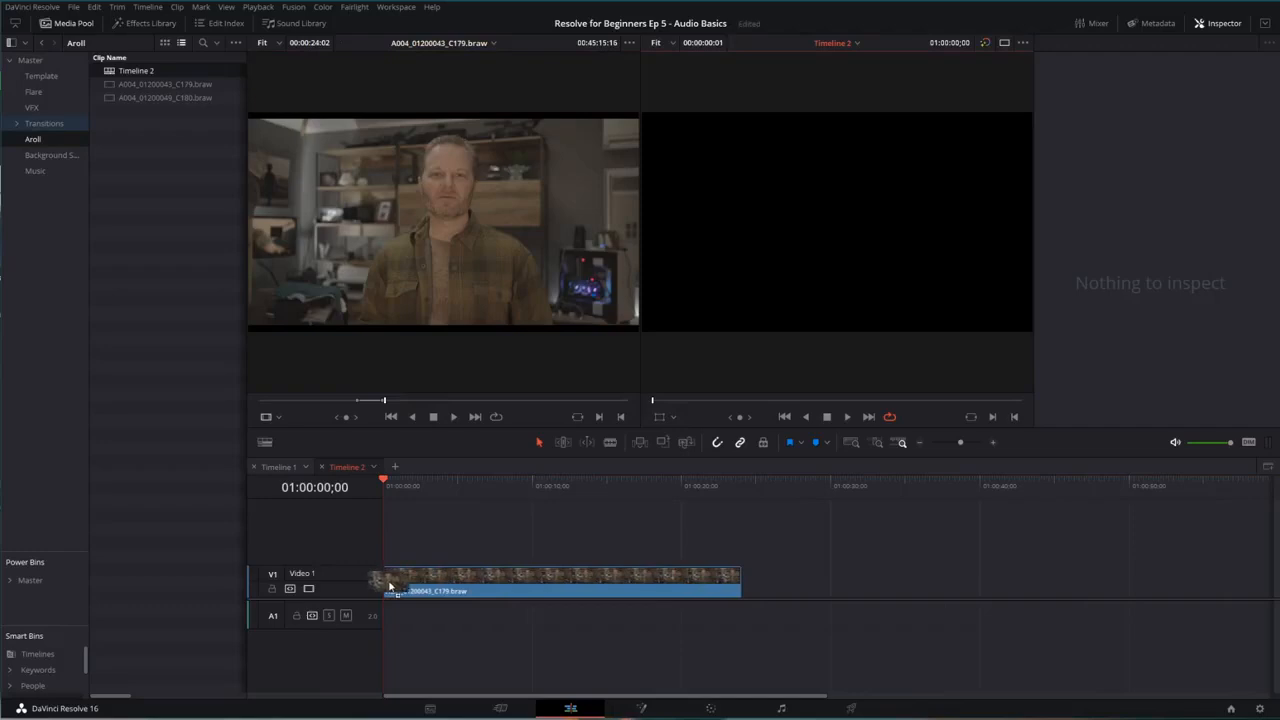
key(ctrl+z)
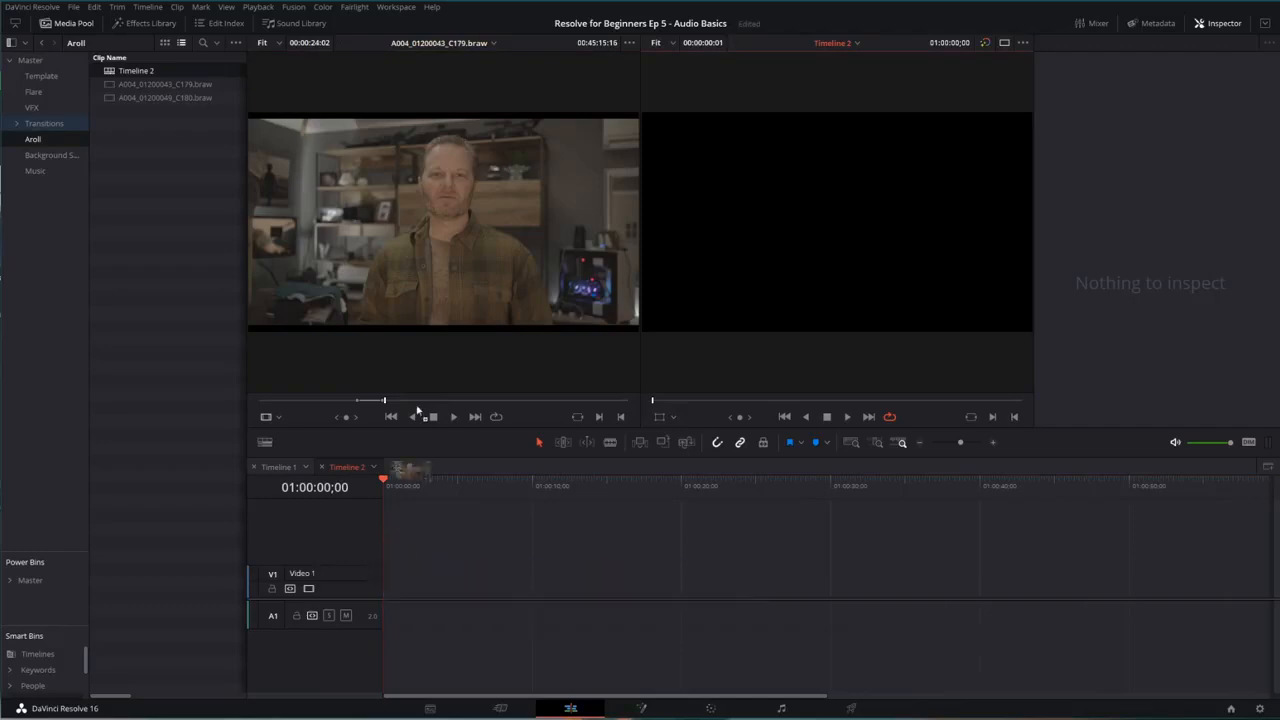
Place the marked range of A004_01200043_C179.braw at the start of Timeline 2 with both video and audio.
drag(460, 382, 440, 256)
drag(588, 228, 388, 583)
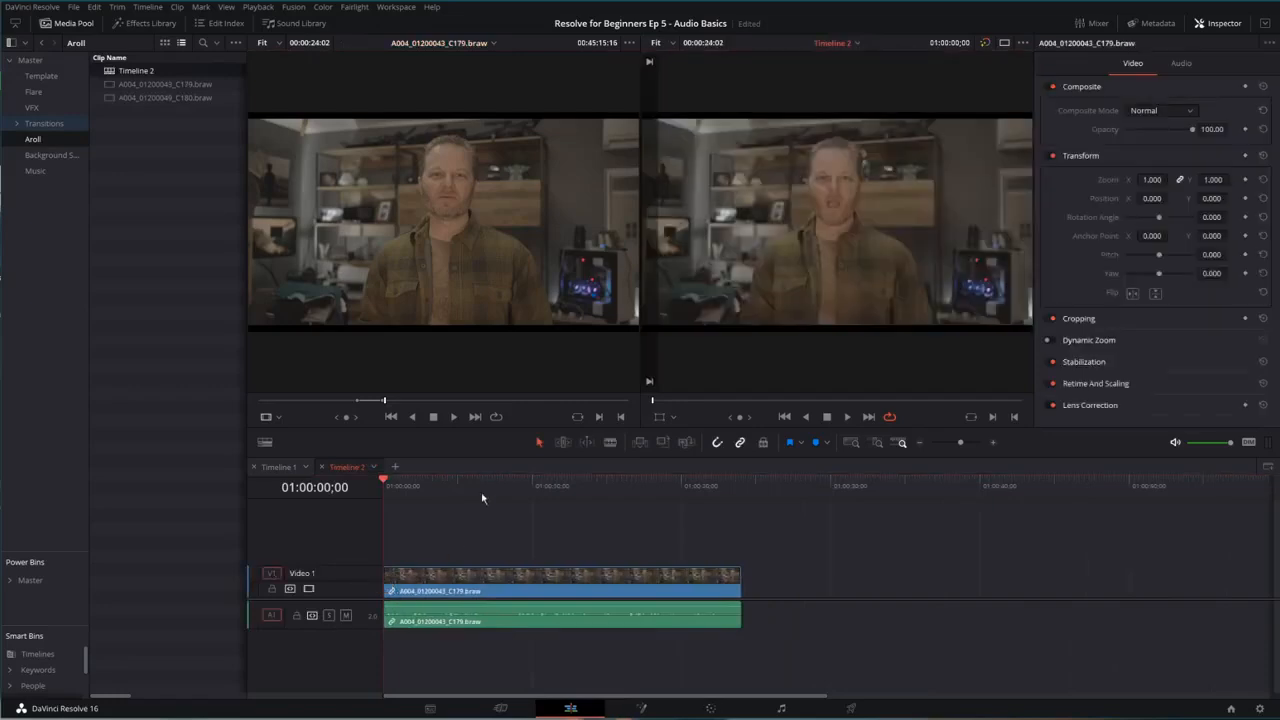
mouse_move(434, 193)
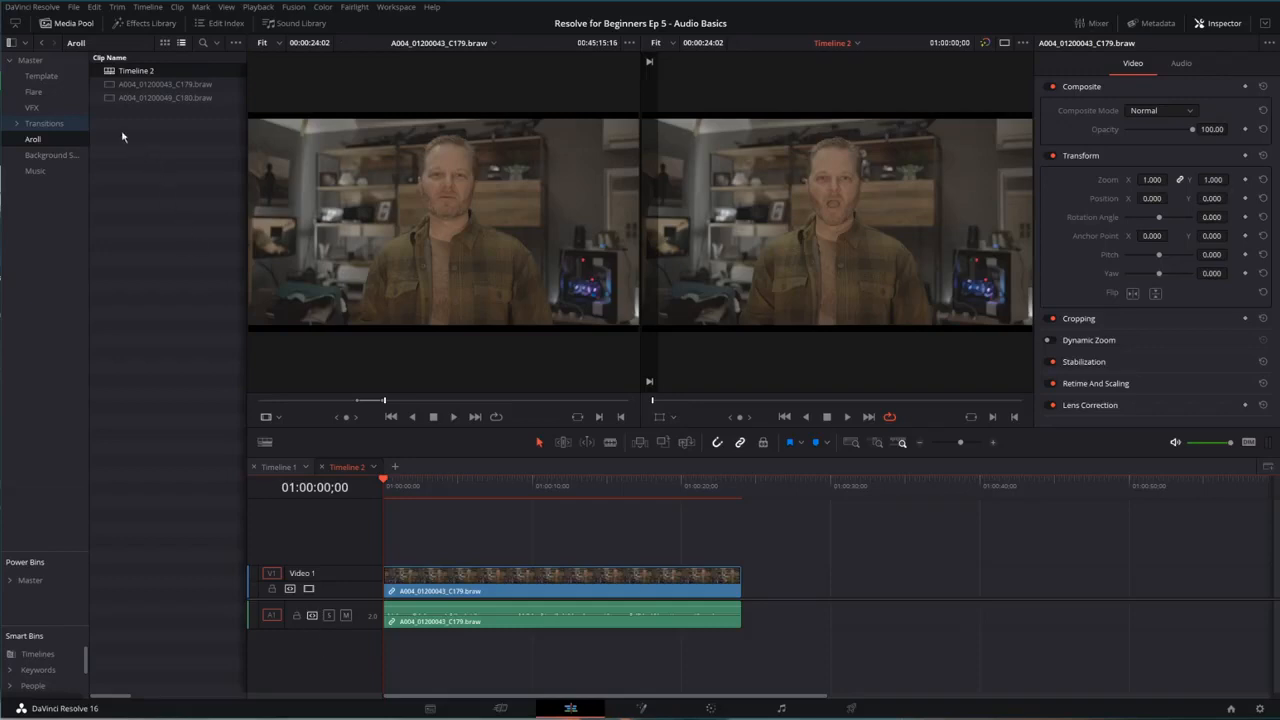
Open the Background Sound bin and add a sub-bin with the default name inside it.
click(45, 155)
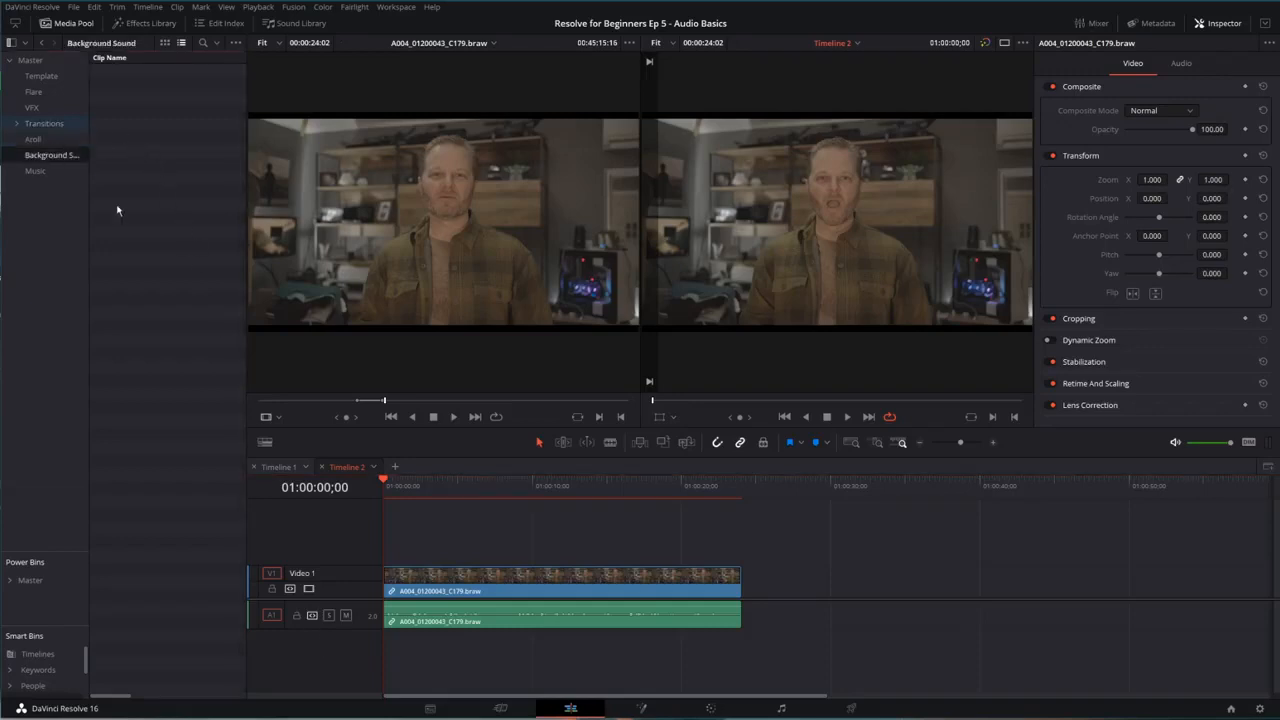
right_click(131, 117)
click(162, 181)
Import GX012349.MP4 through GX012352.MP4 into Background Sound from Bulk Storage (D:), Published Videos, Camping - Llano, 102GOPRO.
right_click(136, 150)
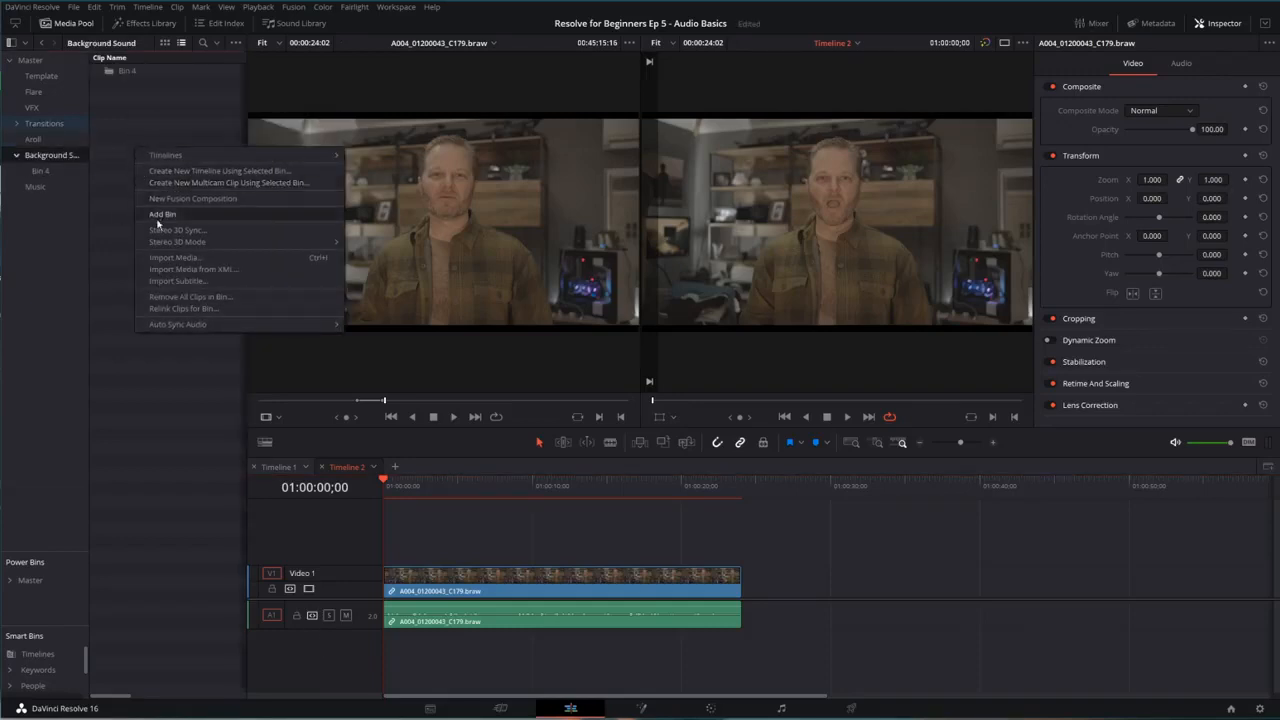
click(172, 257)
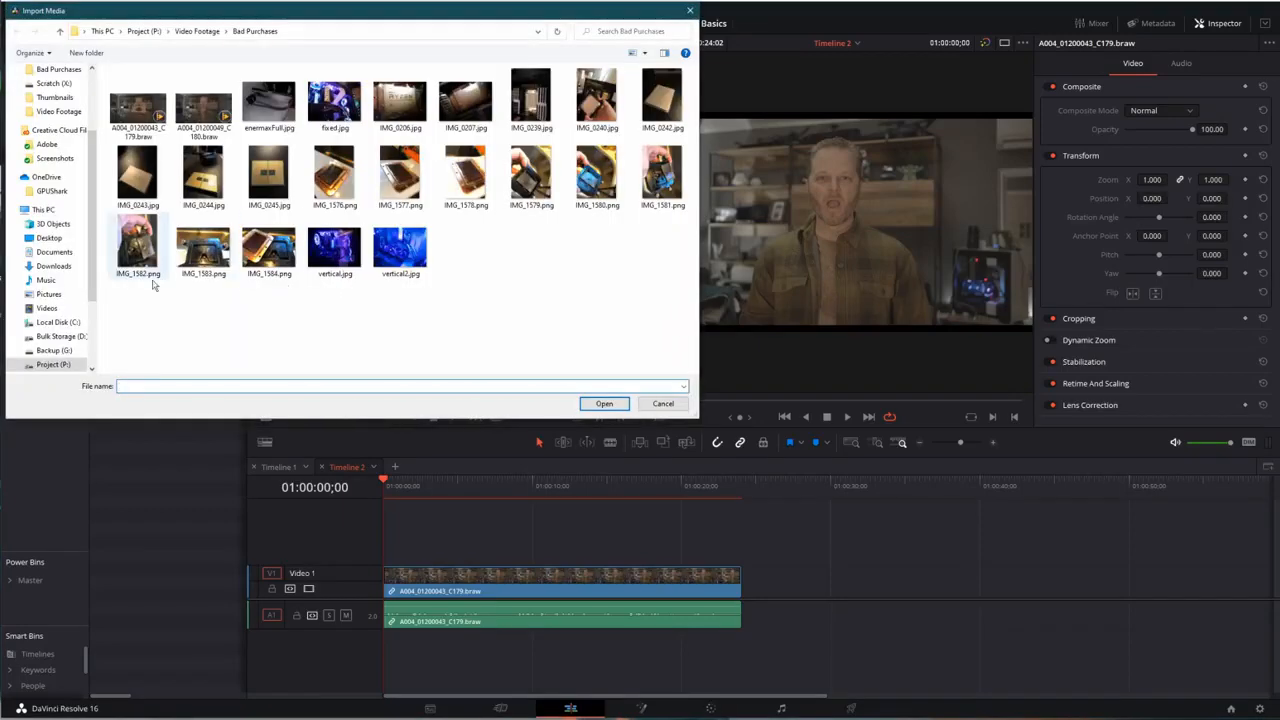
scroll(50, 320, down, 1)
click(60, 308)
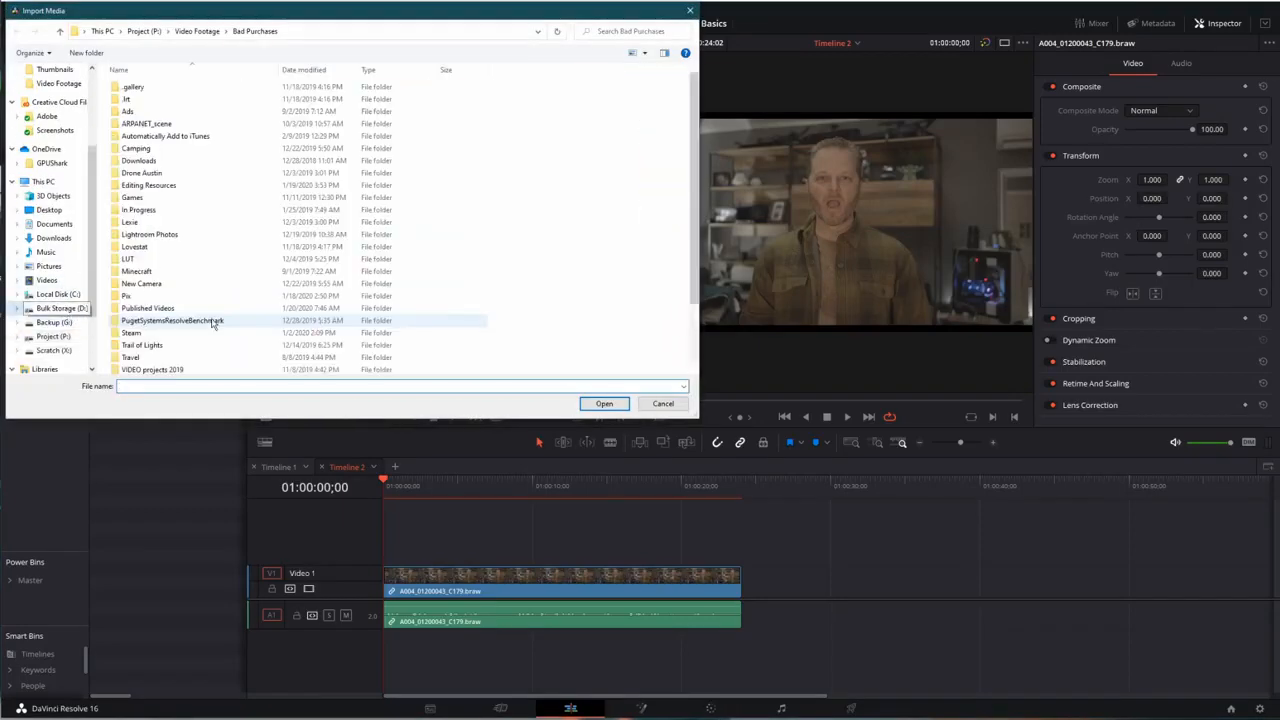
double_click(310, 310)
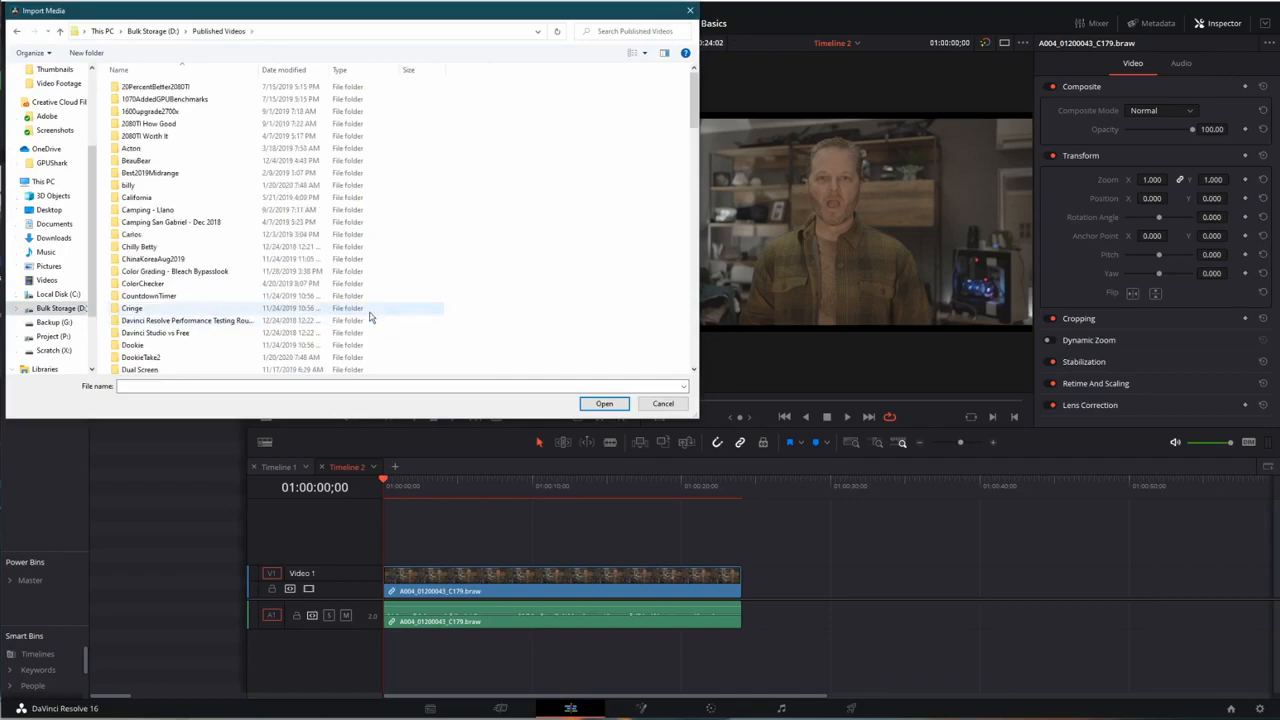
double_click(291, 210)
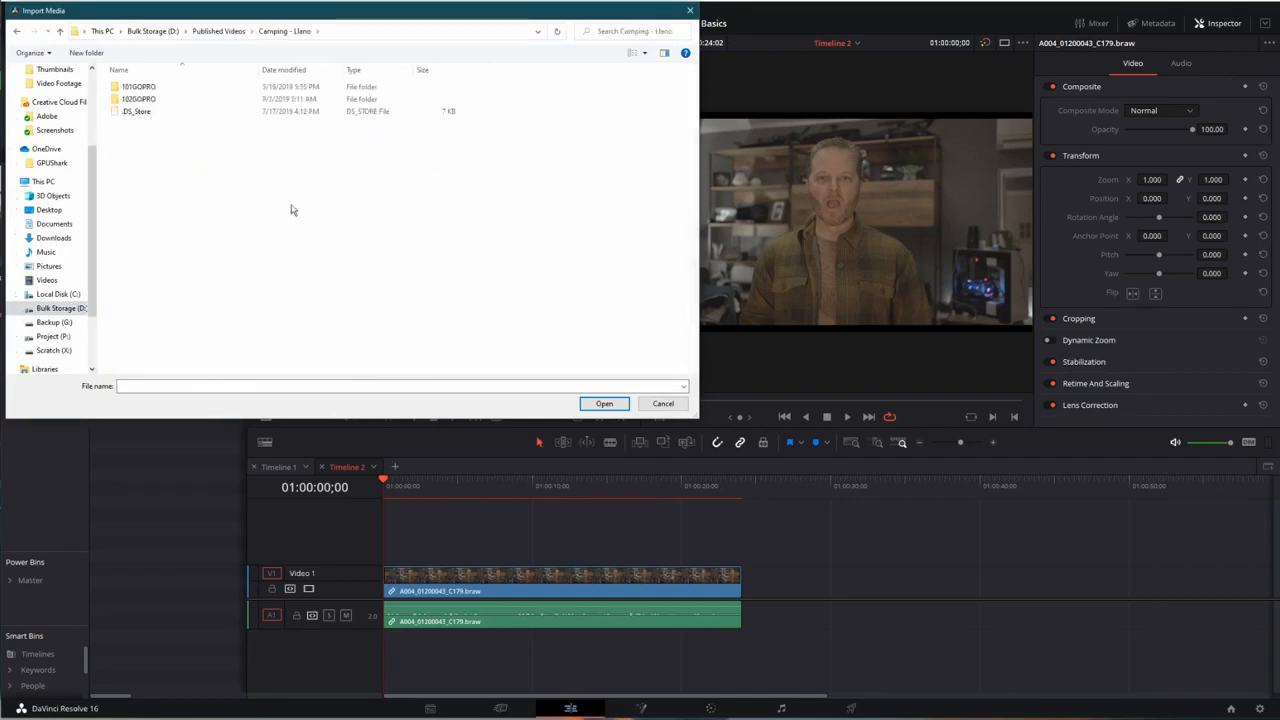
double_click(160, 97)
click(284, 108)
shift+click(469, 116)
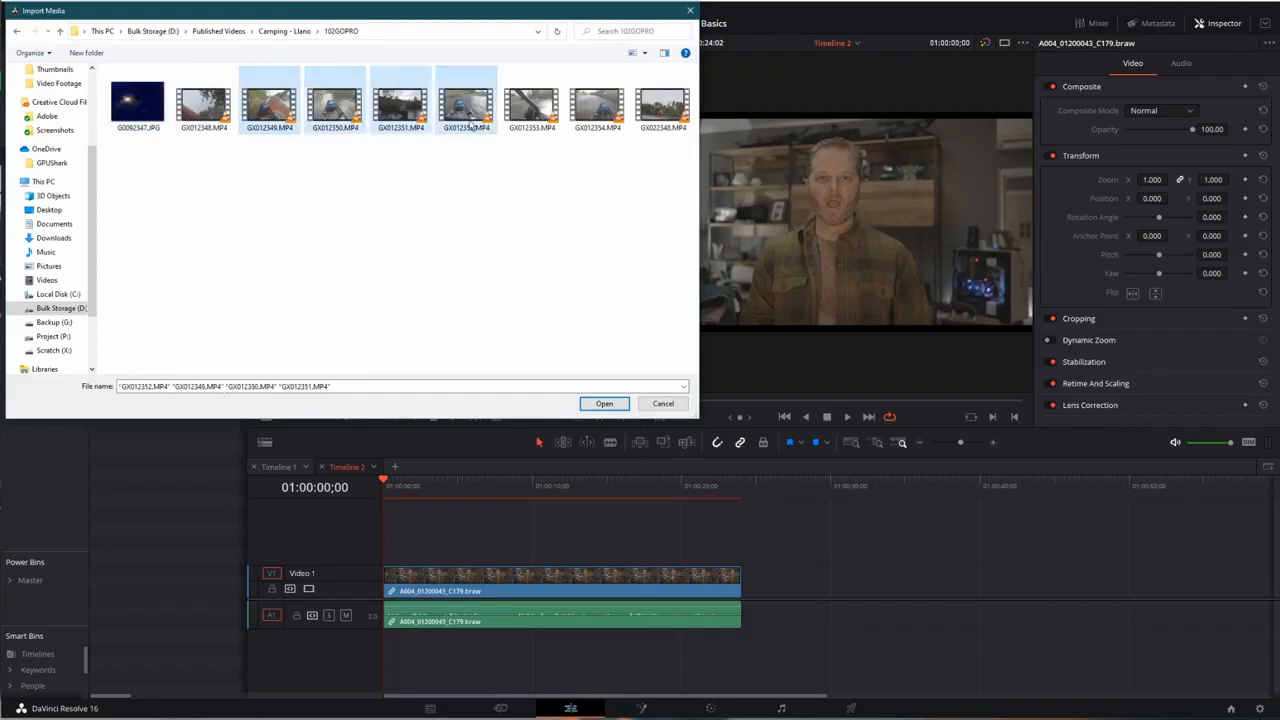
click(604, 403)
Load GX012349.MP4 in the source viewer and mark a range about 12 seconds long, roughly a quarter of the way in.
drag(114, 104, 310, 200)
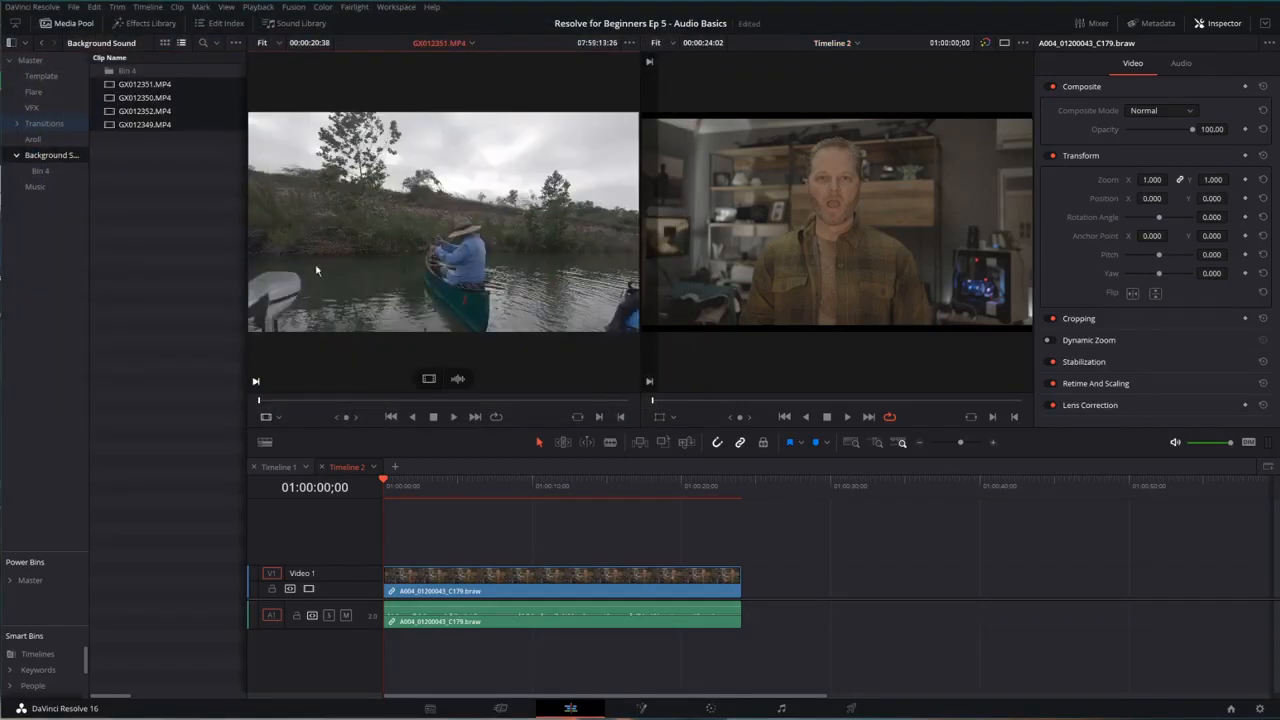
drag(420, 400, 599, 400)
drag(134, 124, 480, 237)
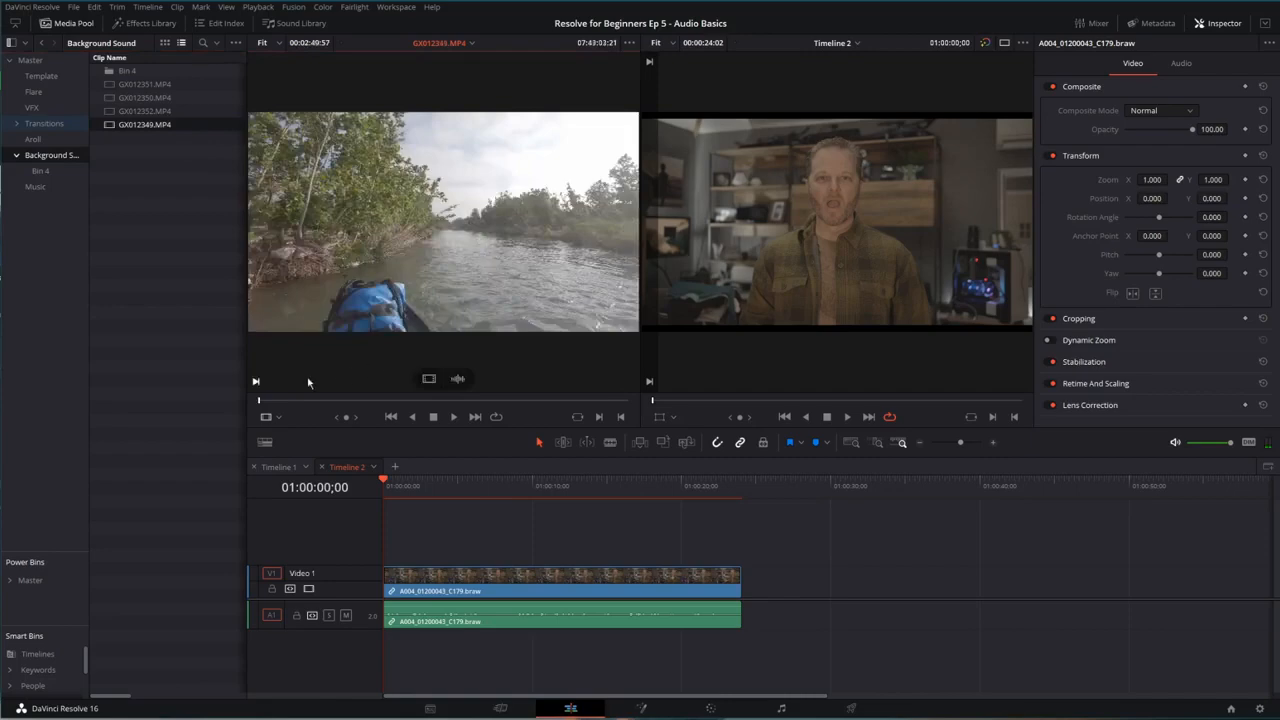
mouse_move(355, 401)
mouse_down()
mouse_move(594, 400)
mouse_move(350, 403)
mouse_up()
key(space)
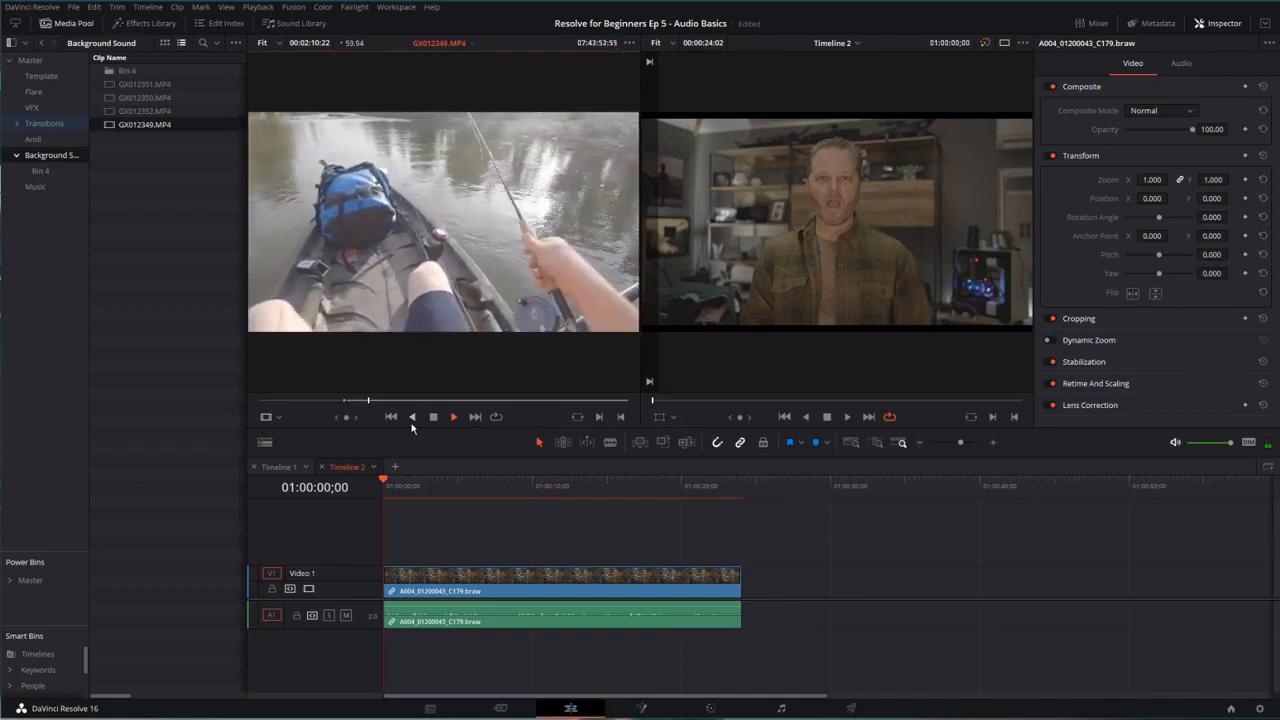
key(o)
key(space)
mouse_move(371, 208)
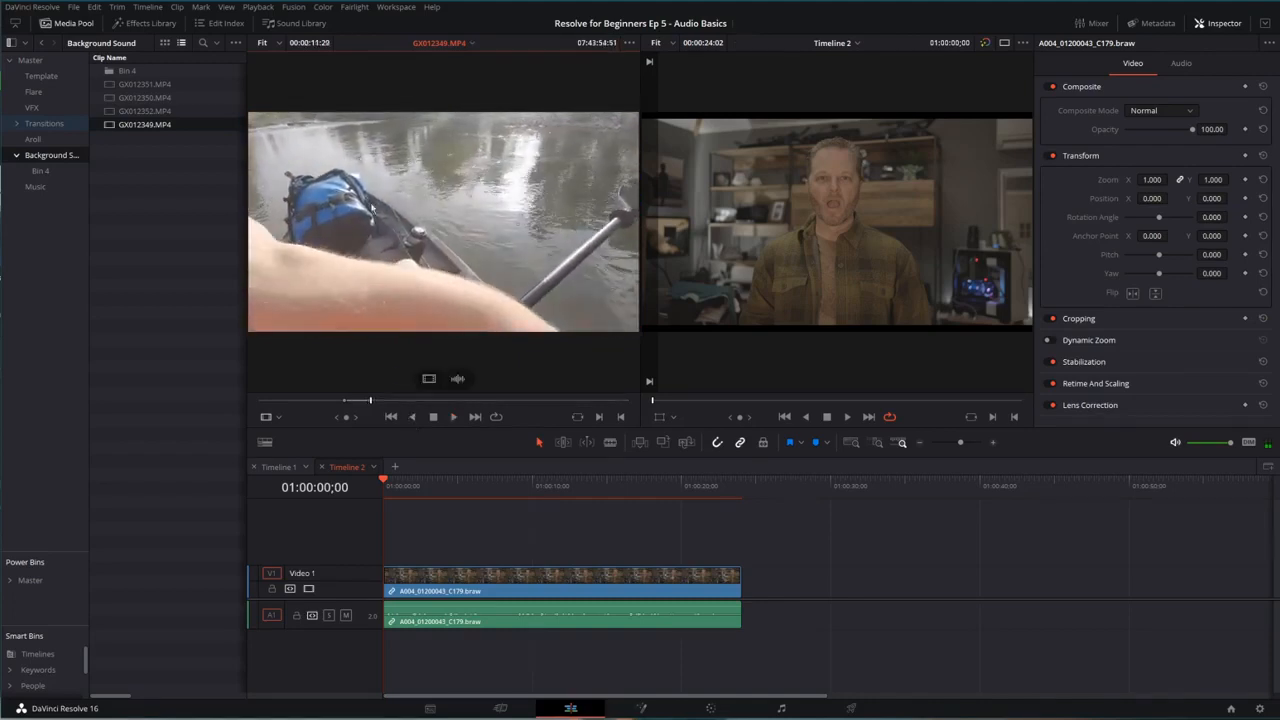
Try placing both video and audio of the marked GX012349.MP4 range on new tracks at the start of Timeline 2, and undo it.
drag(443, 215, 393, 652)
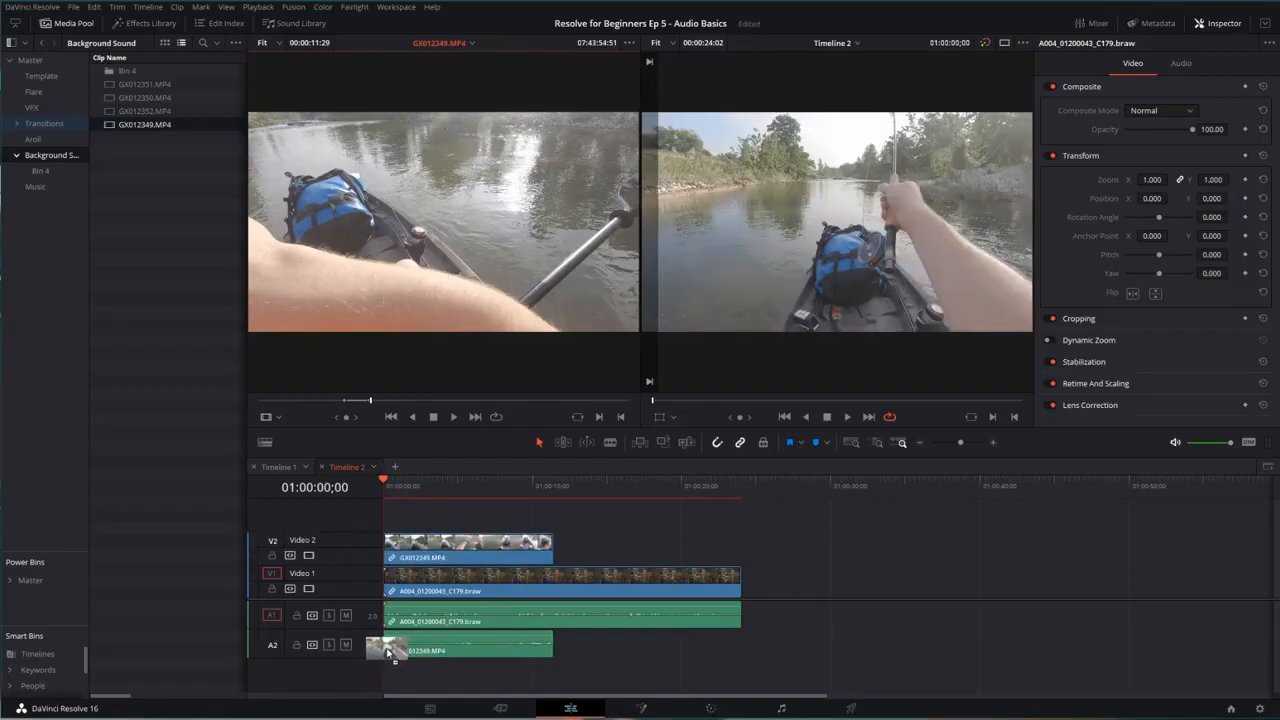
drag(388, 651, 389, 651)
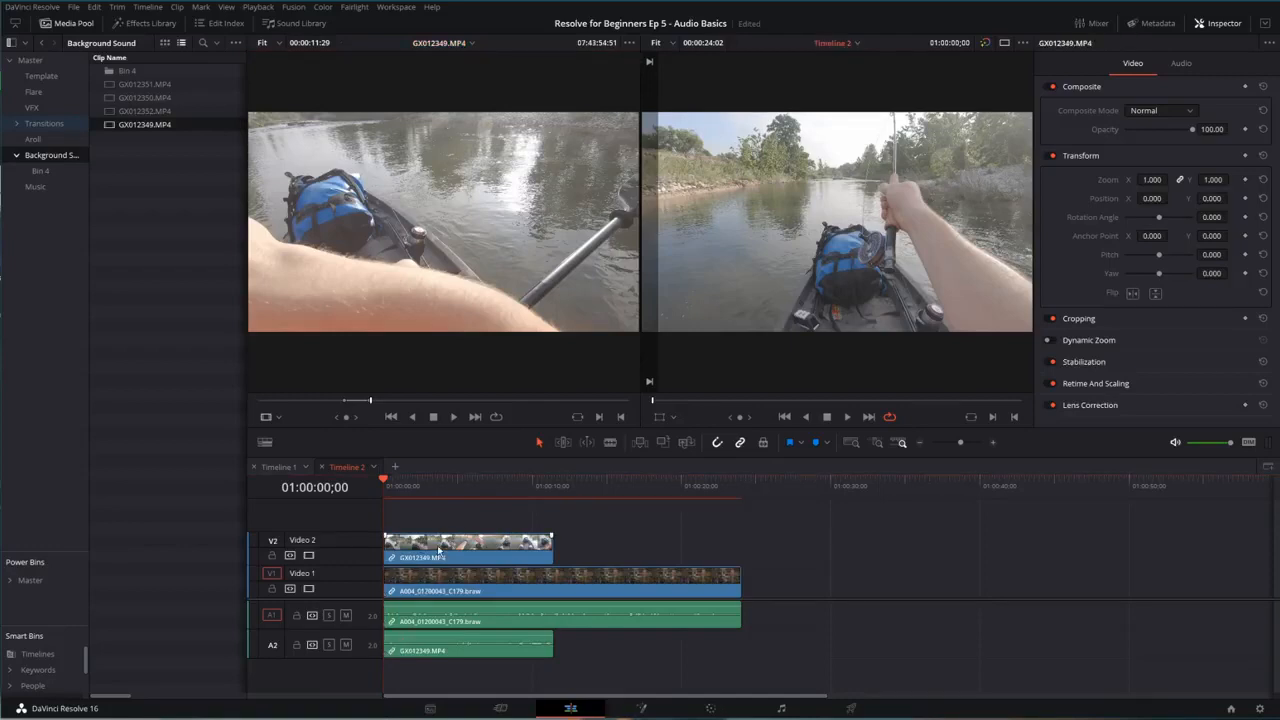
key(ctrl+z)
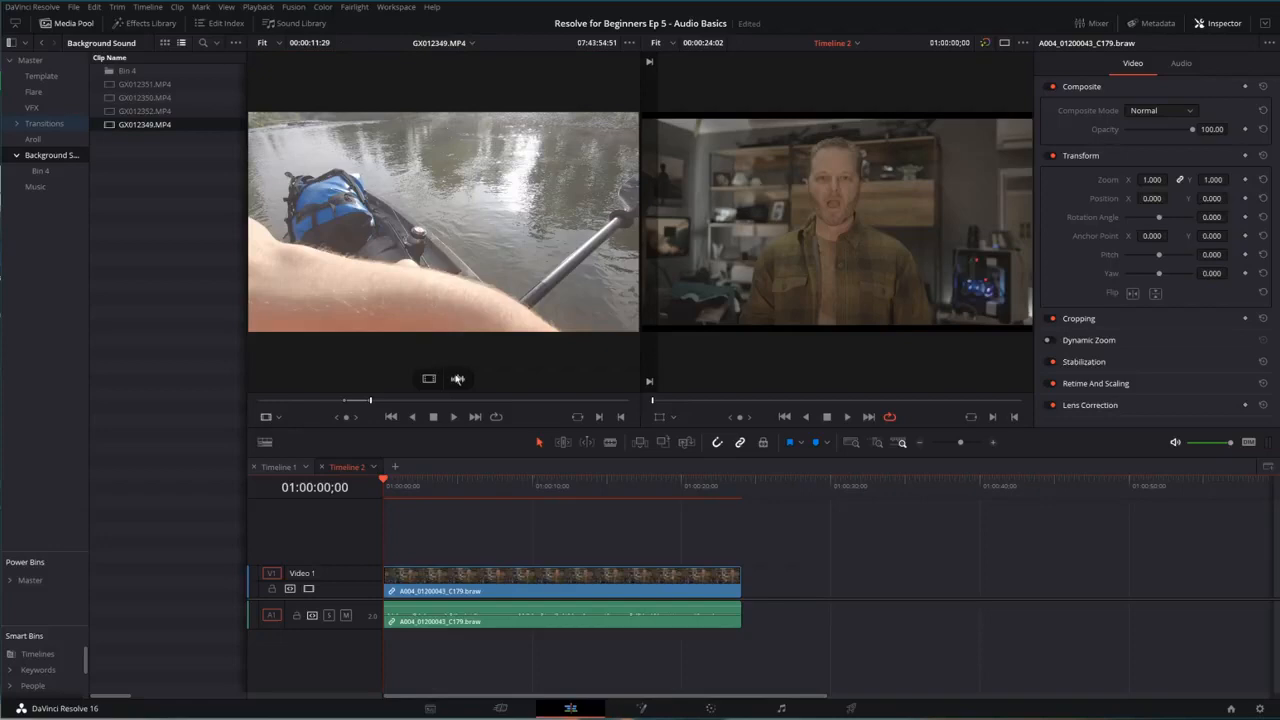
Place only the audio of the marked GX012349.MP4 range on audio track A2 at the start of Timeline 2.
drag(457, 380, 392, 647)
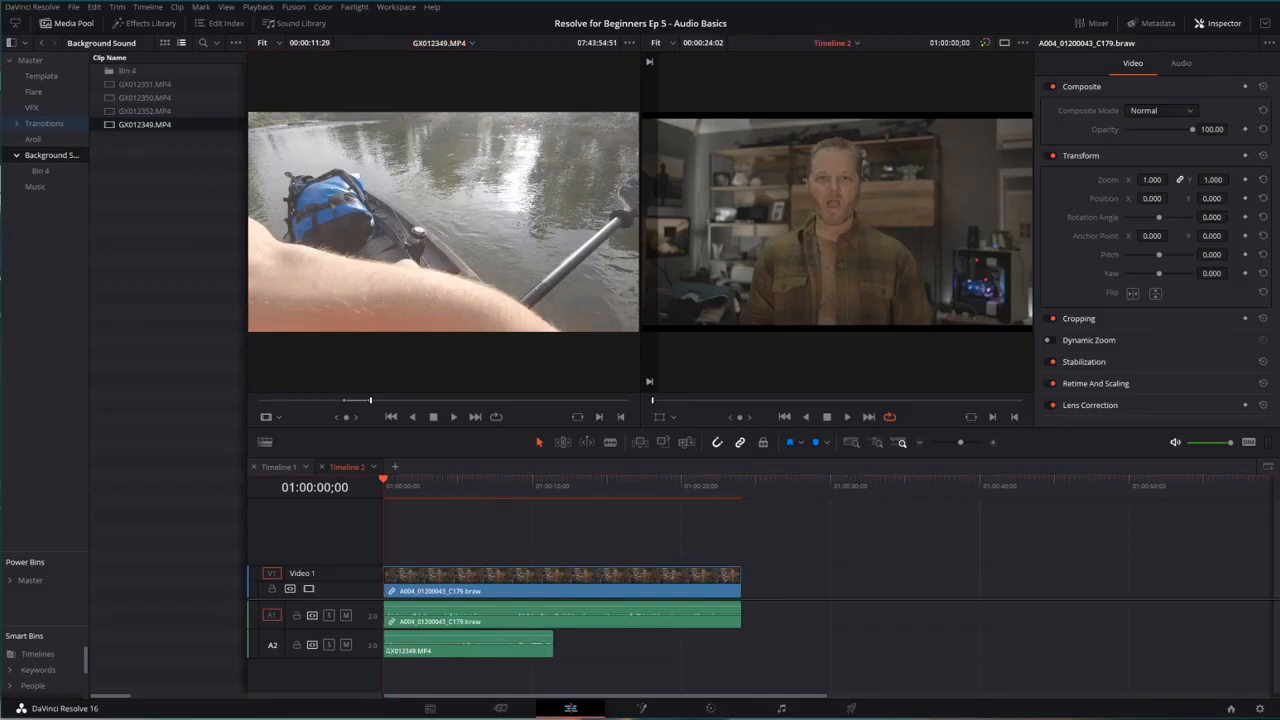
Switch to the browser and open the YouTube Audio Library through the channel's YouTube Studio.
click(8, 711)
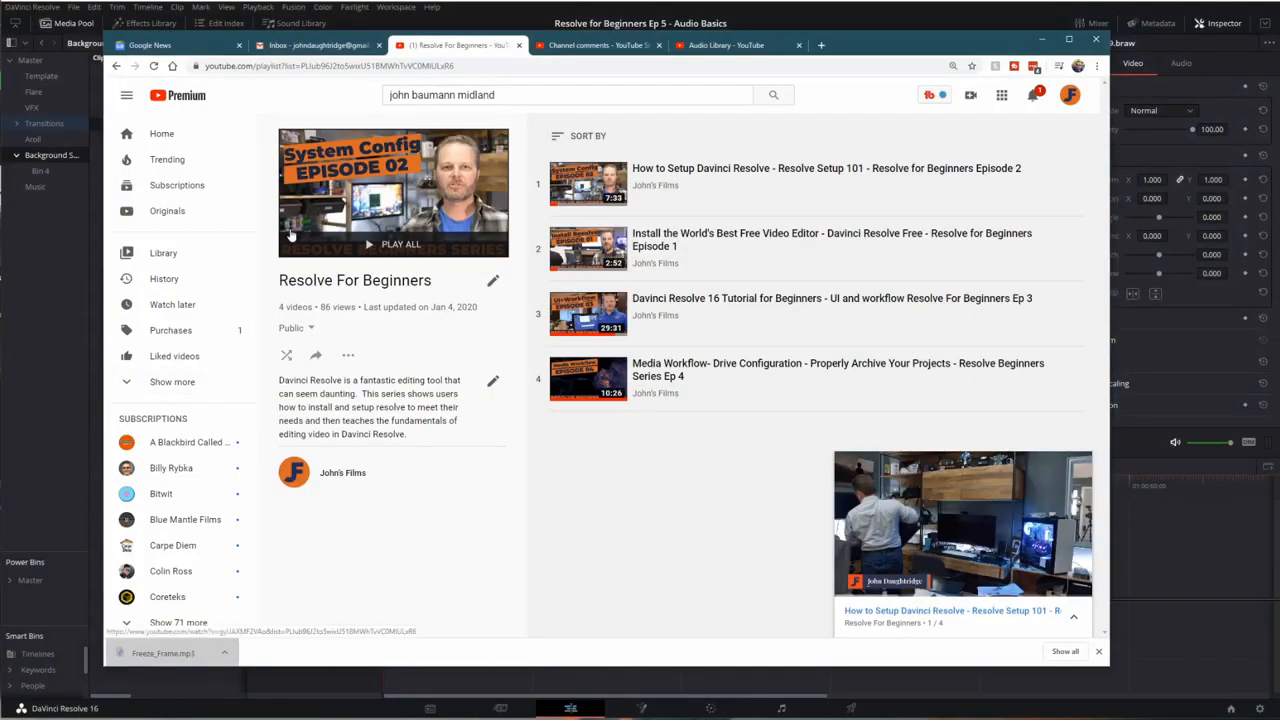
click(1070, 95)
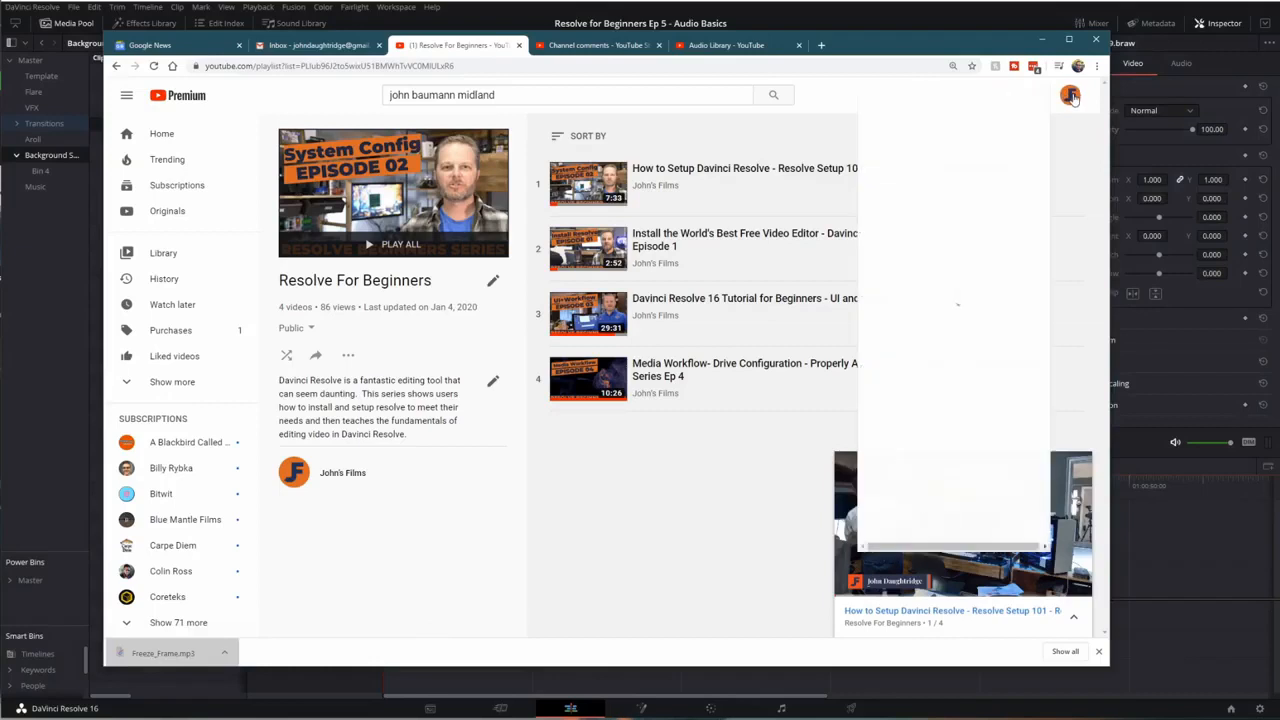
click(928, 203)
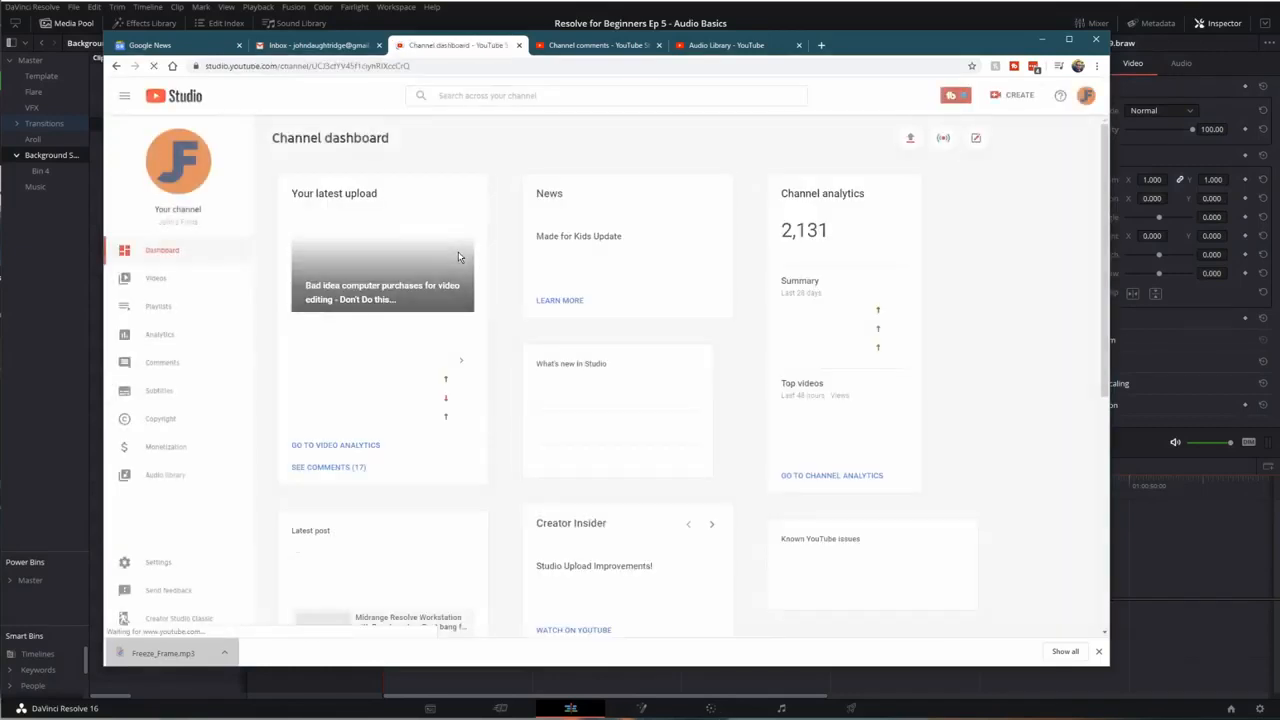
click(165, 475)
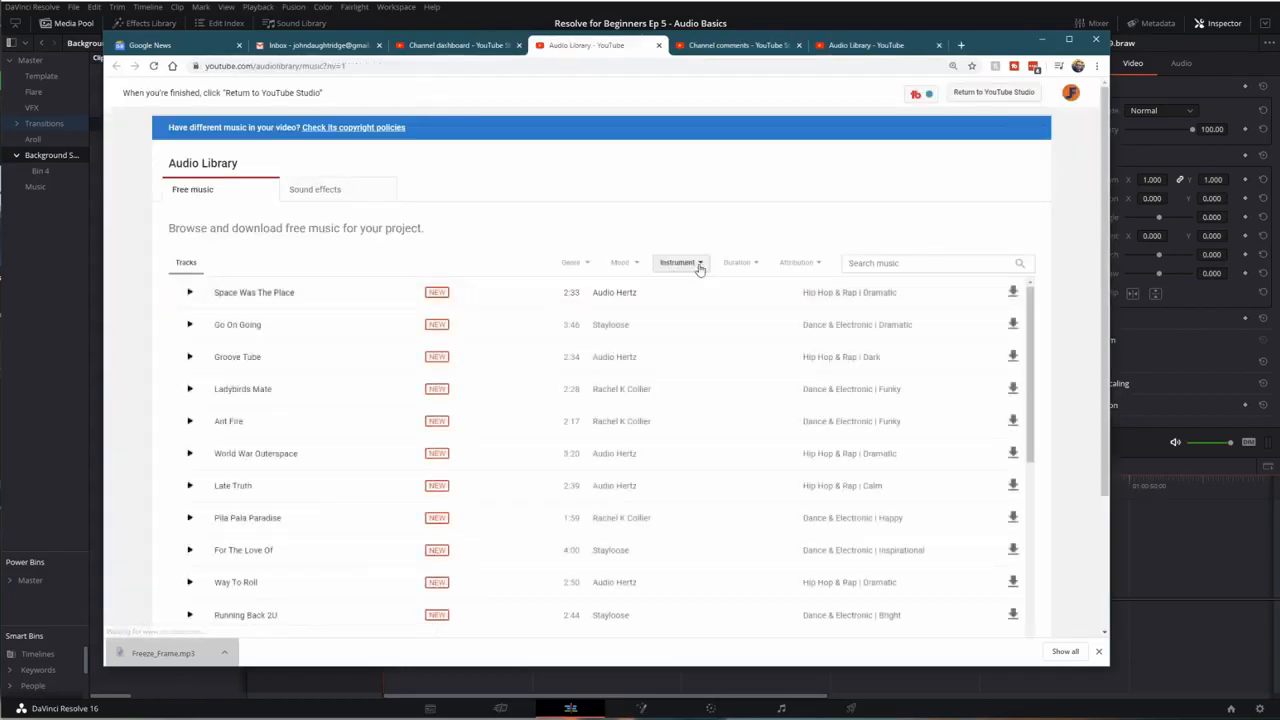
Filter the free music list to tracks with Attribution not required.
click(800, 267)
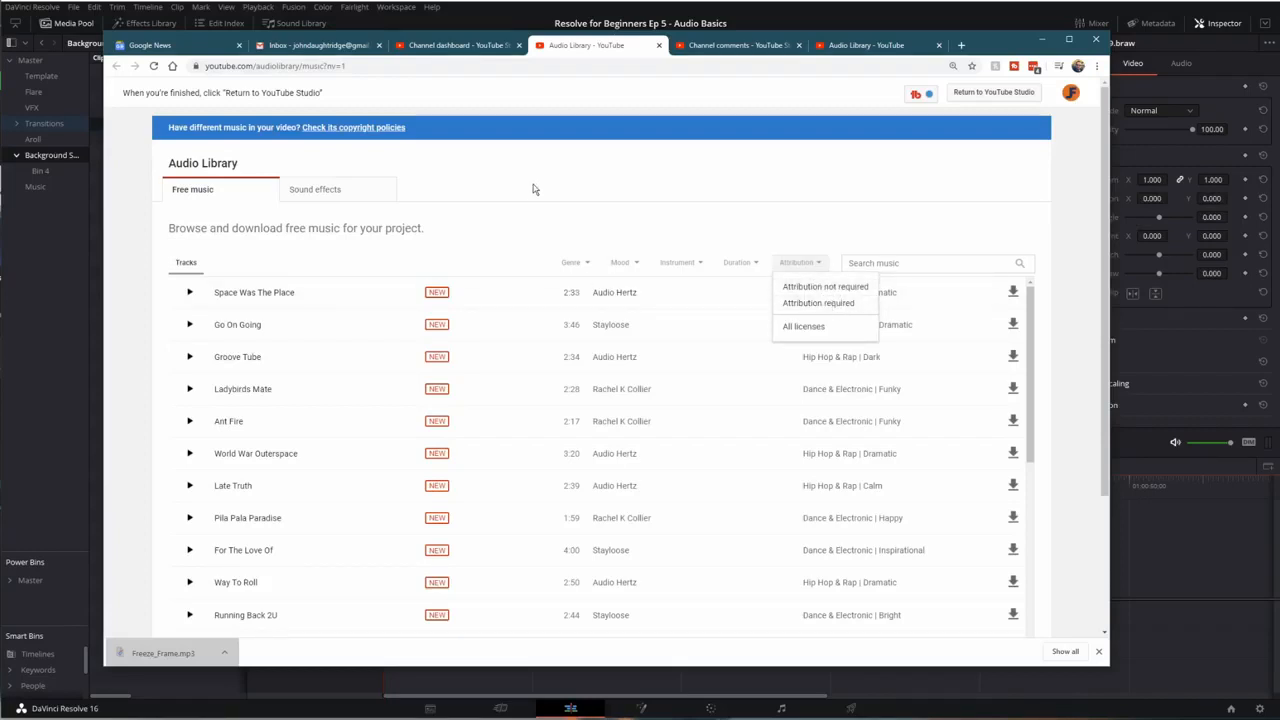
click(580, 214)
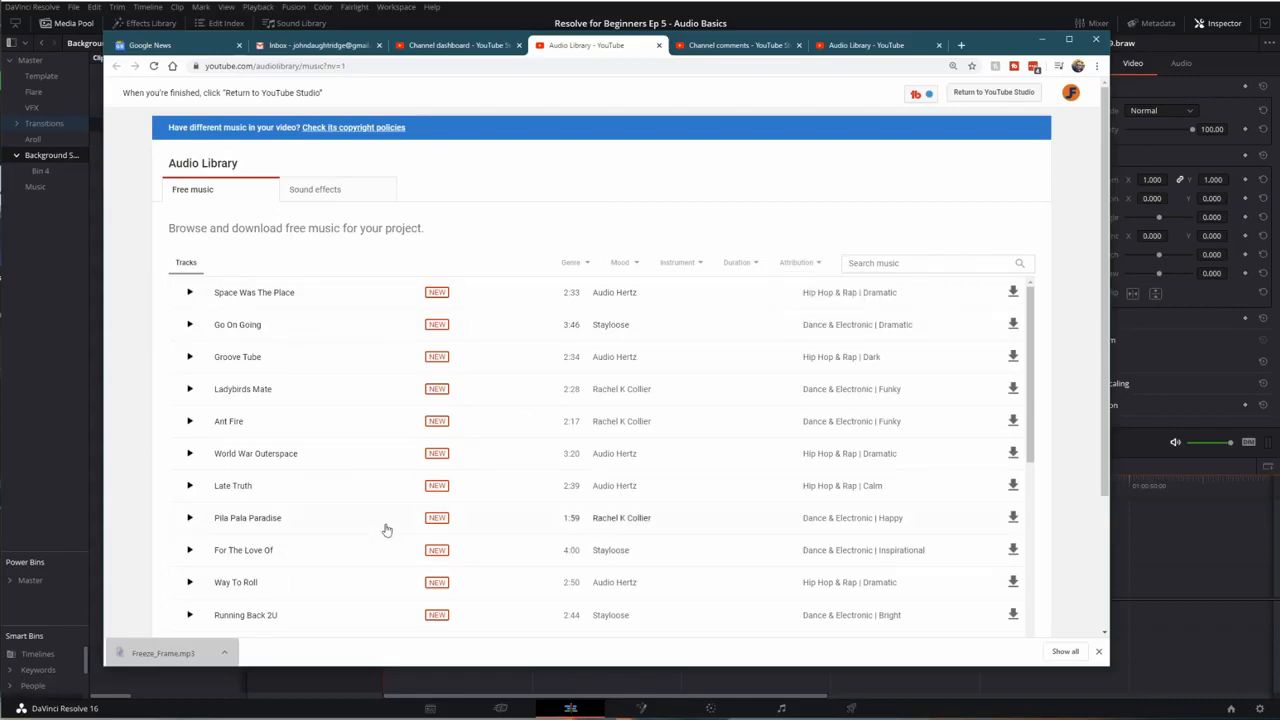
click(800, 262)
click(814, 285)
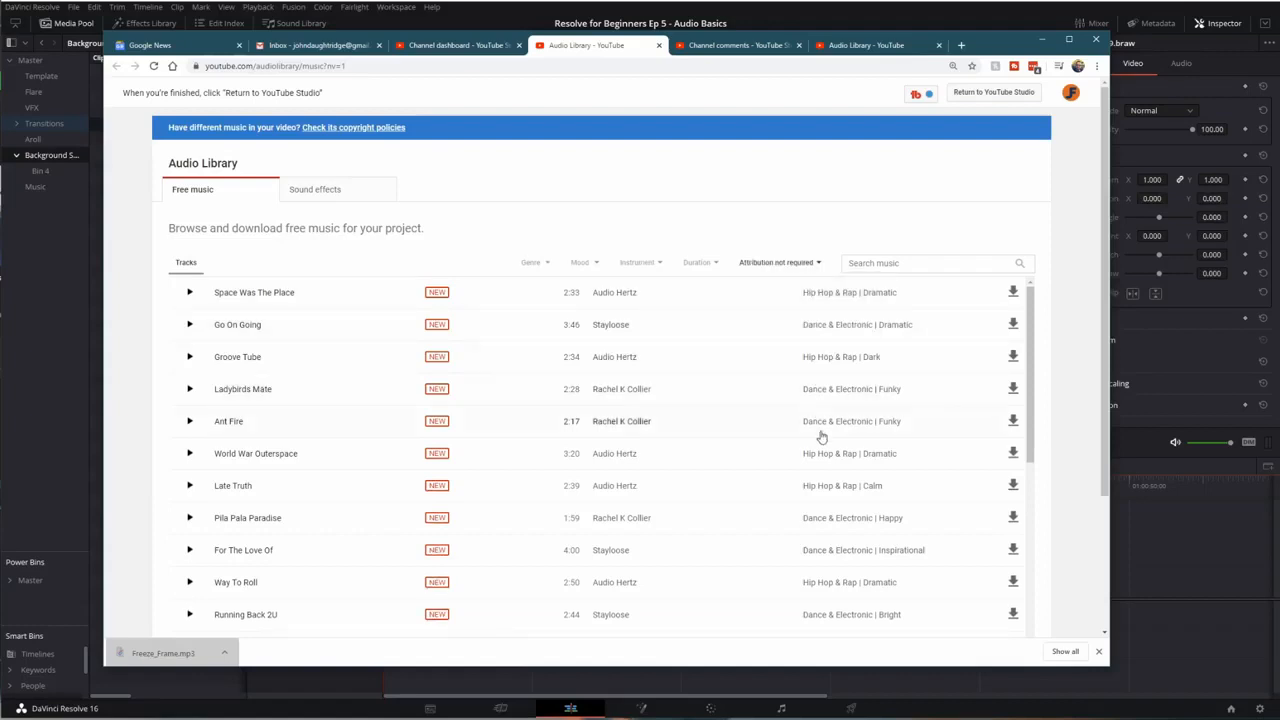
Preview the tracks Space Was The Place and Go On Going, and download Go On Going.
click(189, 294)
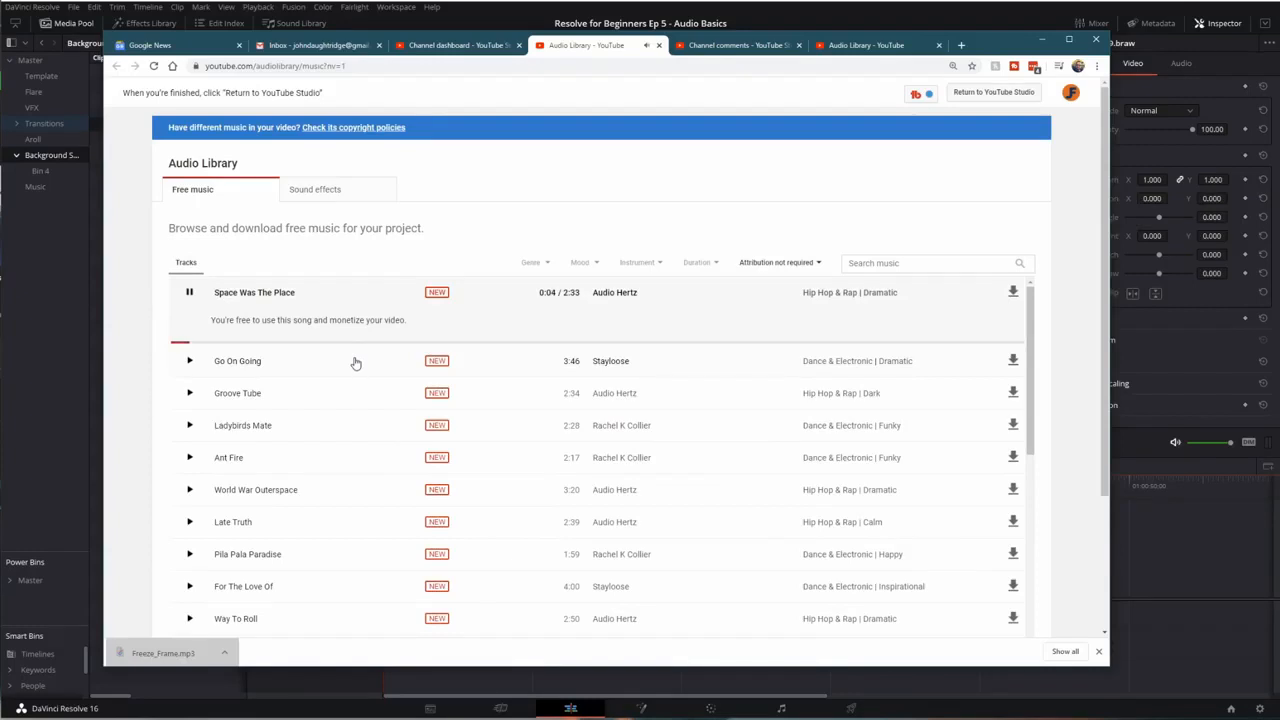
click(189, 361)
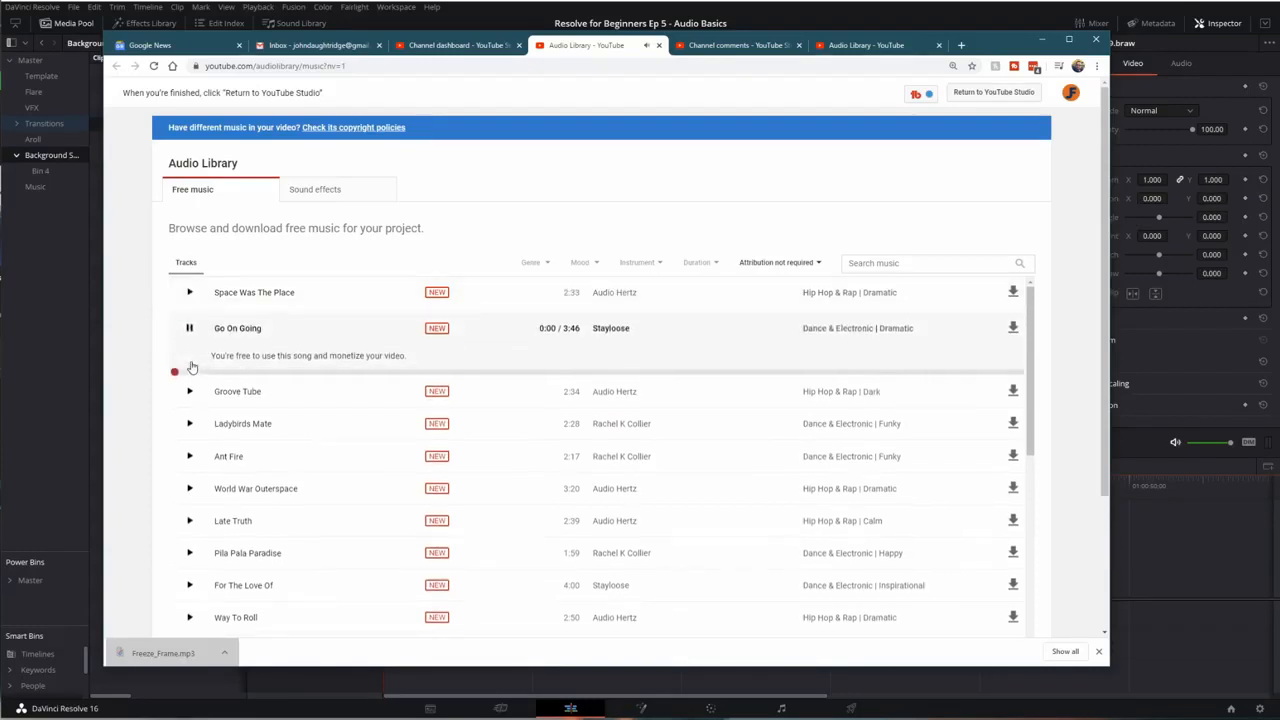
click(1012, 326)
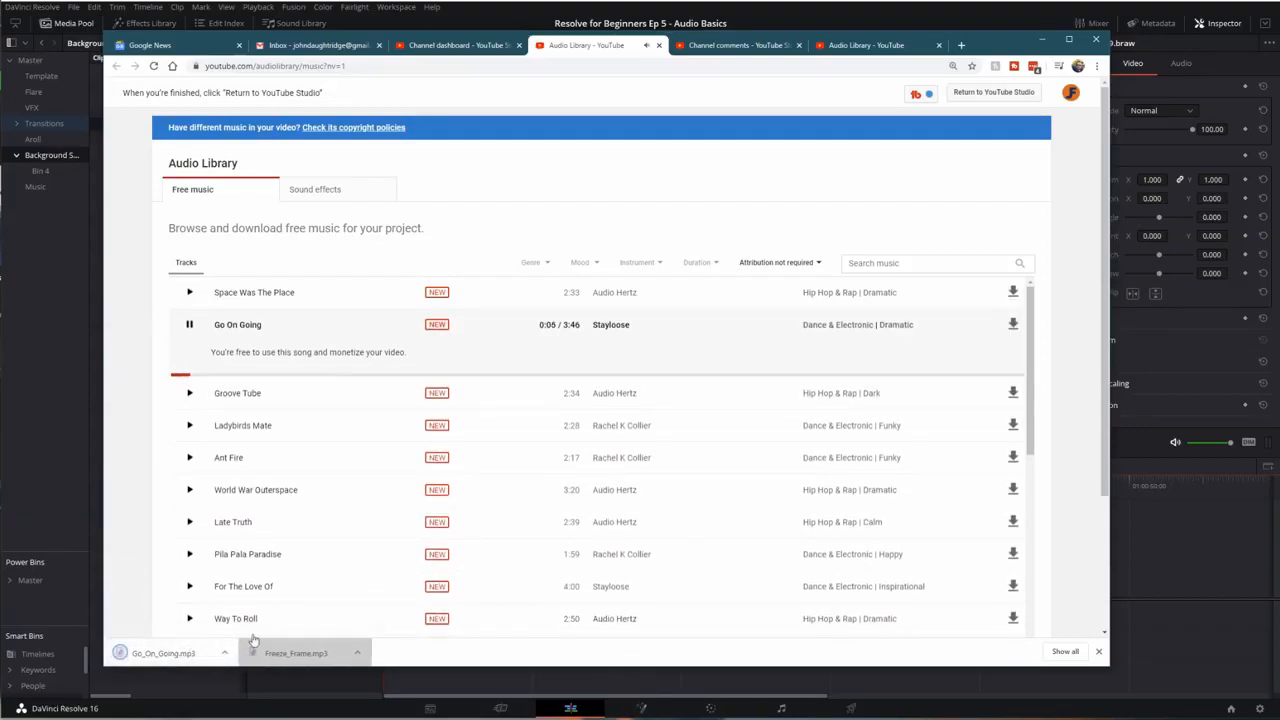
click(189, 324)
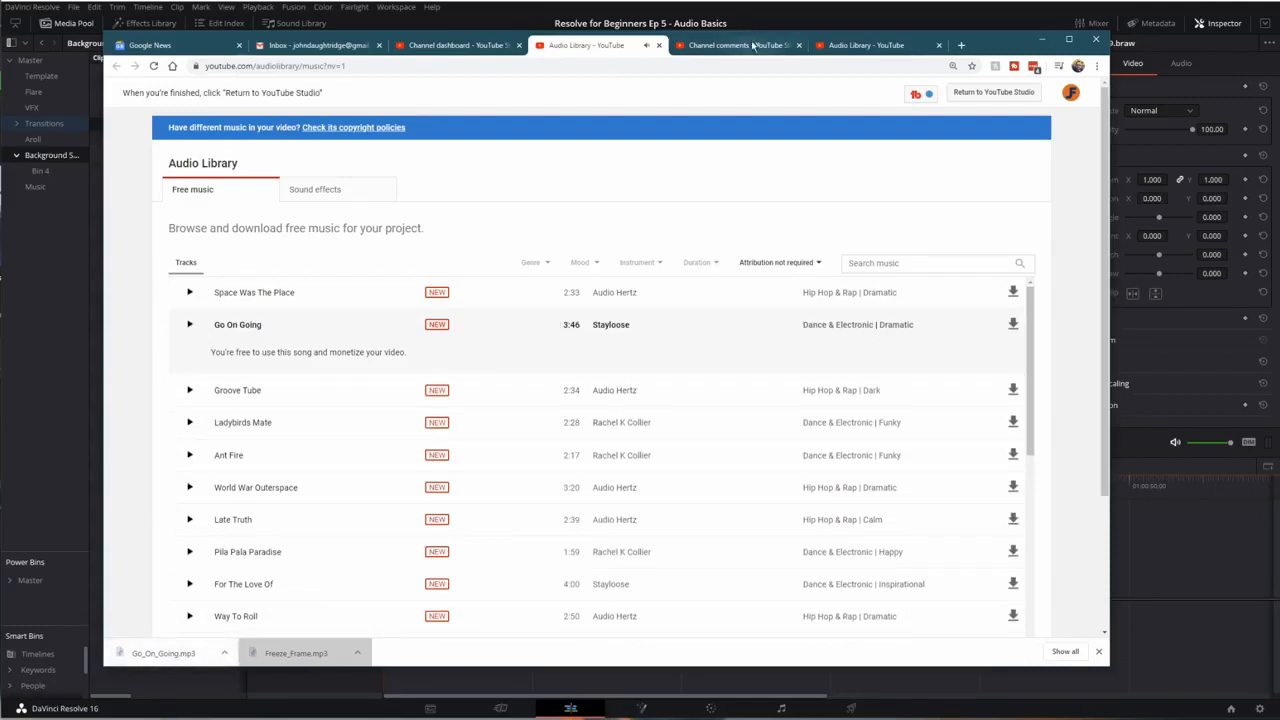
Bring the downloaded Go_On_Going.mp3 into the Music bin in DaVinci Resolve and open that bin.
drag(756, 40, 1063, 25)
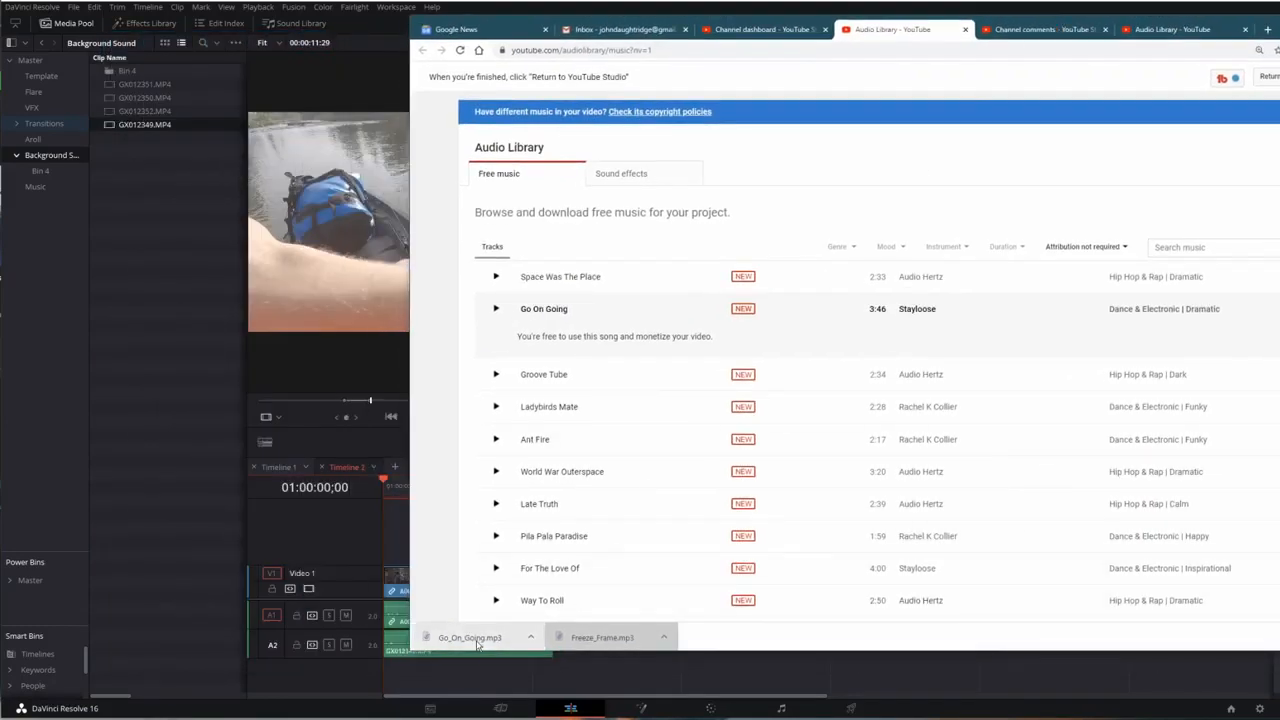
drag(476, 640, 38, 190)
click(30, 60)
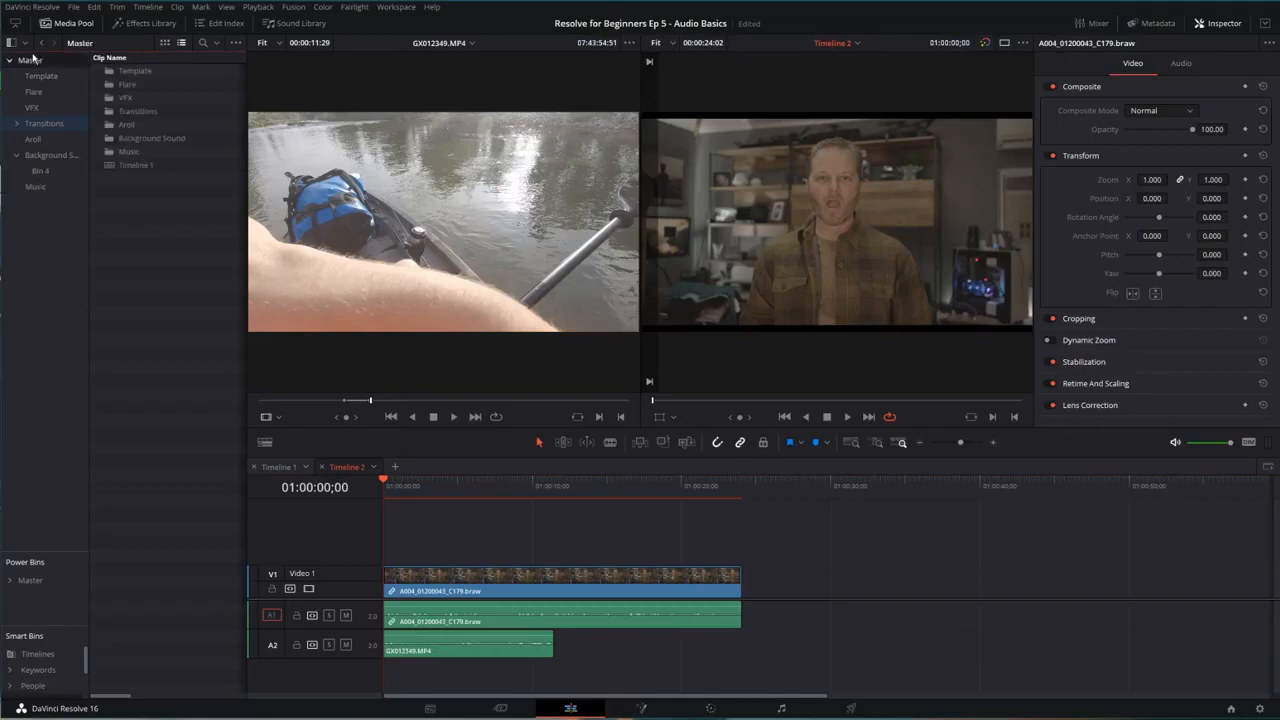
double_click(130, 151)
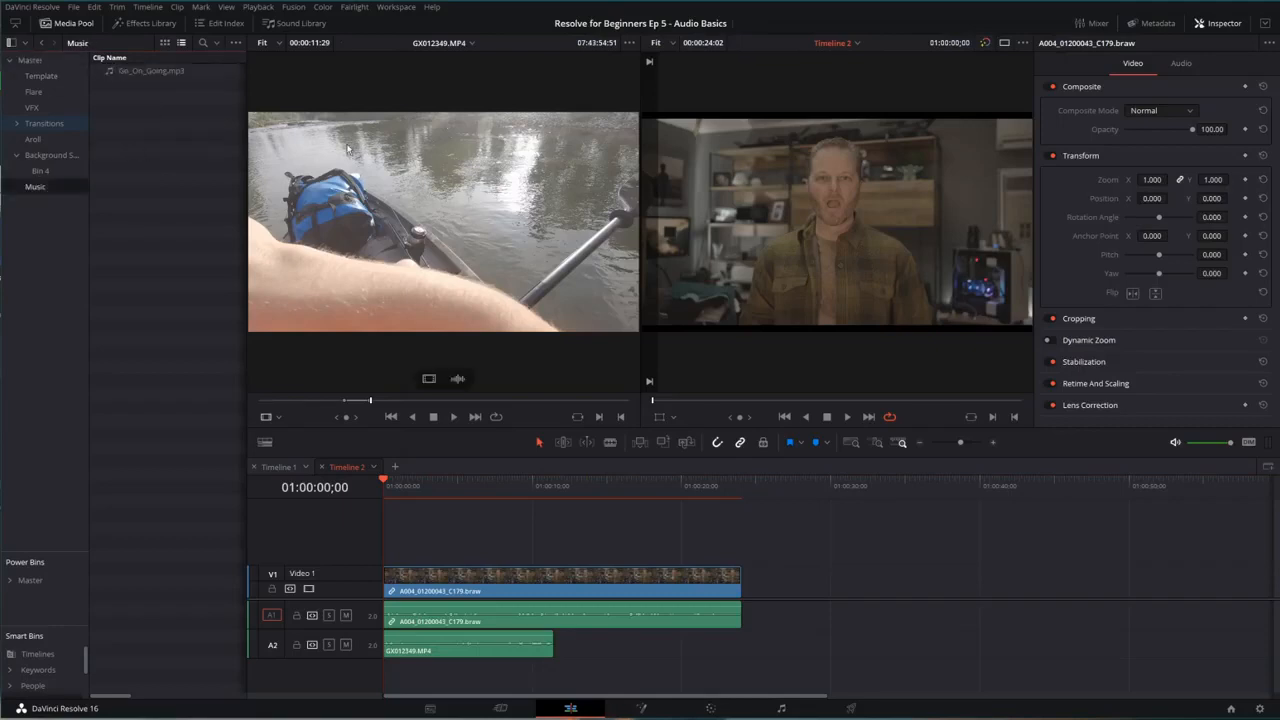
Place Go_On_Going.mp3 on audio track A3 at the start of Timeline 2 and play through the opening seconds.
drag(137, 72, 390, 680)
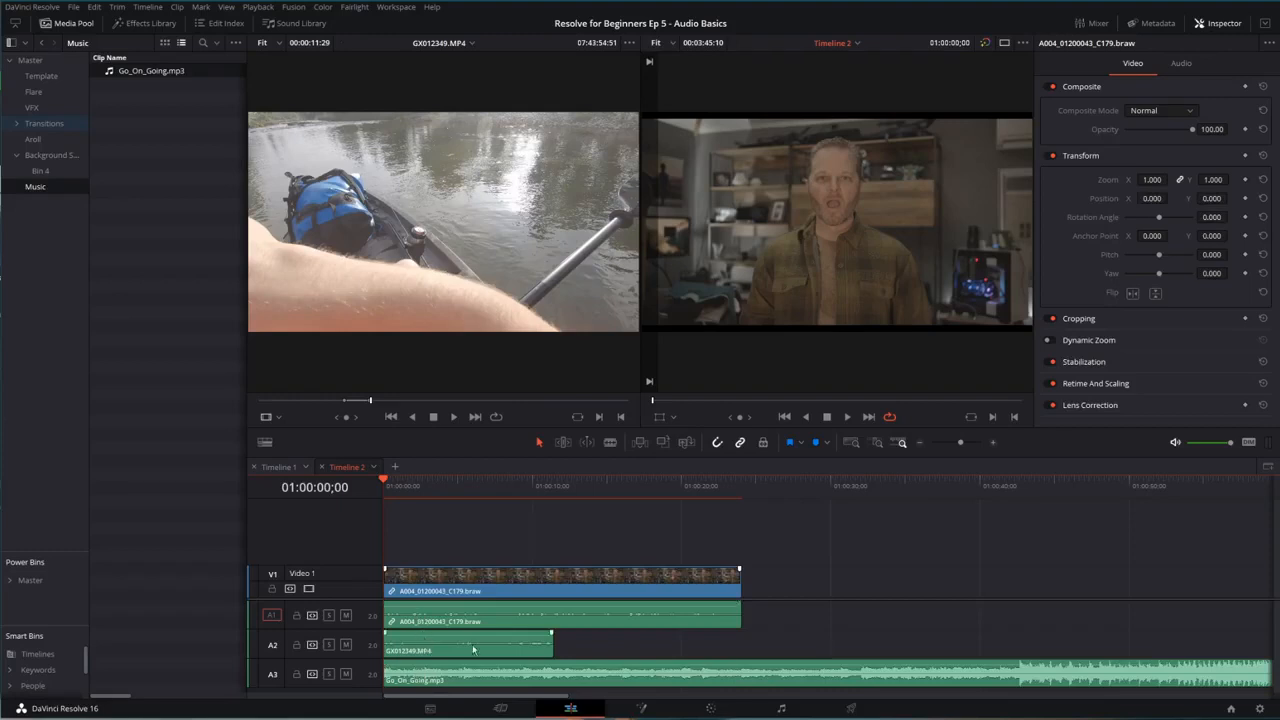
key(space)
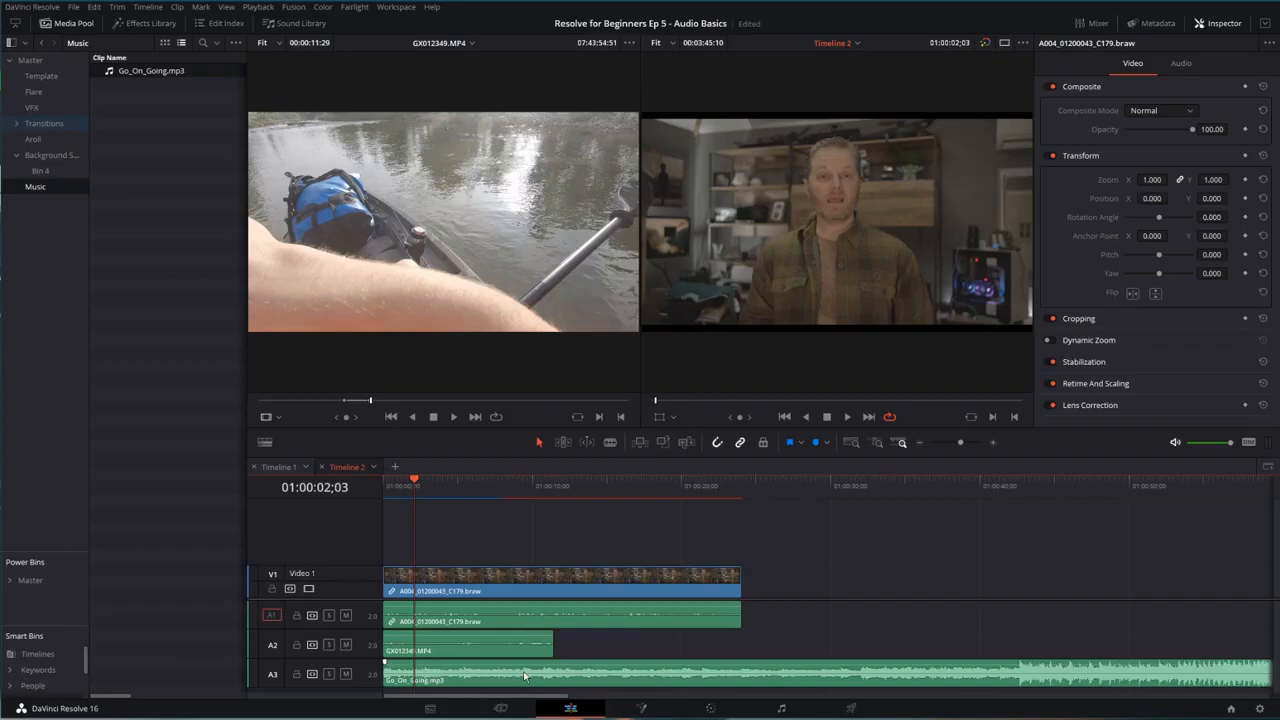
mouse_move(475, 485)
mouse_down()
mouse_move(509, 482)
mouse_move(484, 482)
mouse_up()
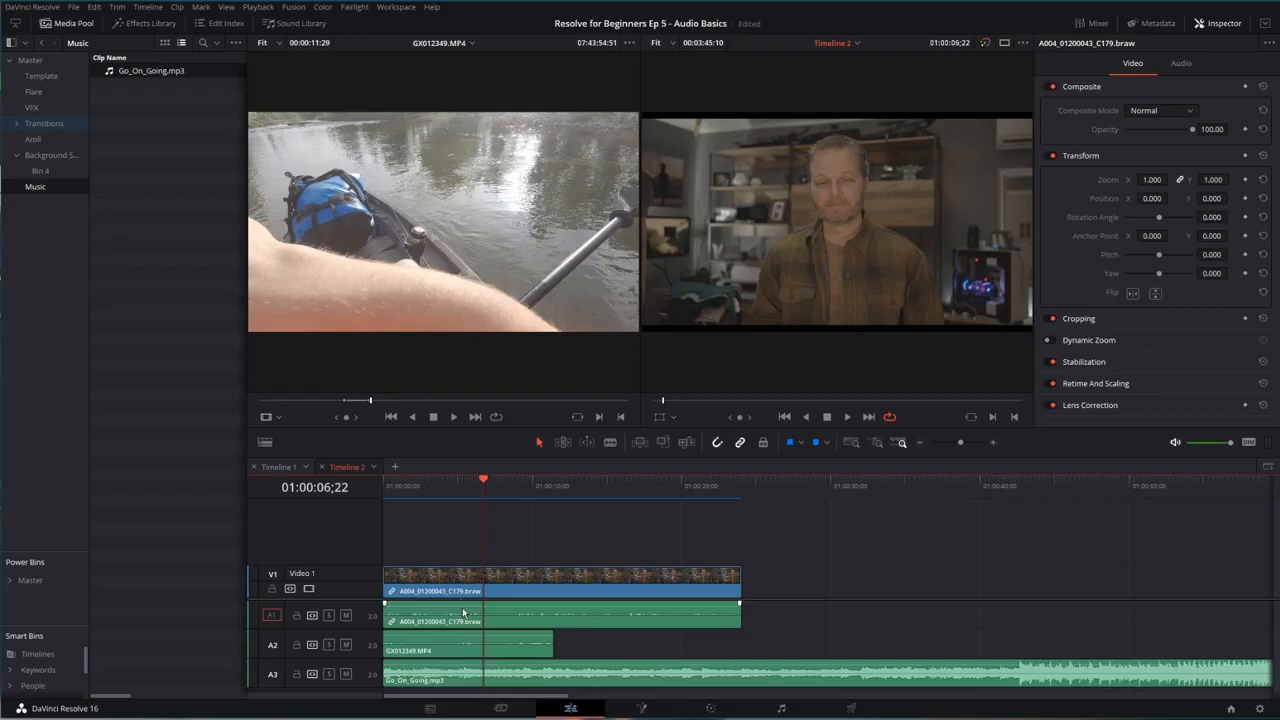
Raise the clip volumes on the audio tracks, with the A004_01200043_C179.braw audio at 17.05 and GX012349.MP4 at 11.91.
drag(462, 607, 433, 667)
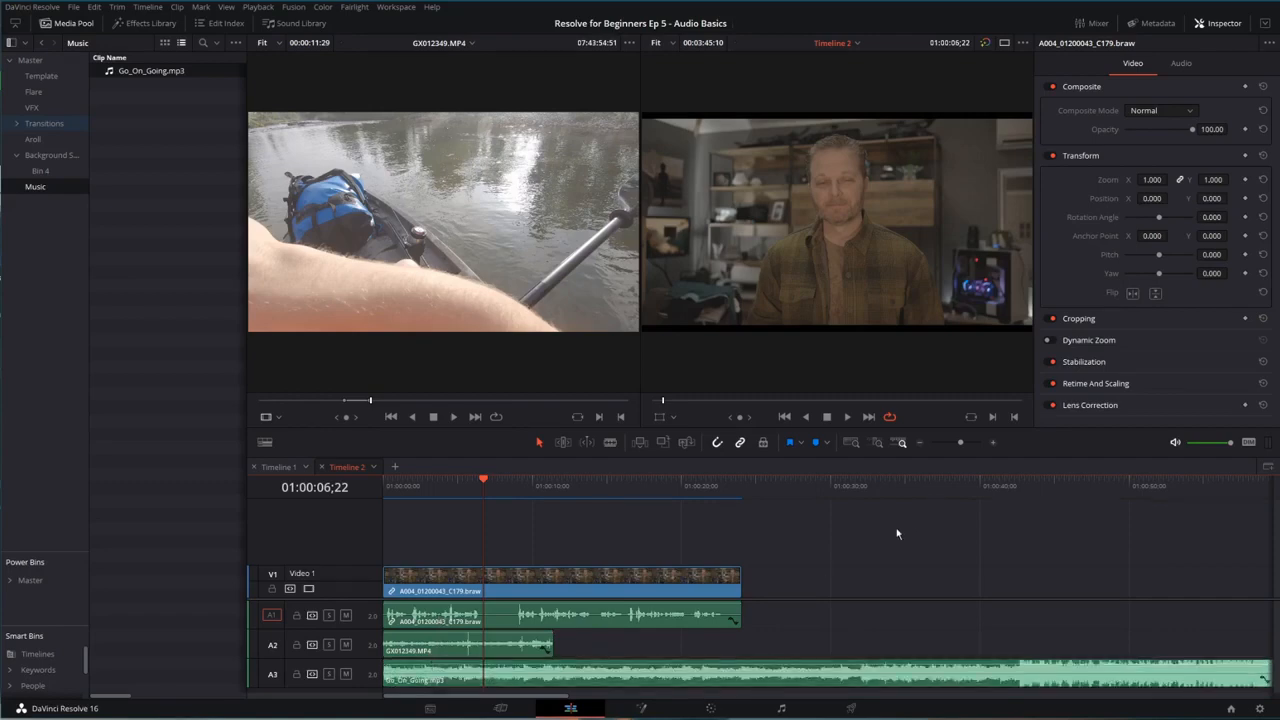
click(543, 622)
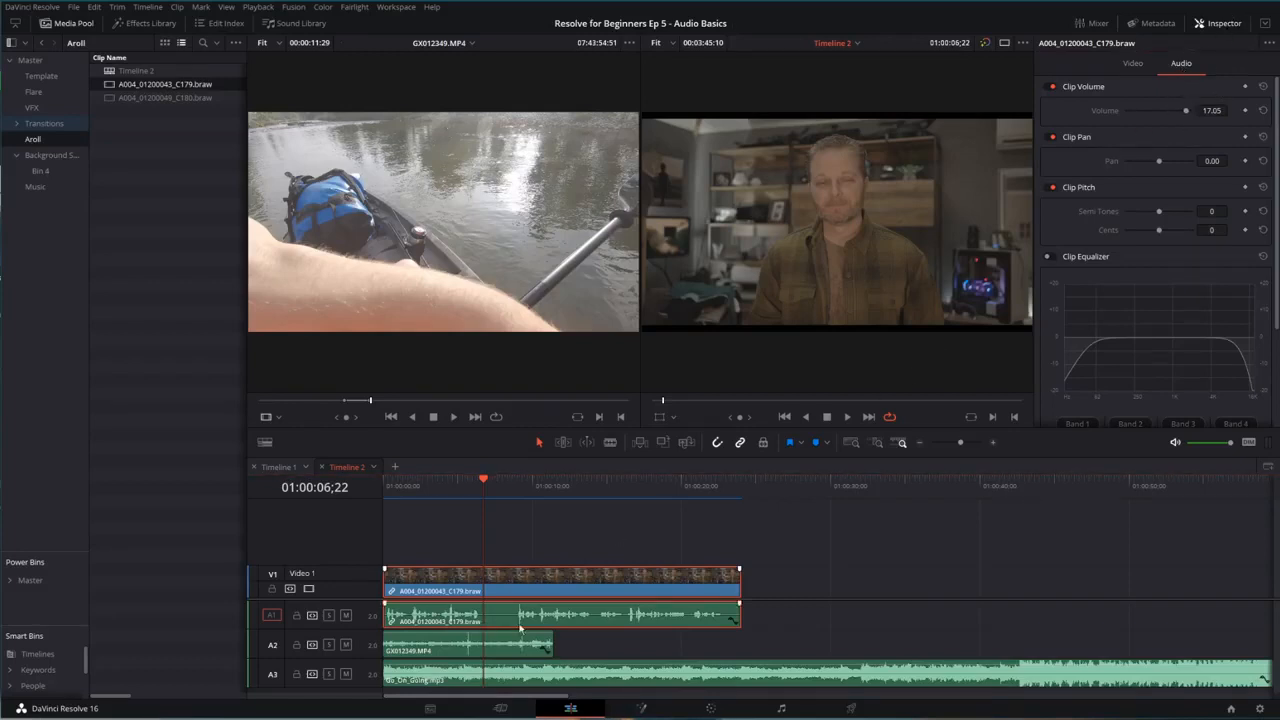
click(525, 648)
mouse_move(1183, 88)
mouse_down()
mouse_move(1123, 89)
mouse_move(1208, 93)
mouse_move(1185, 97)
mouse_up()
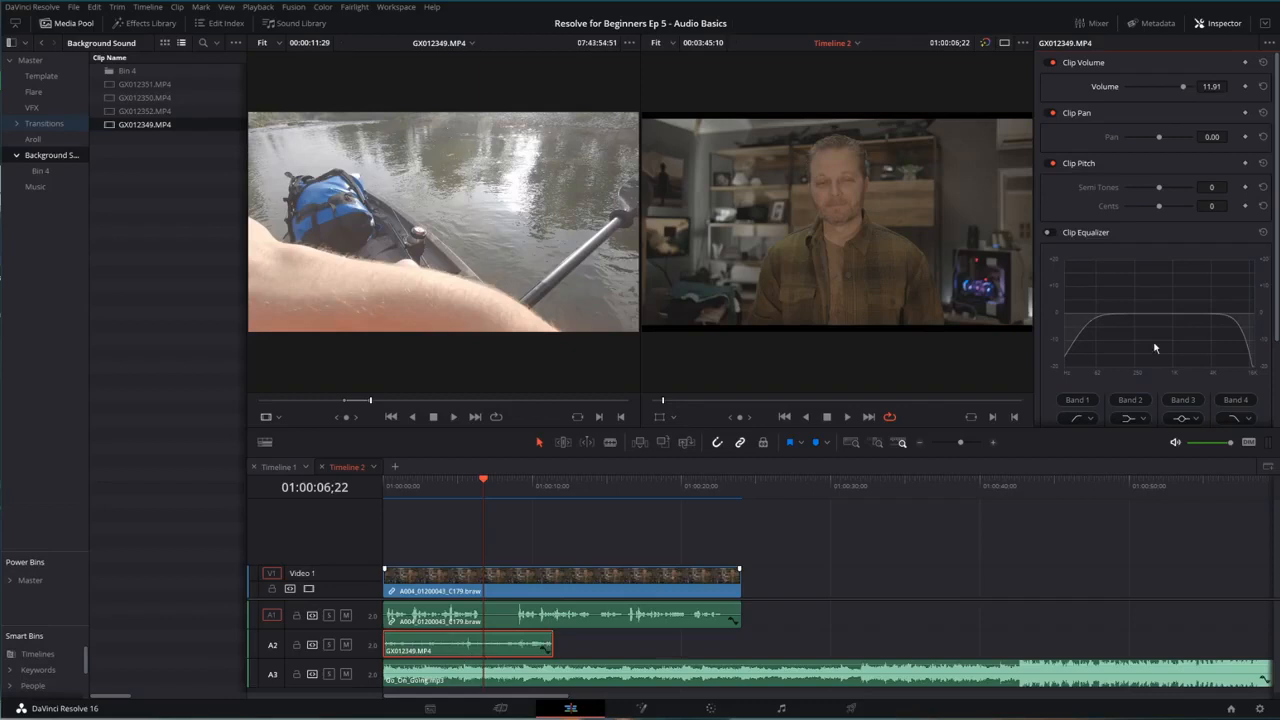
Show the Mixer wide enough for all three audio tracks, and set the Audio 3 track level to -7.9.
click(1097, 23)
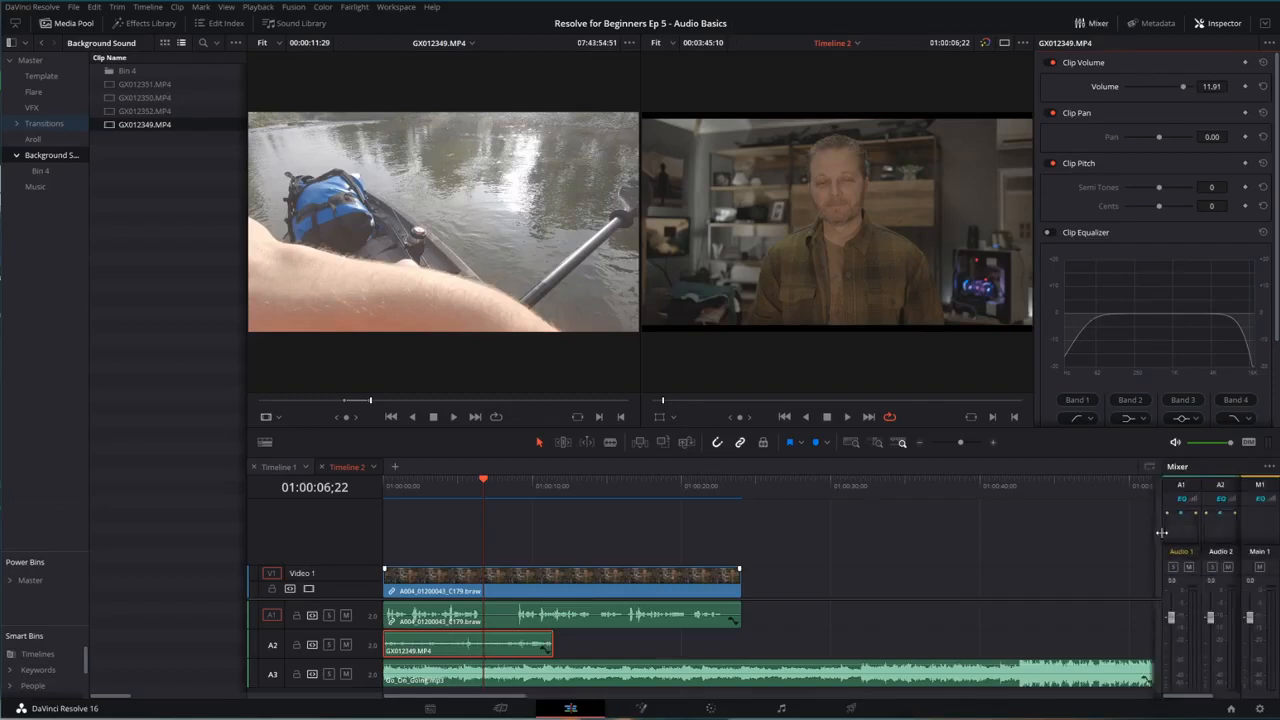
drag(1158, 538, 1115, 540)
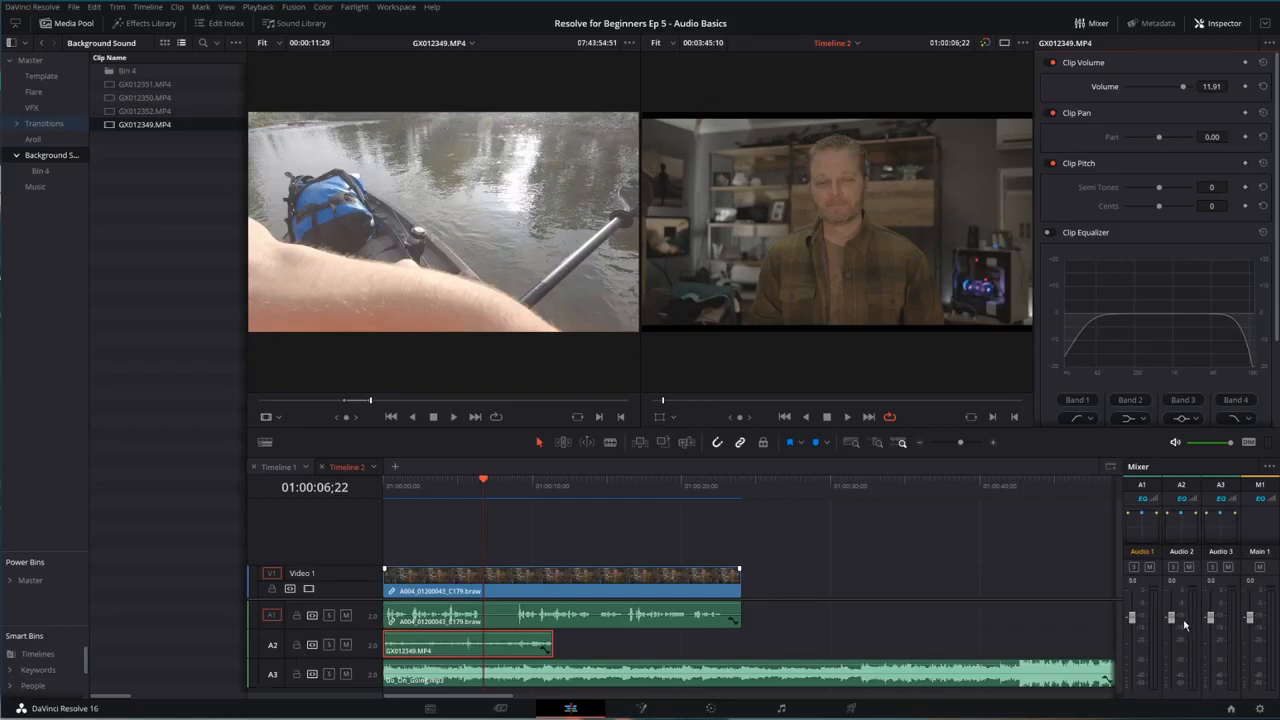
drag(1173, 618, 1220, 642)
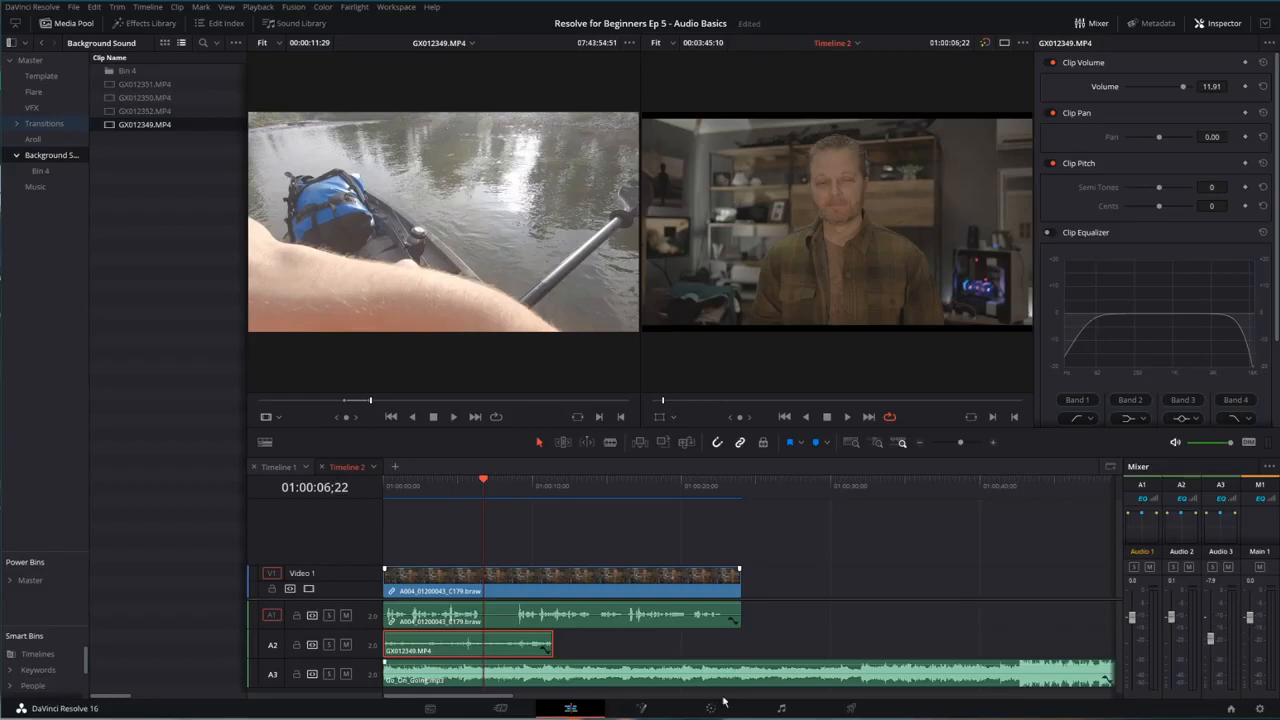
key(space)
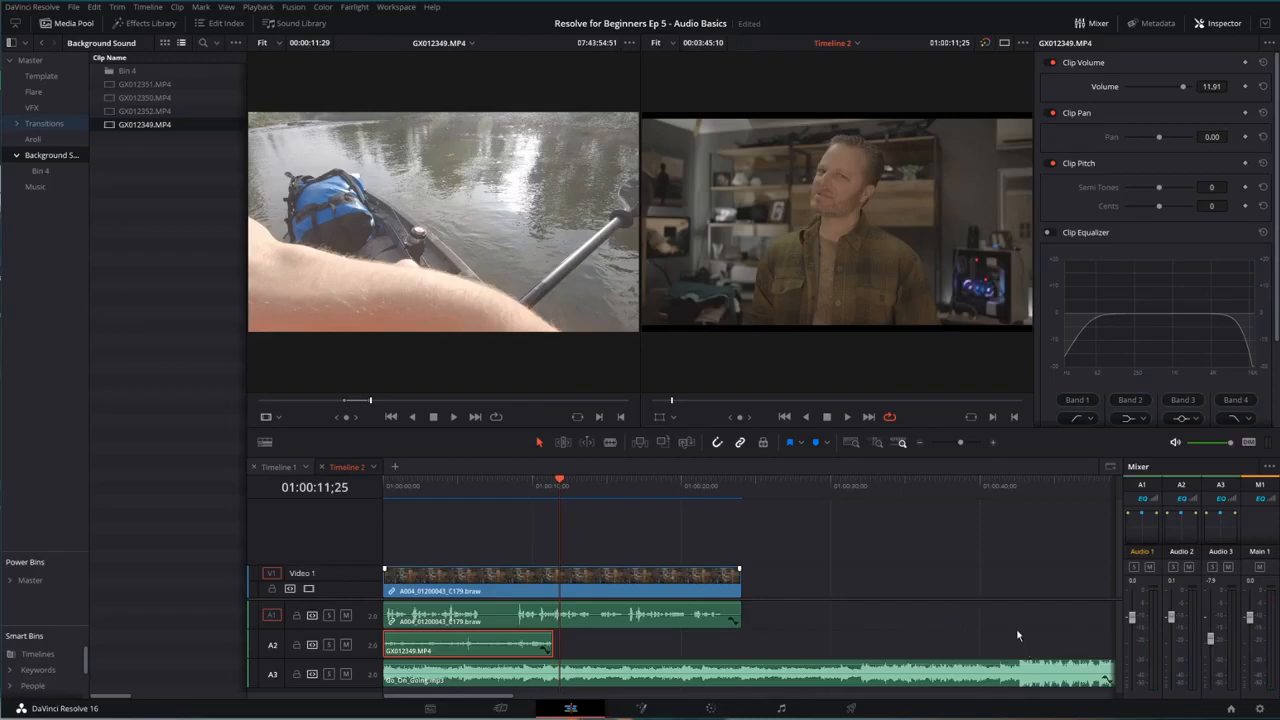
Raise the Audio 3 track level to -0.4 and lower the Go_On_Going.mp3 clip's volume on the timeline, checking the mix by playback.
drag(1210, 640, 1214, 620)
drag(585, 662, 686, 667)
key(space)
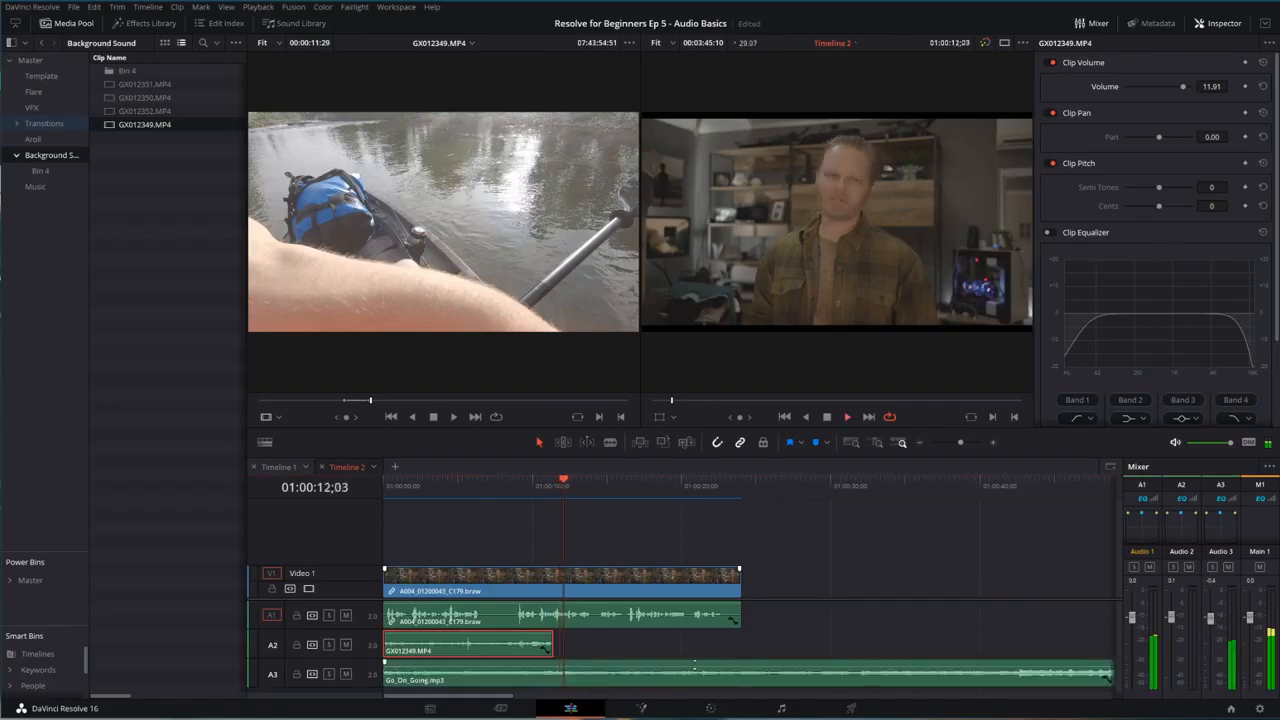
key(space)
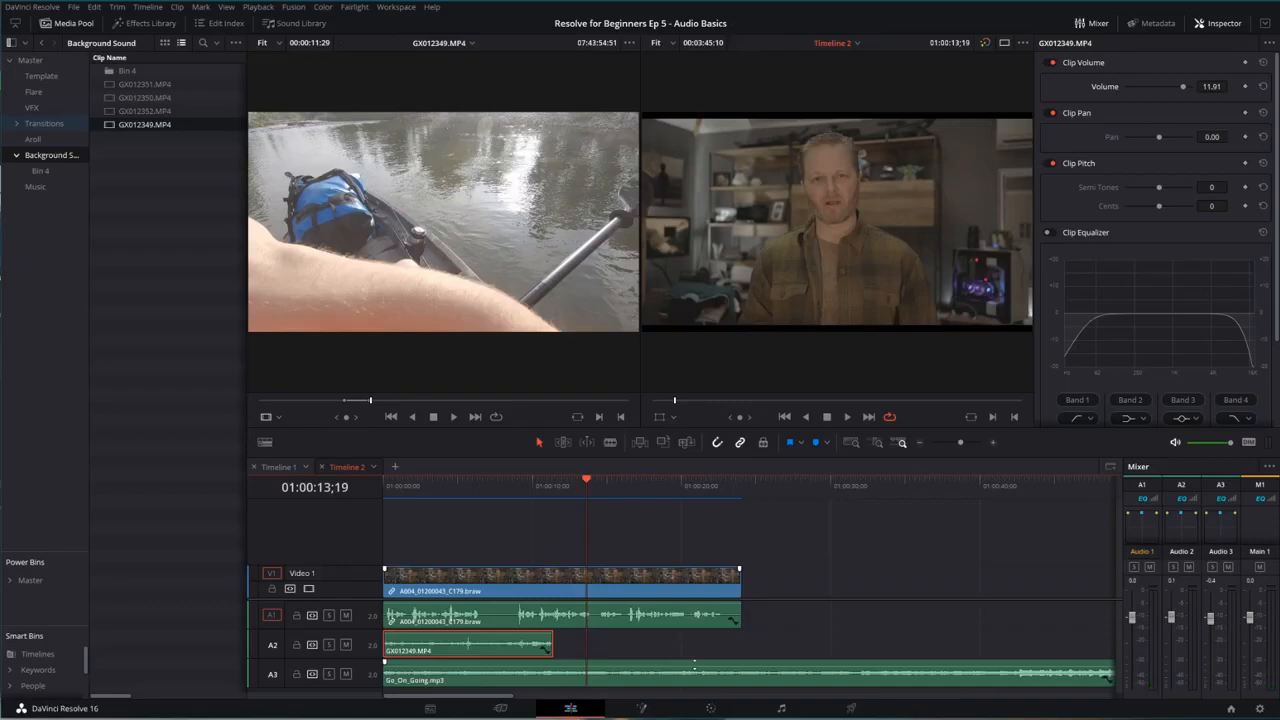
click(397, 487)
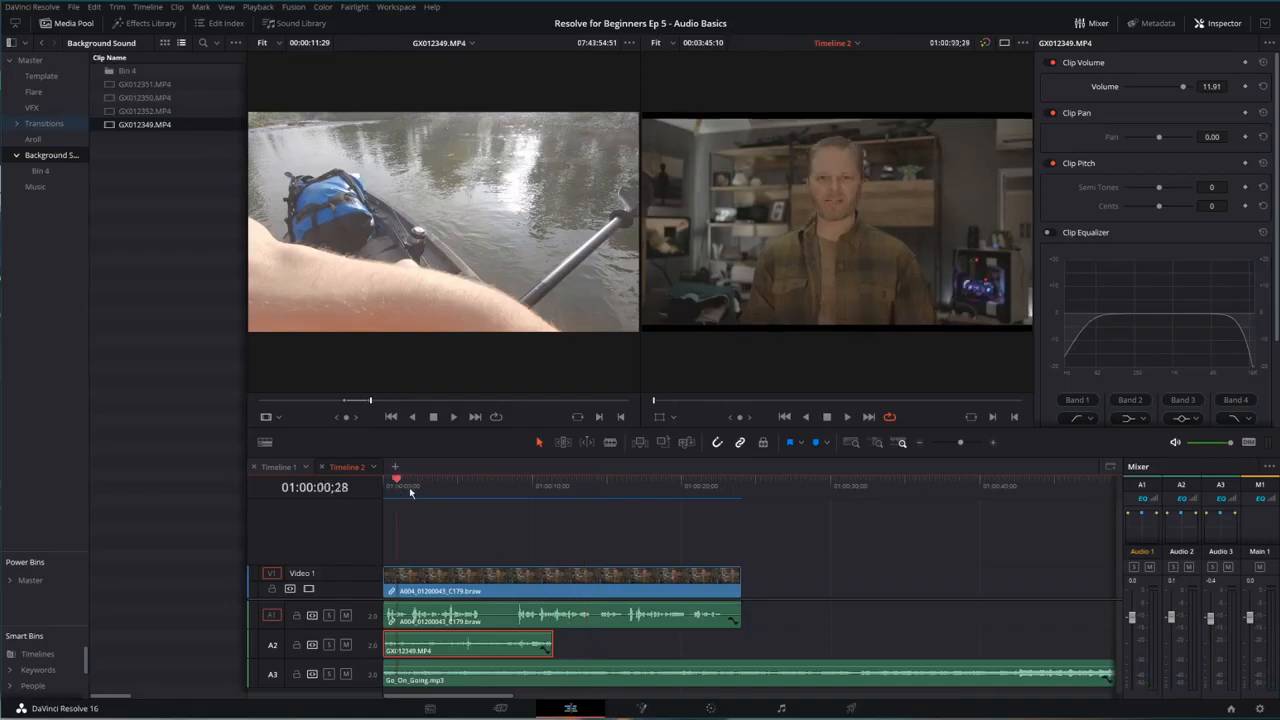
Play back the opening seconds of the full mix and check the GX012349.MP4 clip's volume on track A2.
key(space)
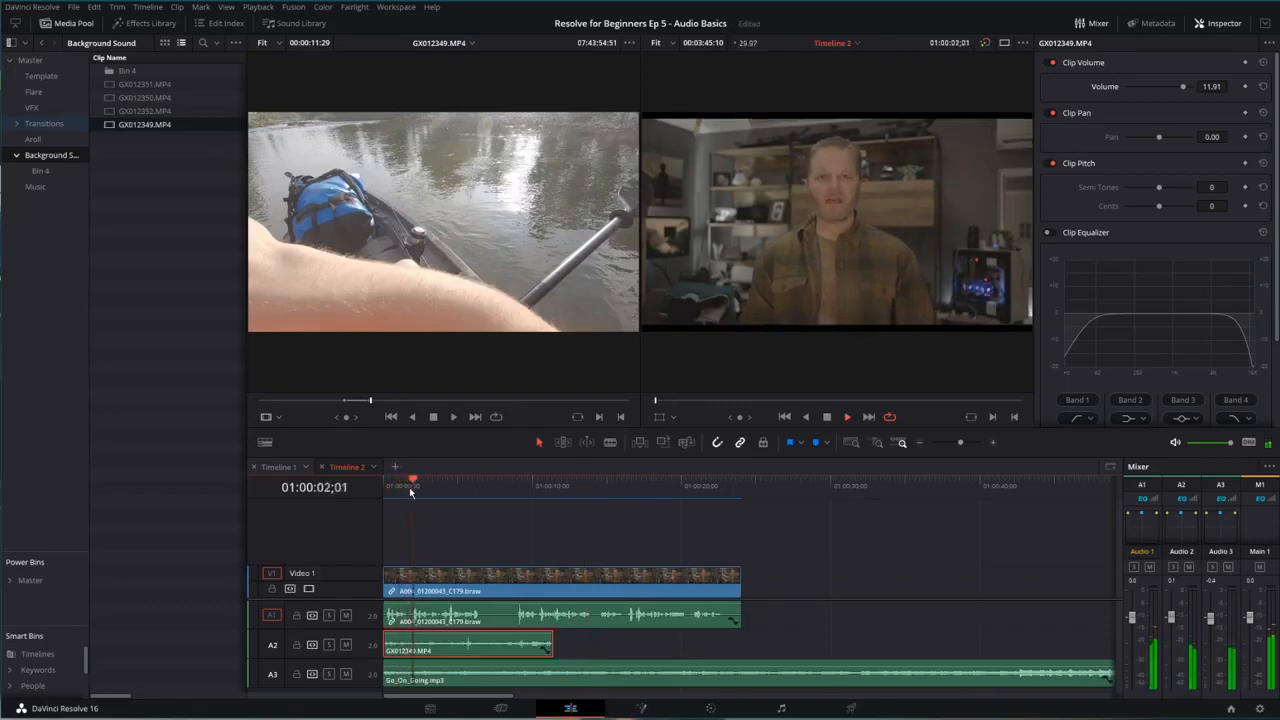
key(space)
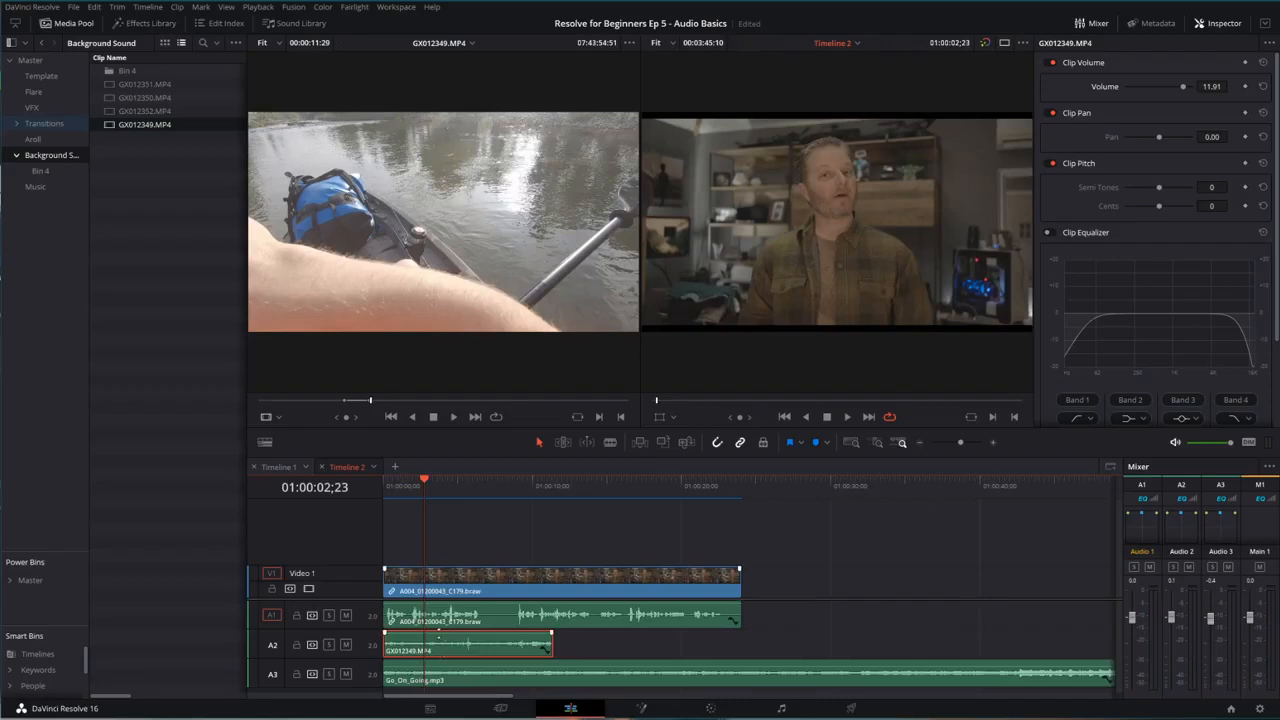
drag(545, 645, 541, 647)
key(ctrl+z)
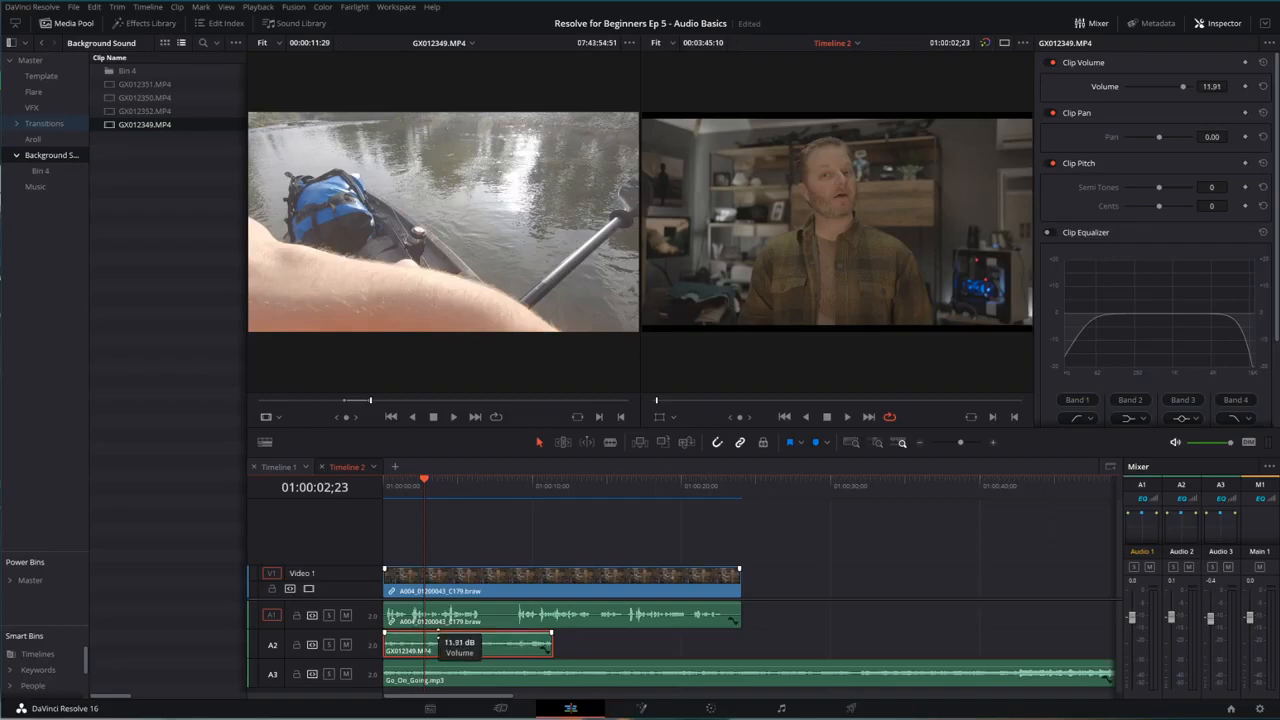
drag(474, 668, 470, 668)
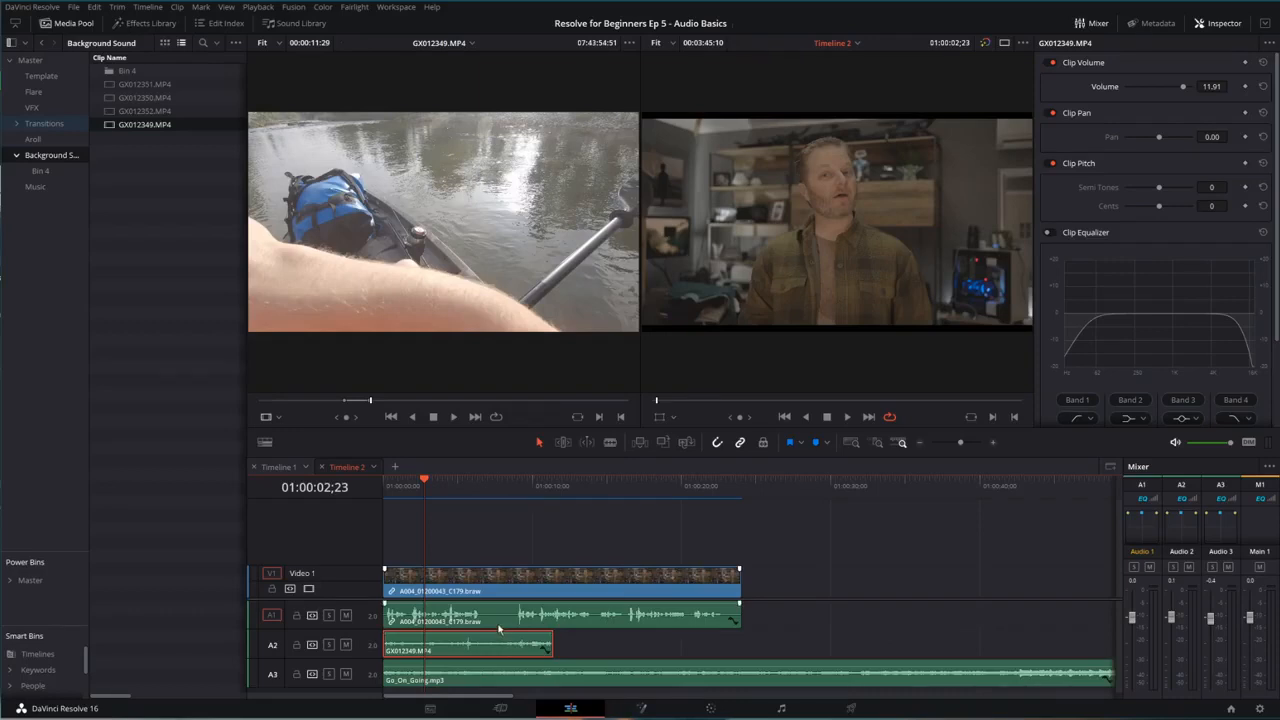
Enable the Clip Equalizer for the A004_01200043_C179.braw voice clip and solo audio track A1.
click(622, 627)
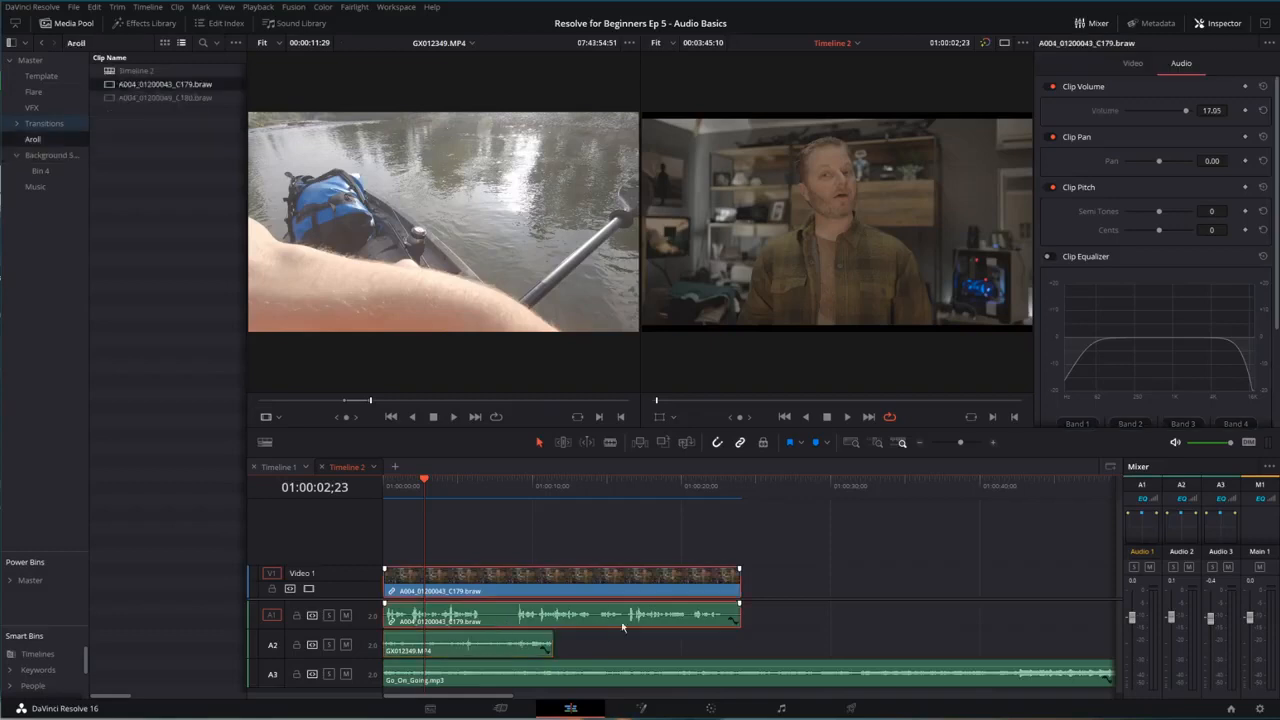
click(1050, 257)
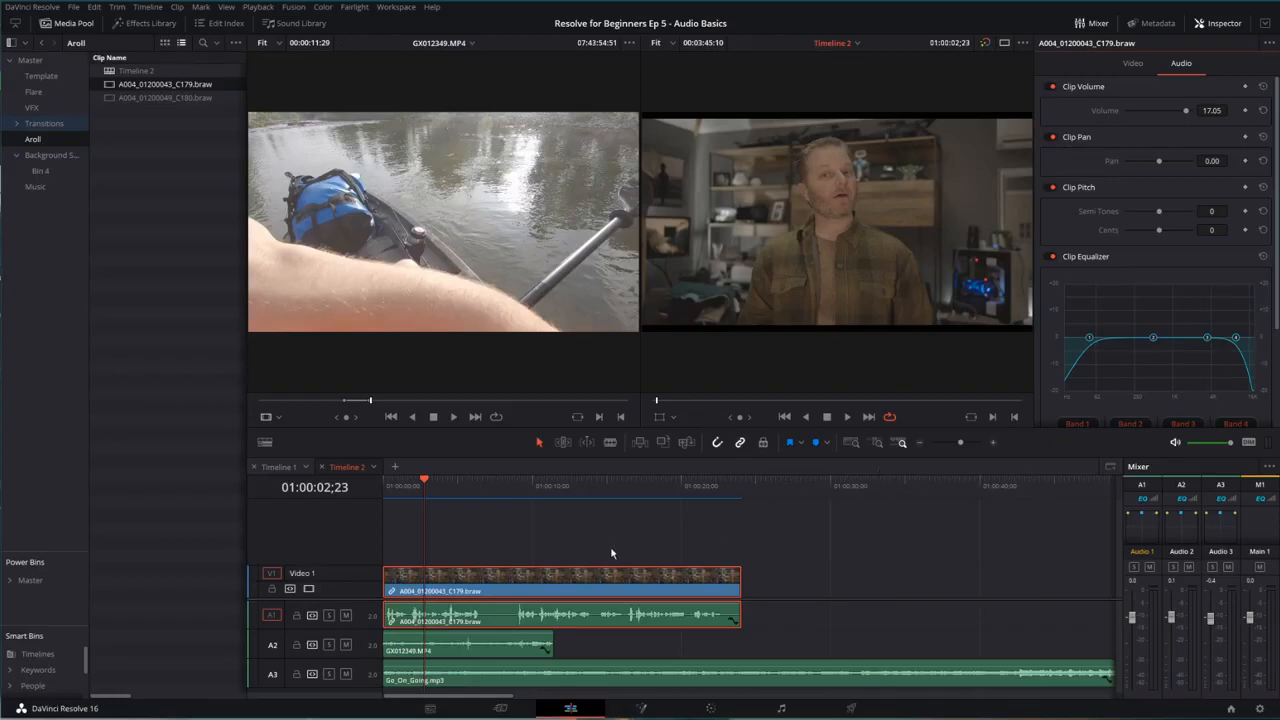
click(329, 615)
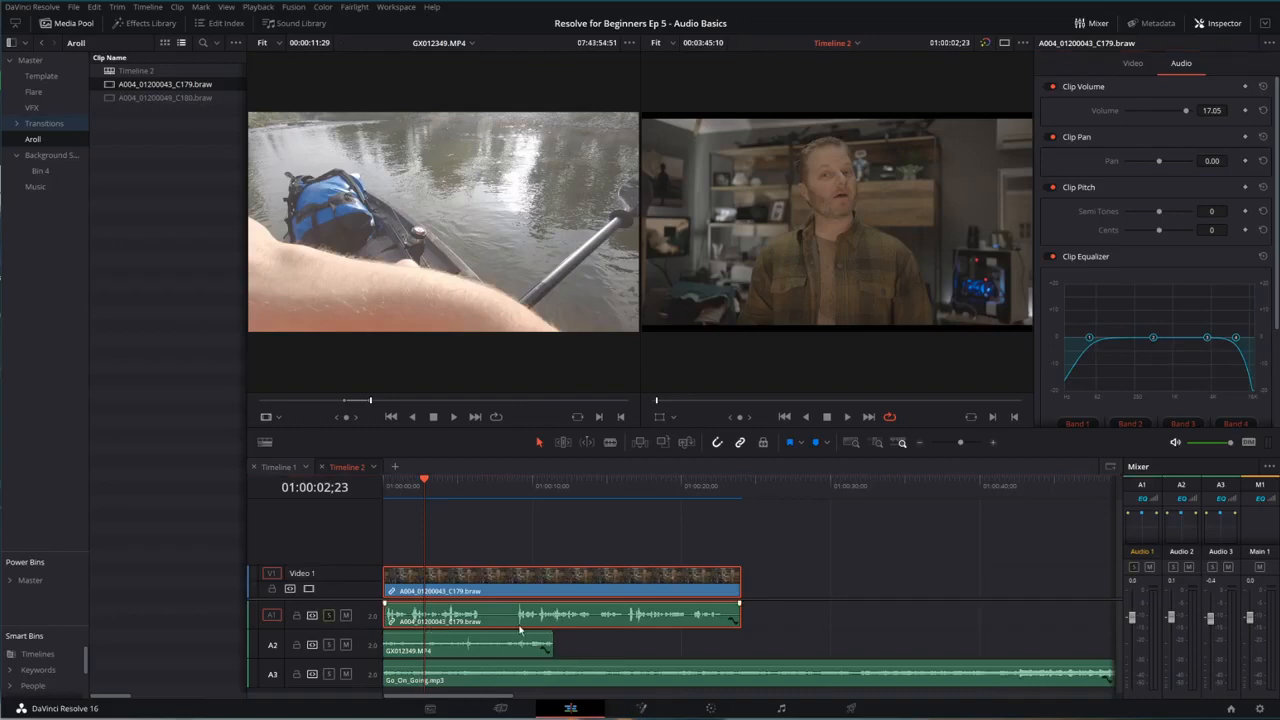
Listen to the soloed voice track from the timeline start and around the six-second mark to judge the room noise.
key(space)
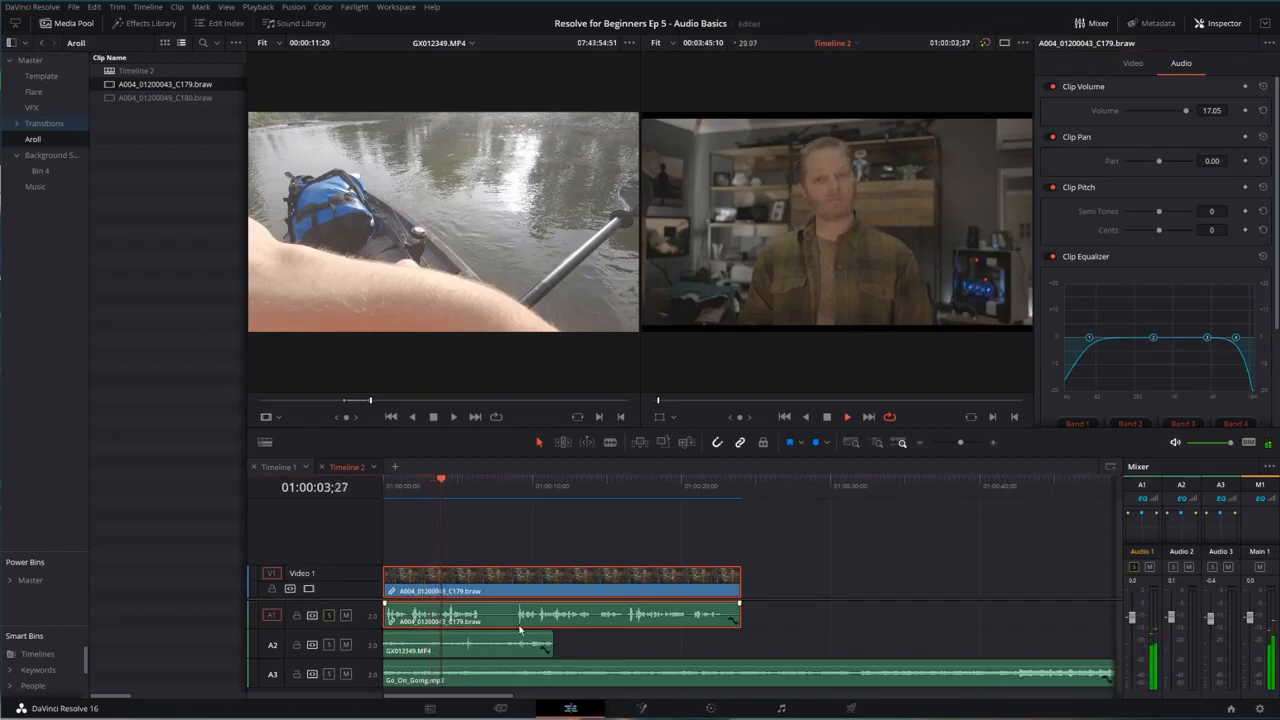
key(space)
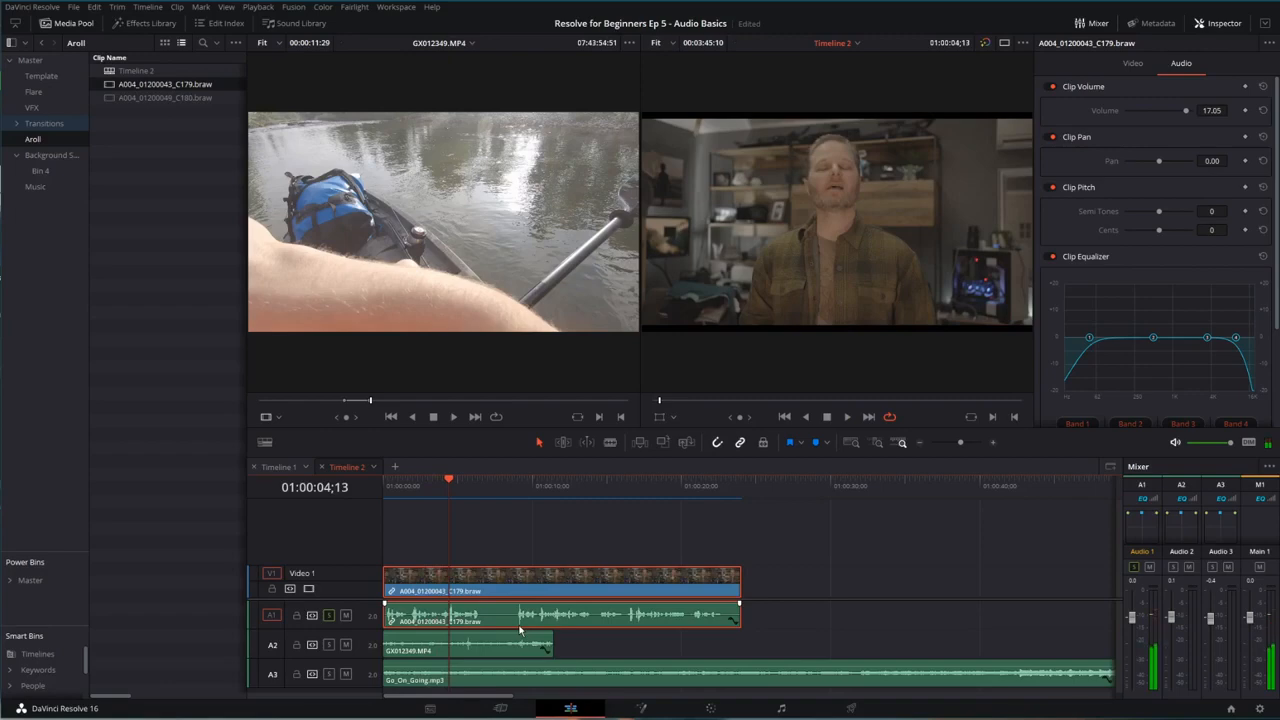
drag(450, 480, 381, 487)
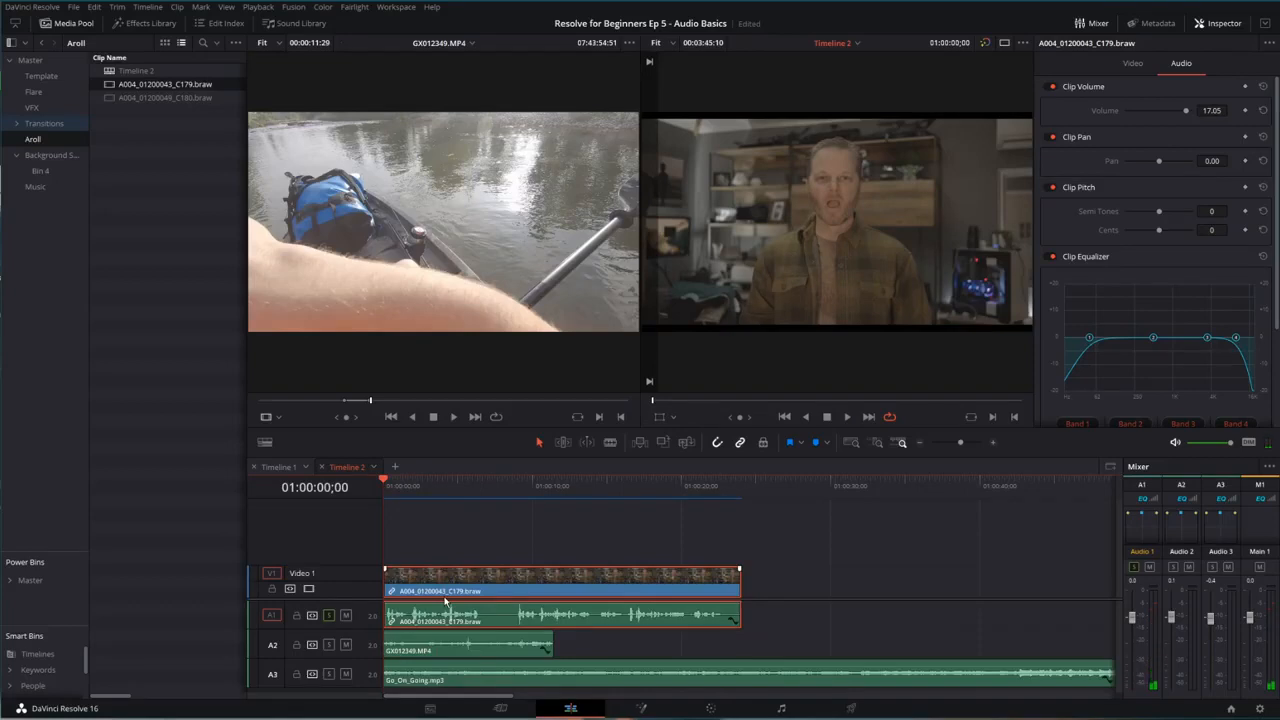
key(space)
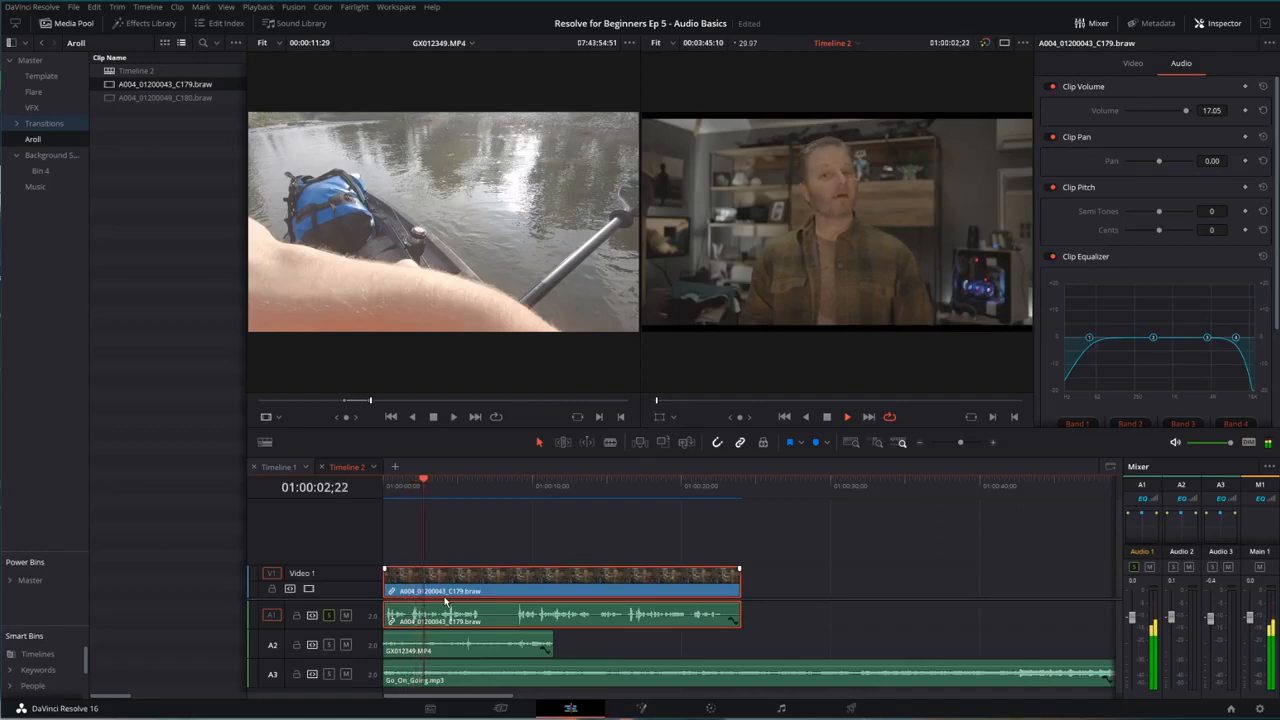
click(481, 485)
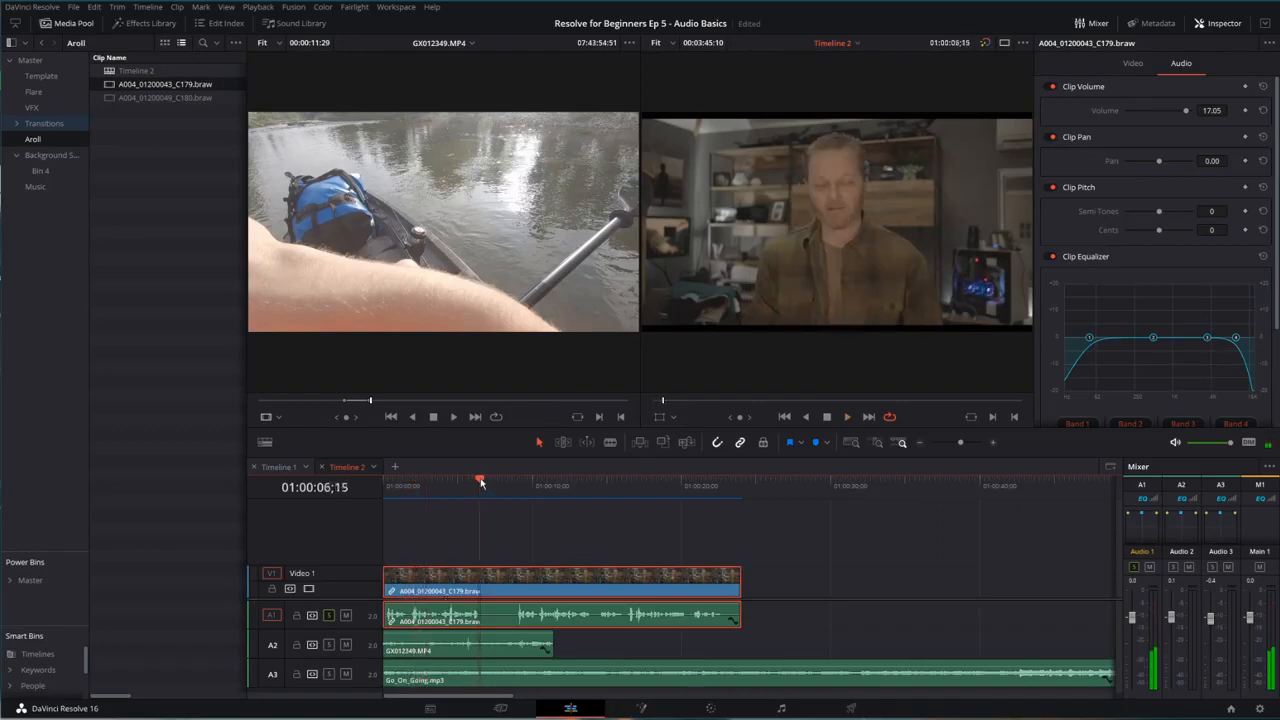
key(space)
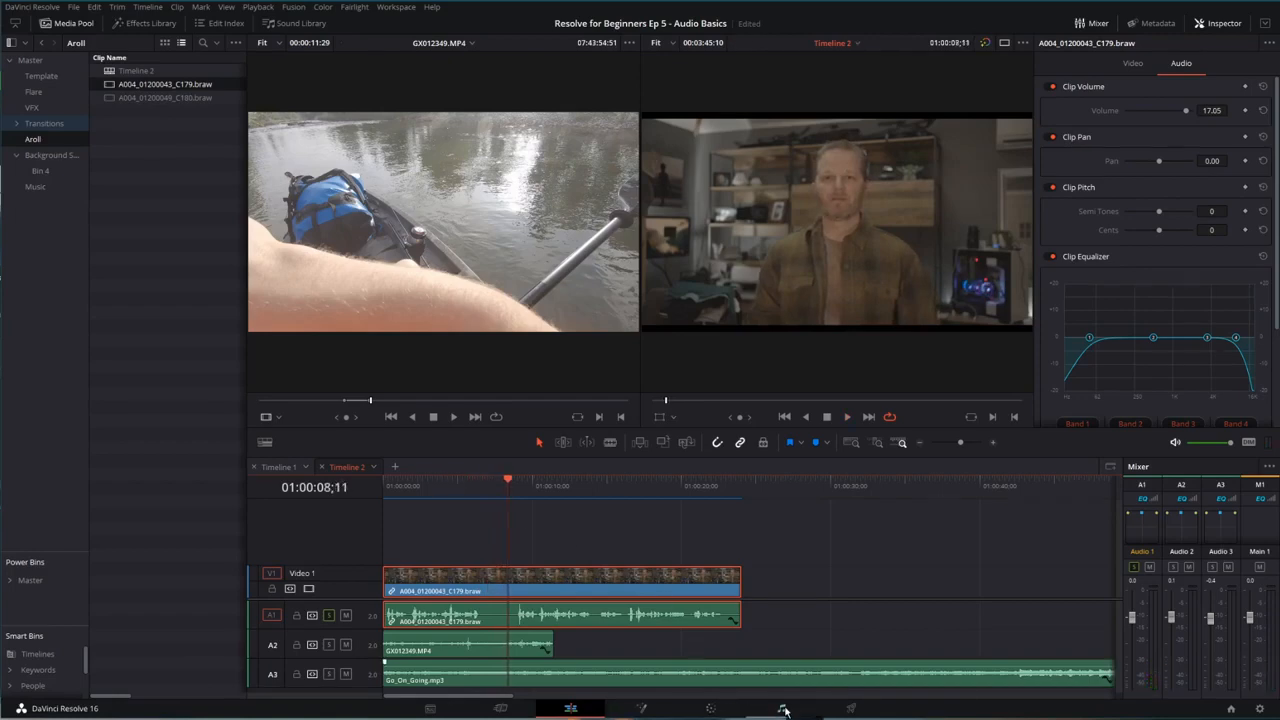
drag(463, 489, 485, 486)
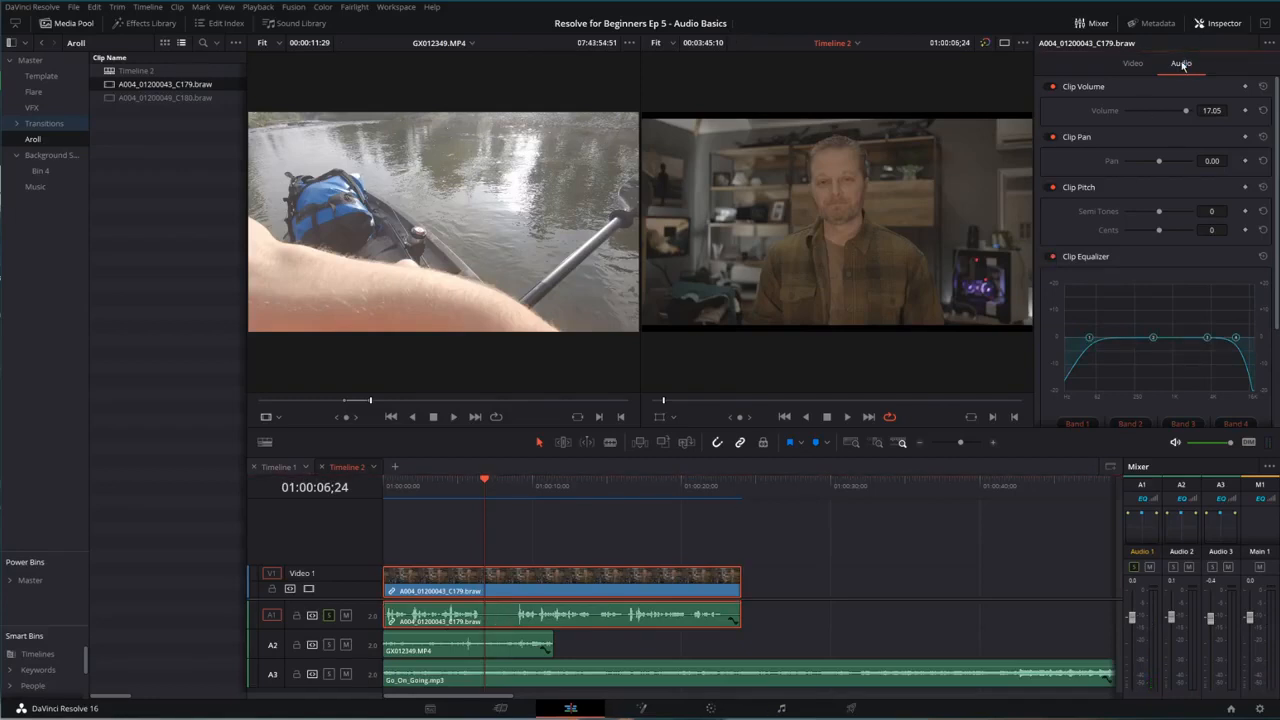
Shift the voice clip's Band 4 equalizer point to a lower frequency to cut the highs, checking the sound by playback.
click(1053, 257)
drag(1235, 337, 1205, 330)
click(483, 481)
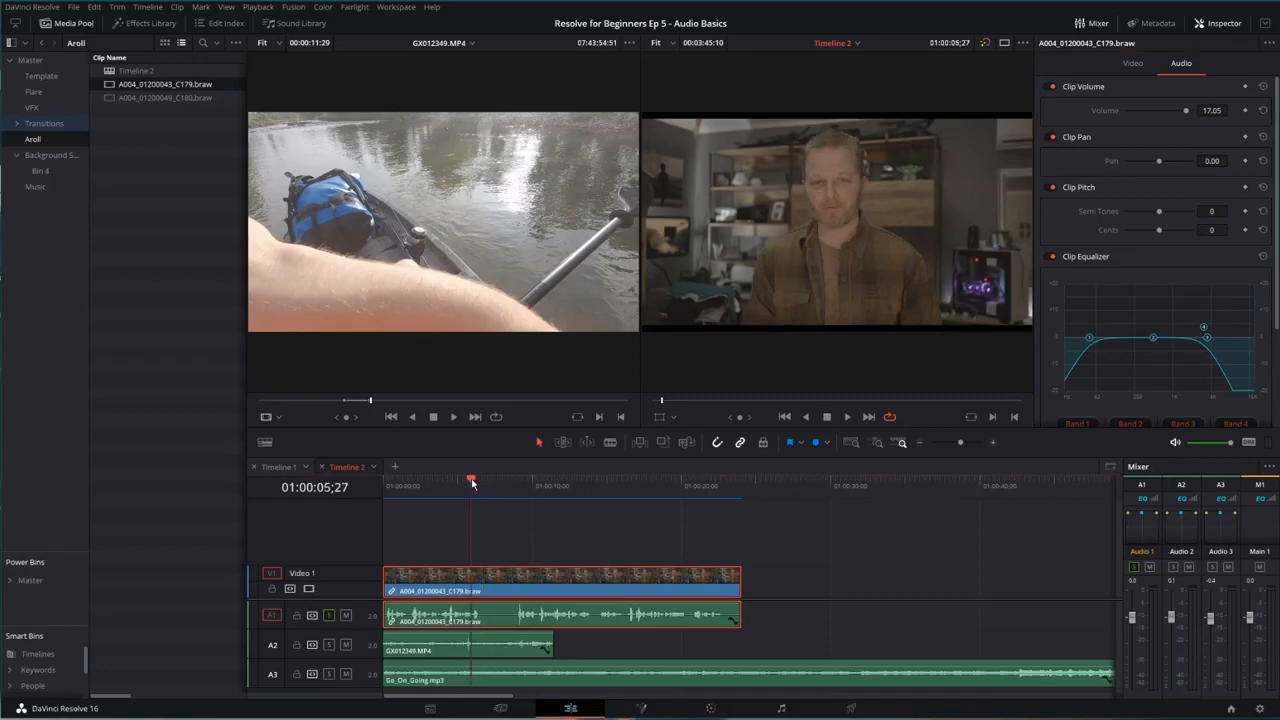
key(space)
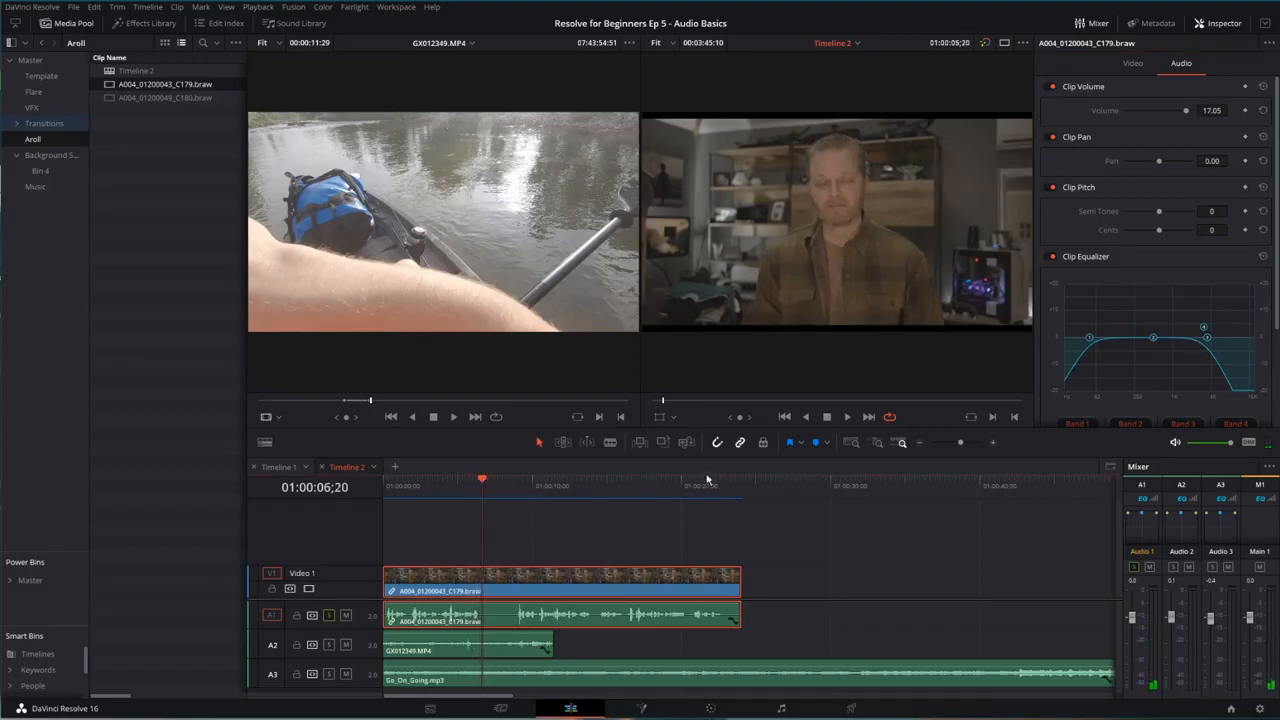
key(space)
mouse_move(1204, 327)
mouse_down()
mouse_move(1236, 331)
mouse_move(1215, 330)
mouse_up()
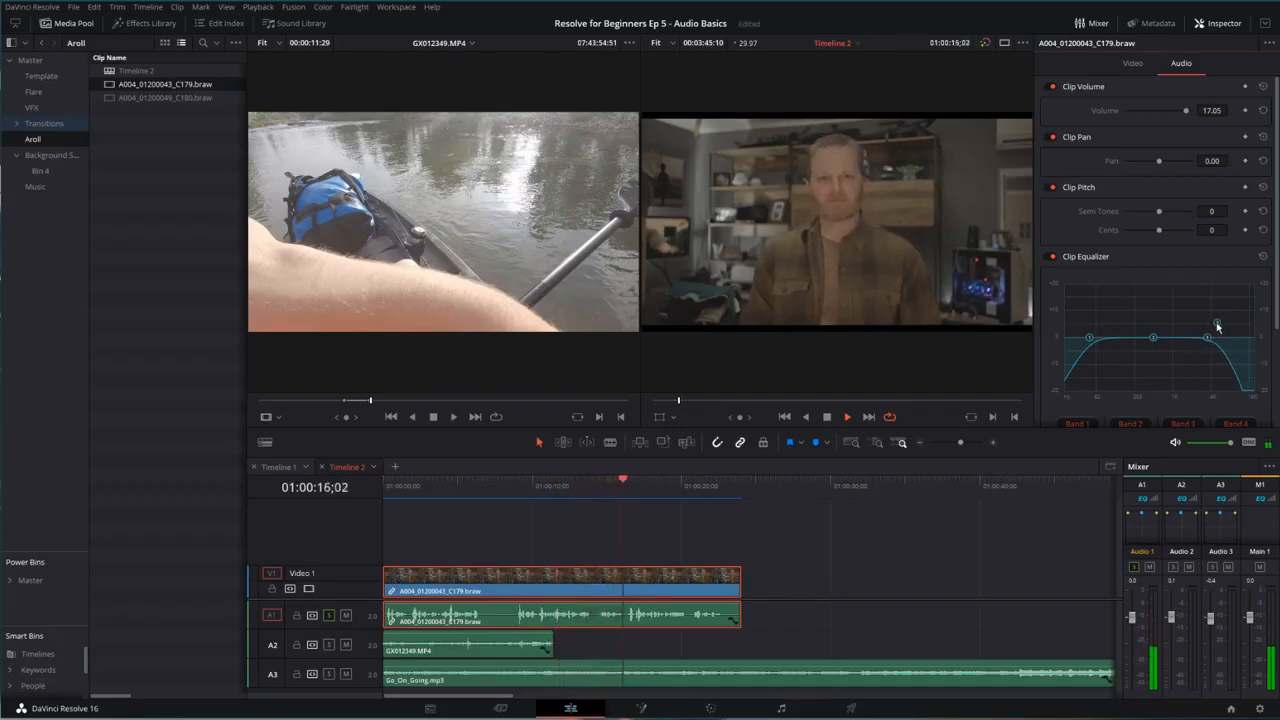
click(489, 484)
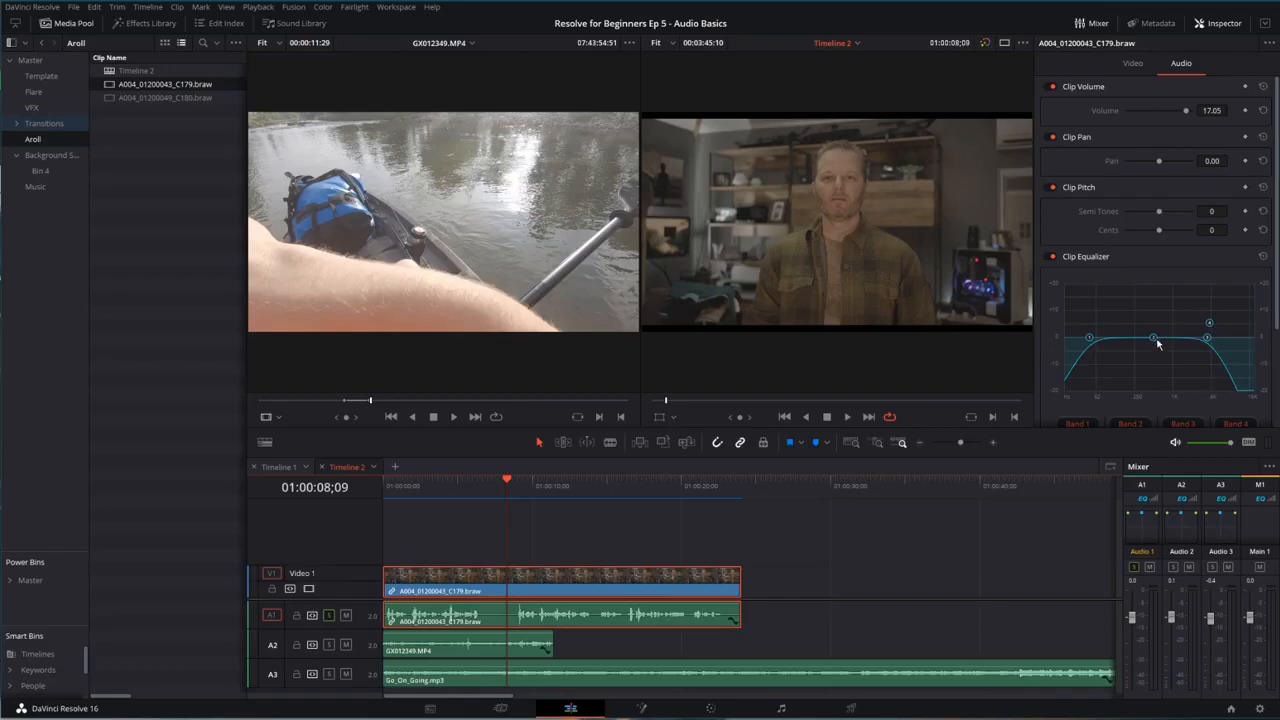
Shift the voice clip's Band 1 equalizer point to a higher frequency to cut the lows, checking the sound by playback.
click(476, 484)
key(space)
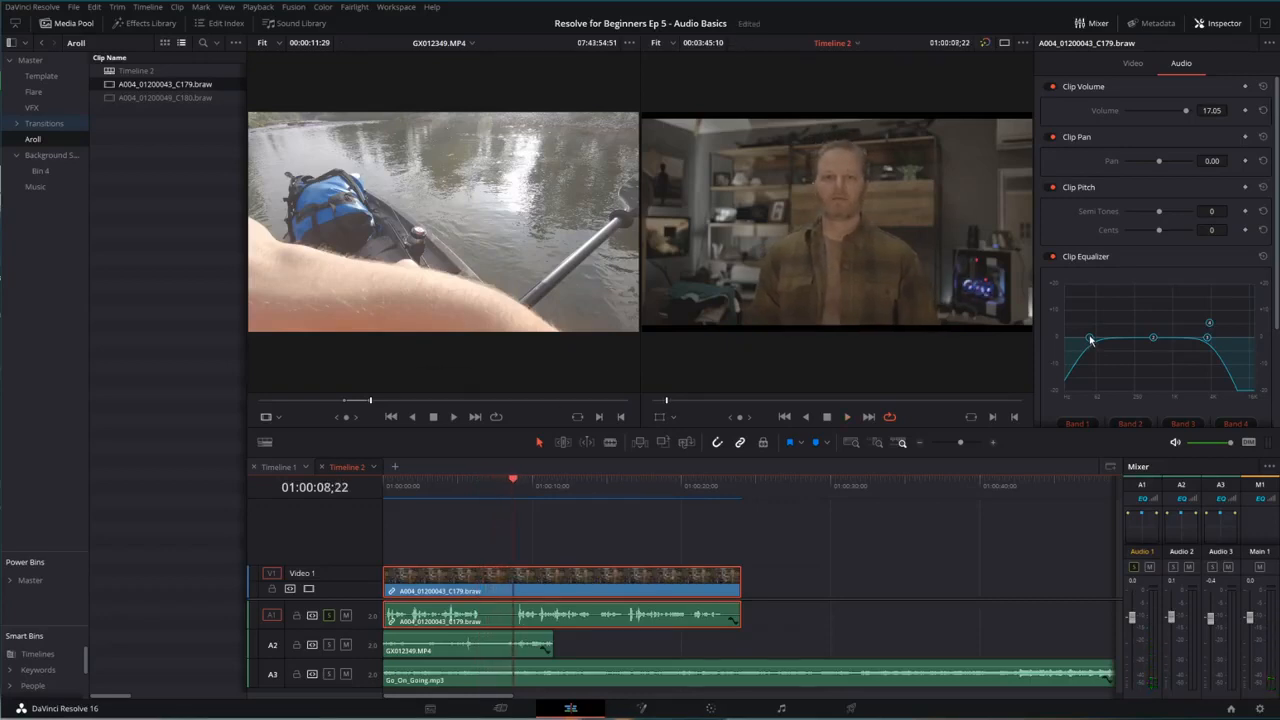
drag(1090, 340, 1110, 339)
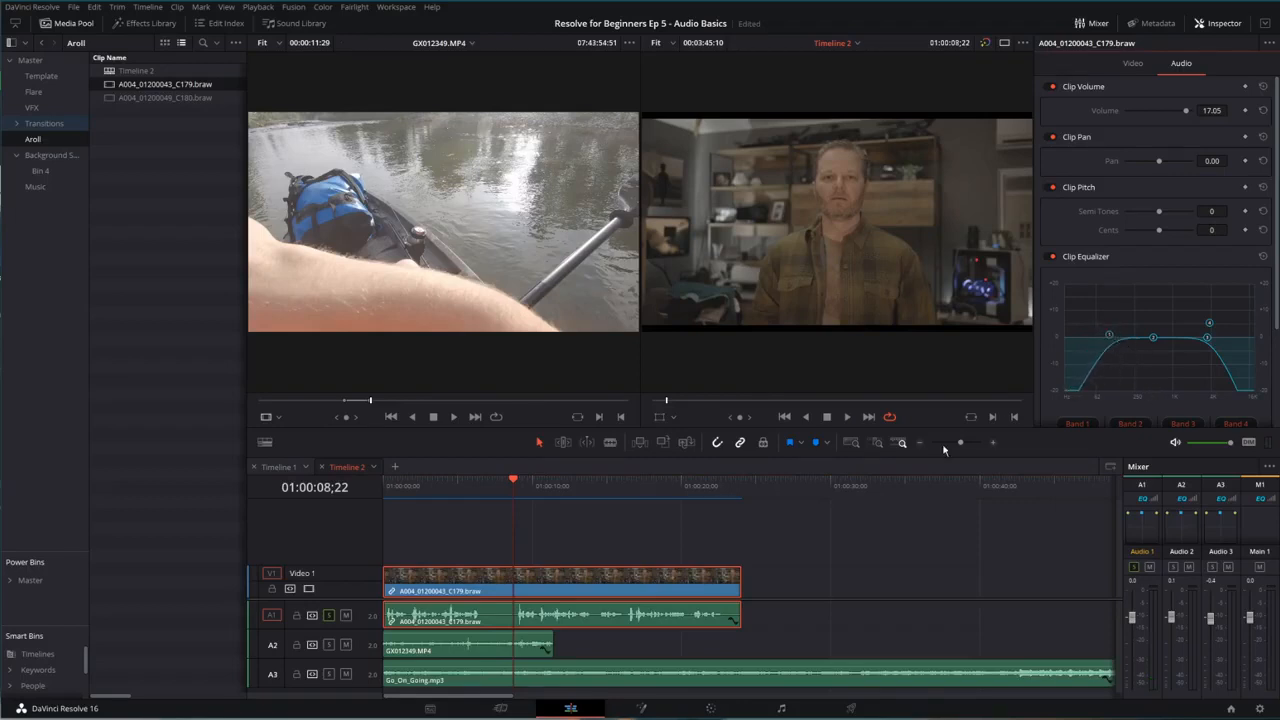
key(space)
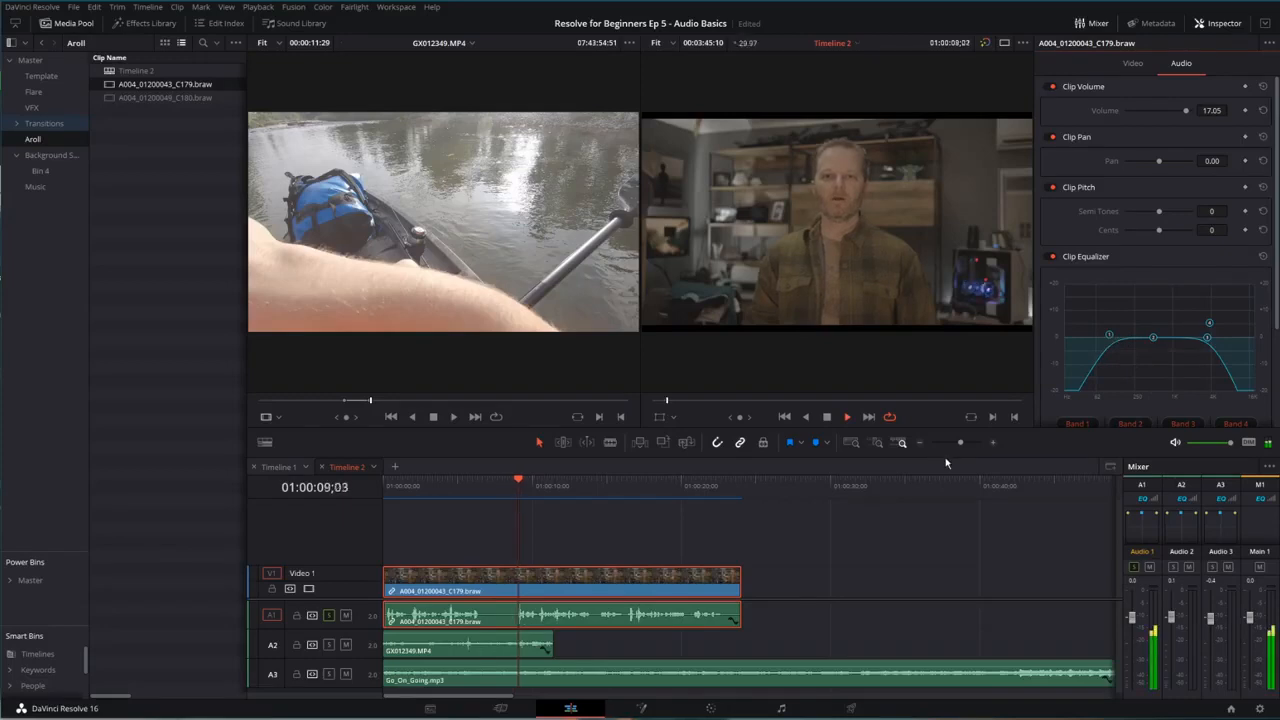
key(space)
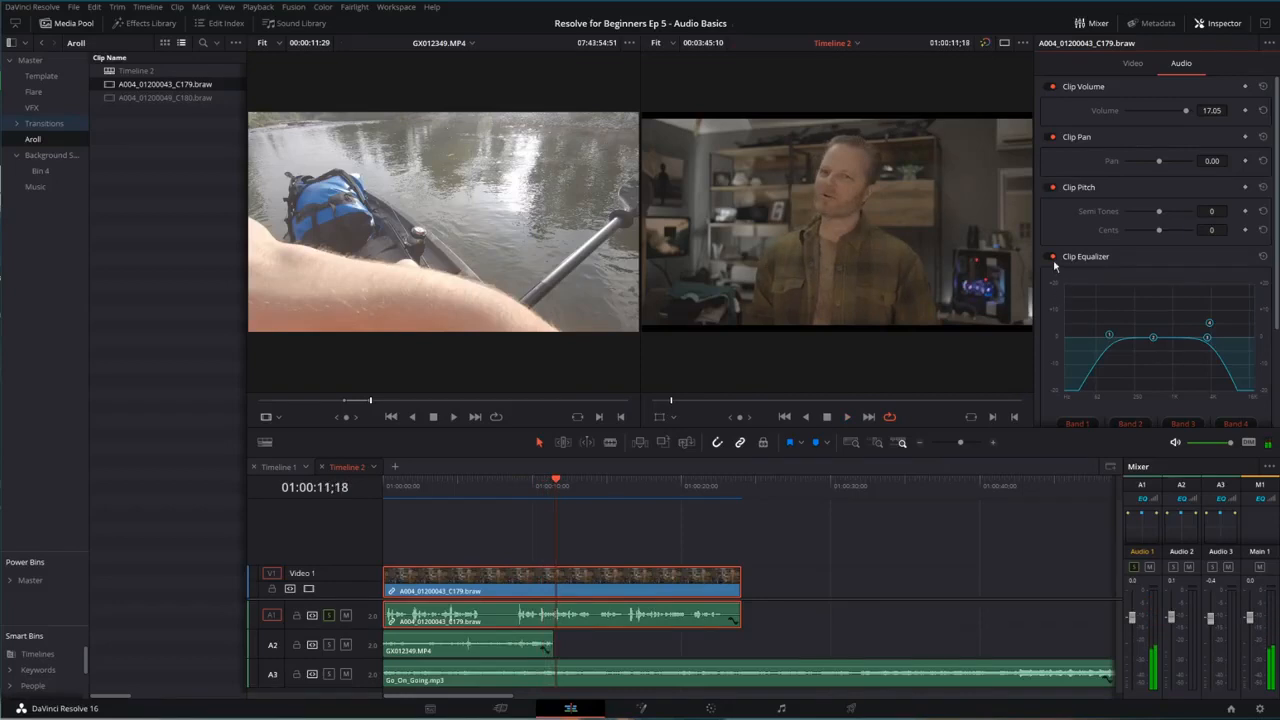
Compare the voice with the Clip Equalizer off and on during playback, leaving the equalizer enabled.
click(1051, 257)
click(1050, 257)
click(1050, 257)
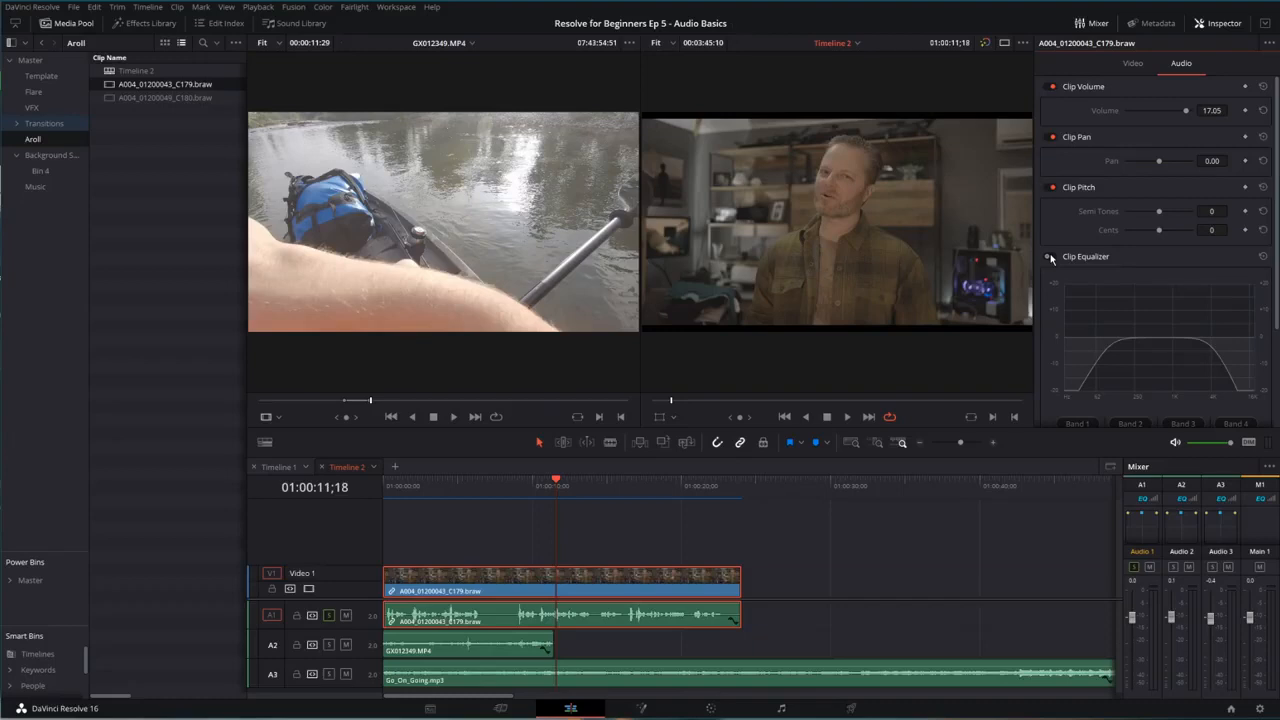
key(space)
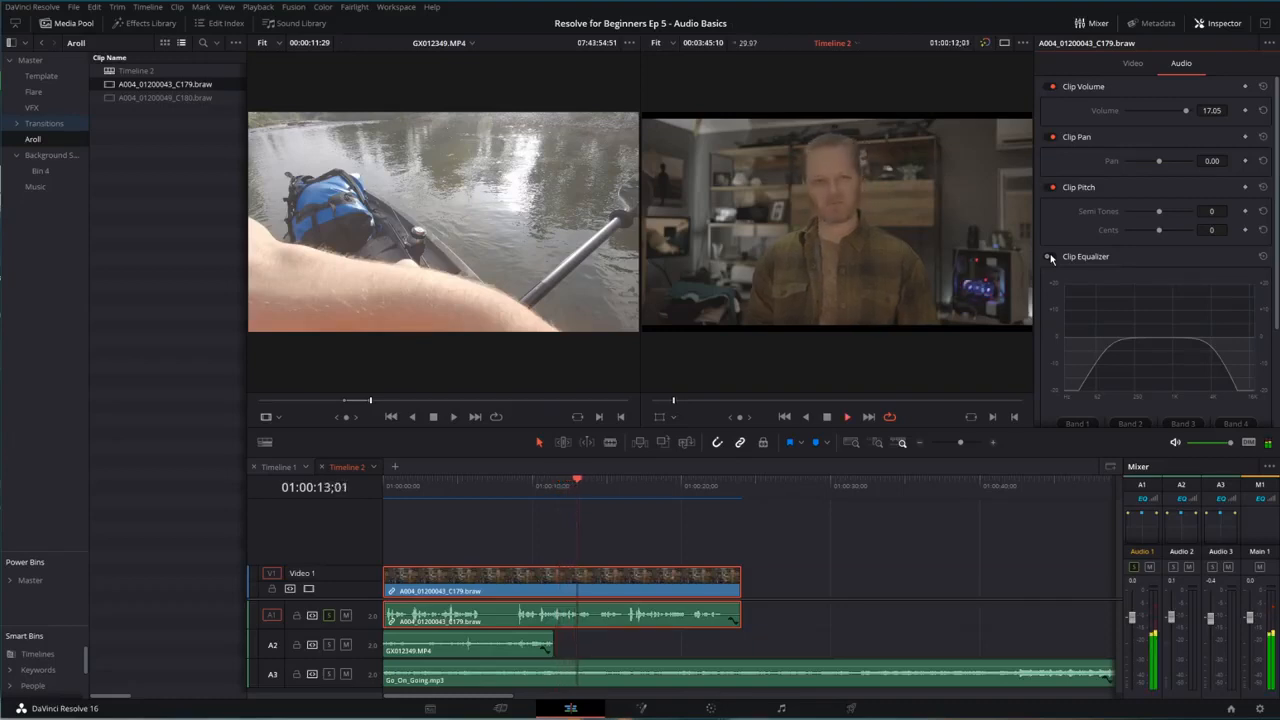
click(1050, 257)
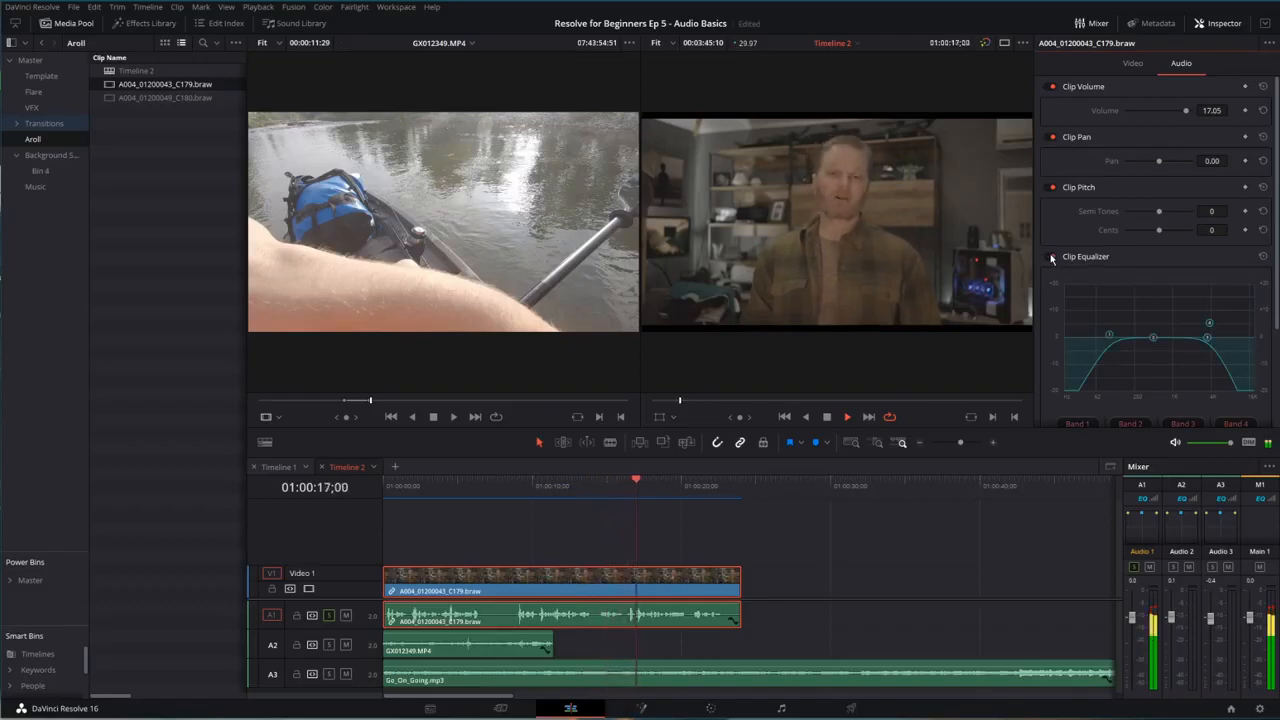
key(space)
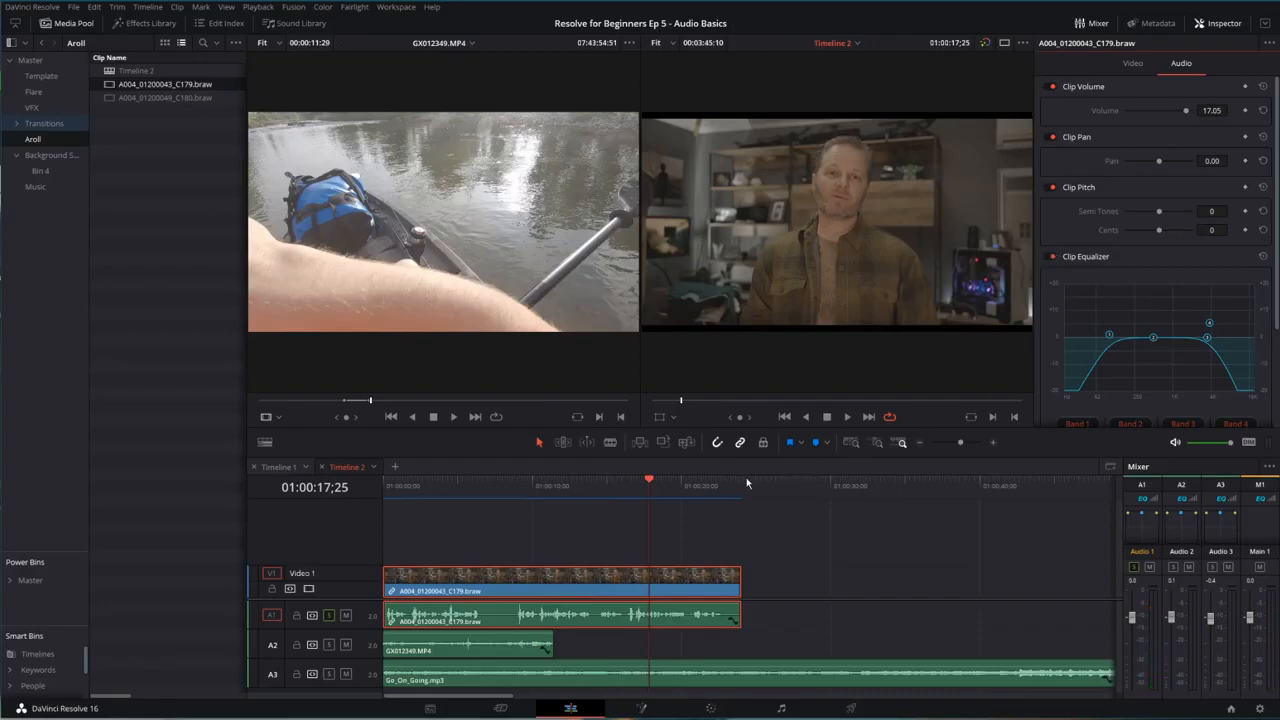
Return to the timeline start, take track A1 out of solo, and mute it temporarily to hear the other tracks.
click(649, 480)
key(Home)
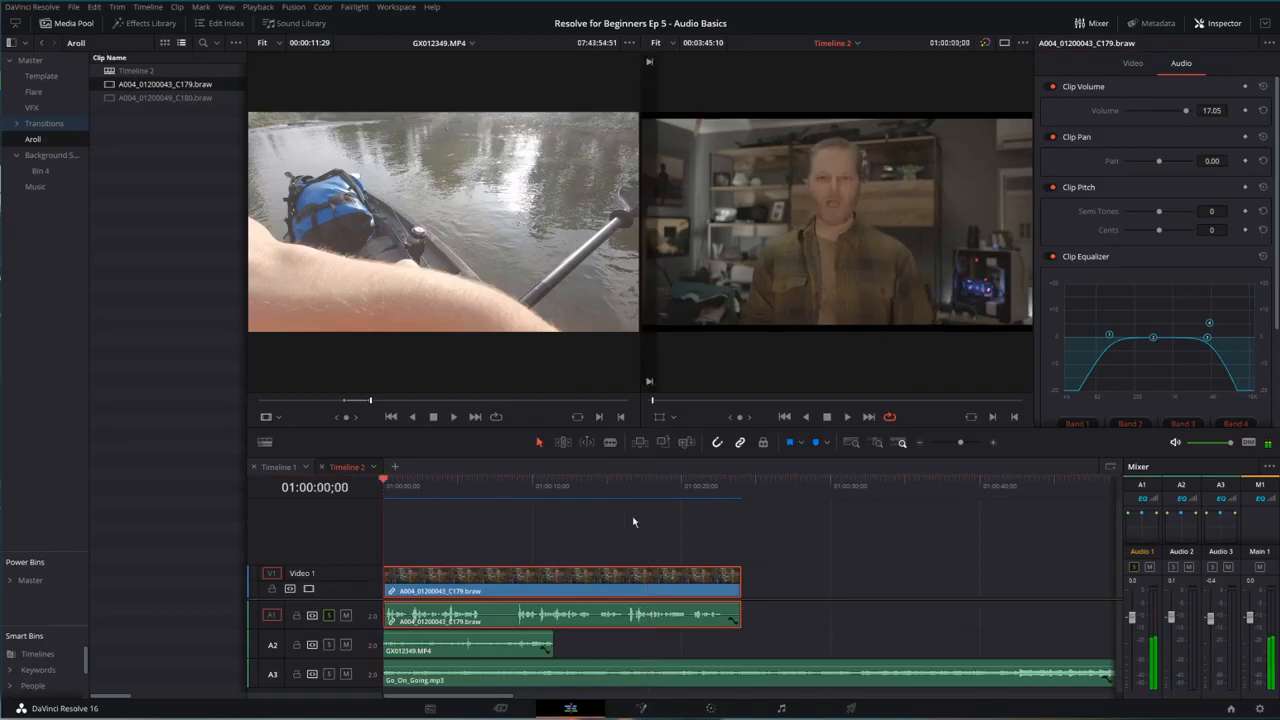
click(346, 616)
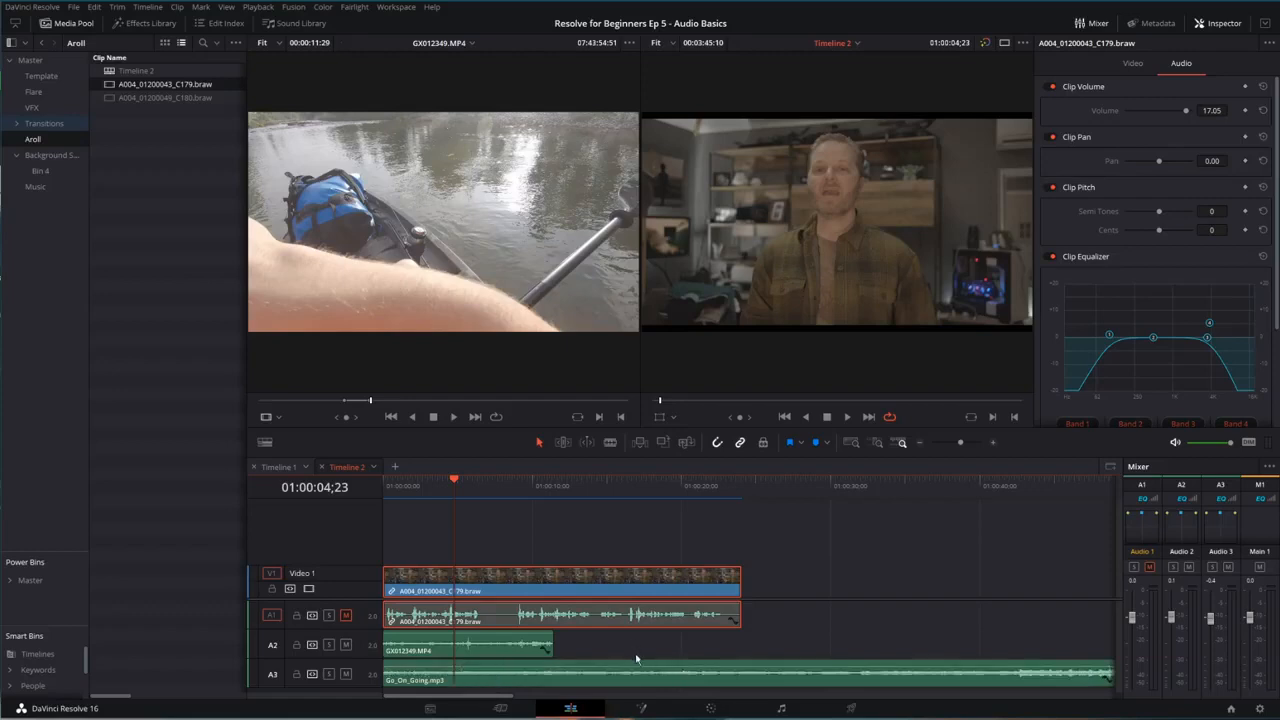
click(345, 615)
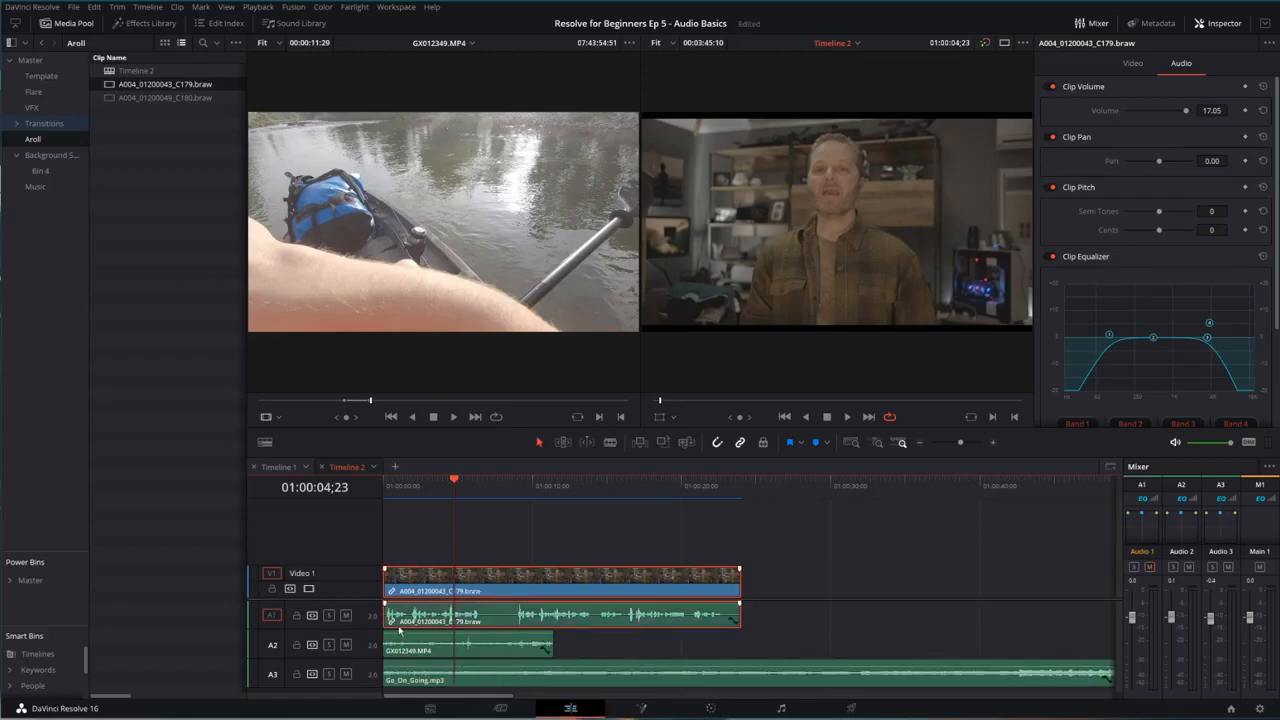
Play back the full mix and lower the GX012349.MP4 clip volume to 1.68 and the Go_On_Going.mp3 clip volume on the timeline.
click(401, 487)
key(space)
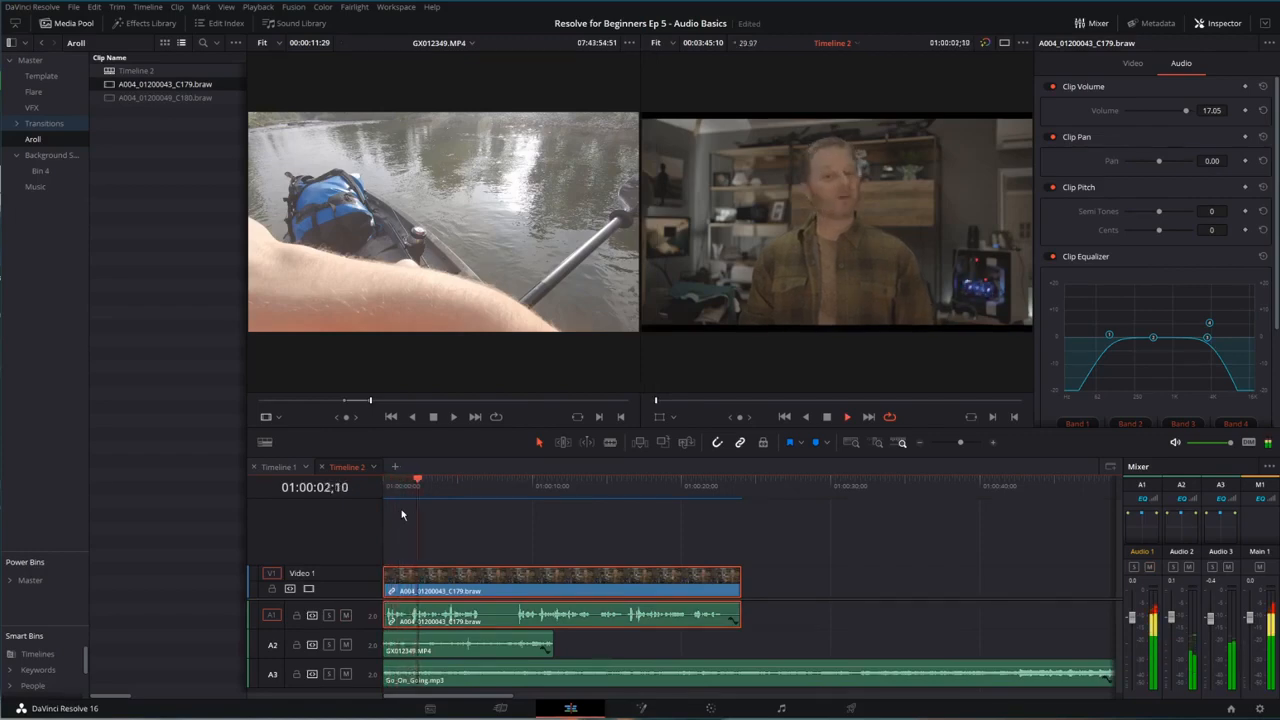
key(space)
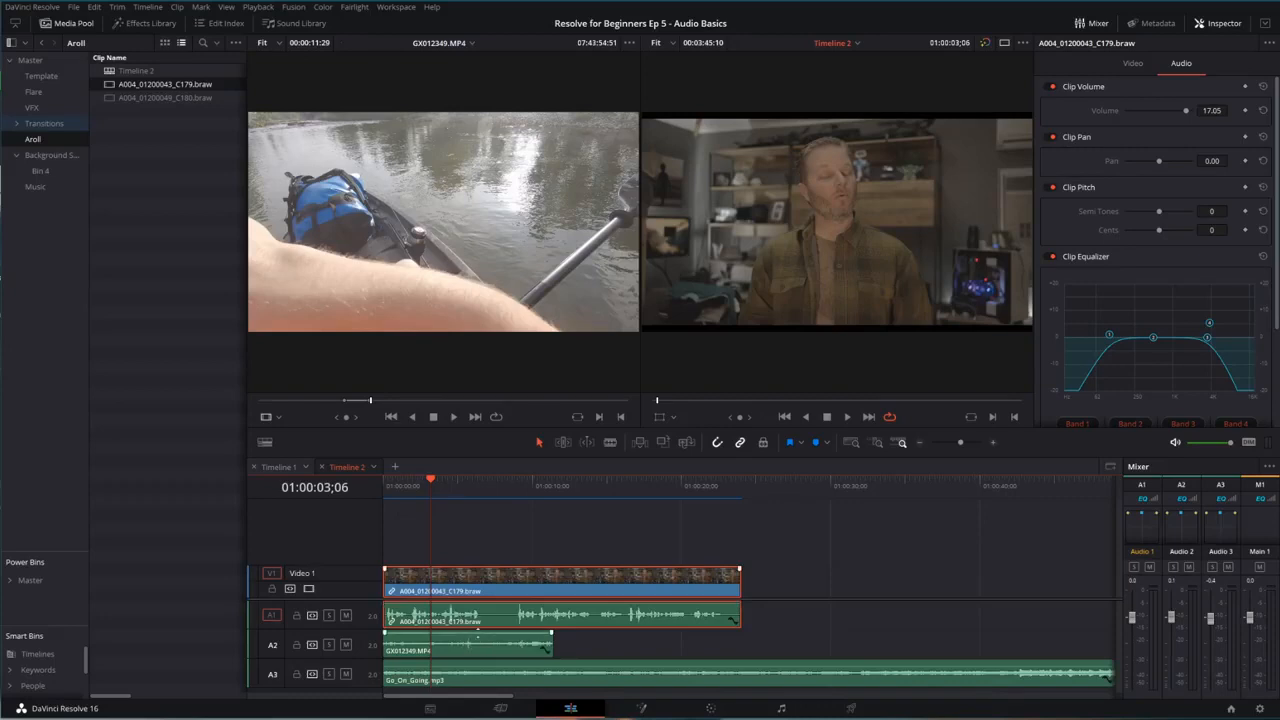
drag(478, 633, 471, 664)
key(space)
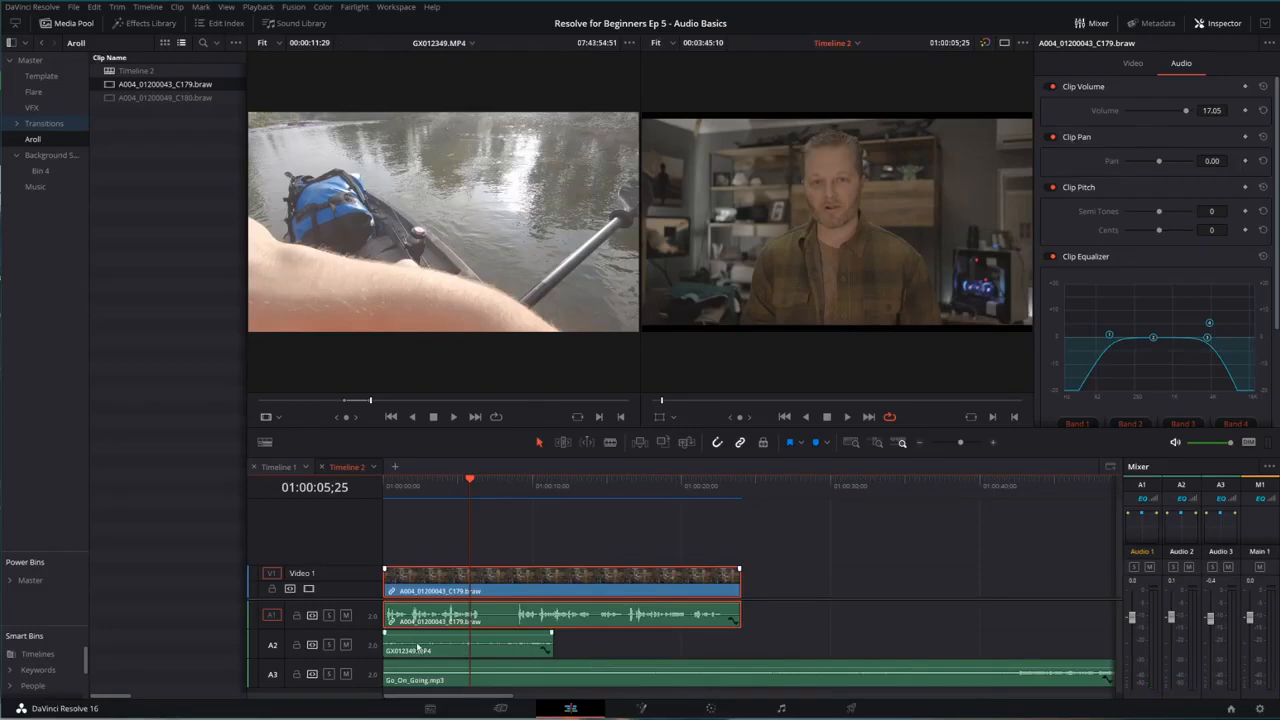
Enable the Clip Equalizer for GX012349.MP4, shift Band 2 to a lower frequency, and pull Band 3 into a deep mid-frequency dip.
click(461, 651)
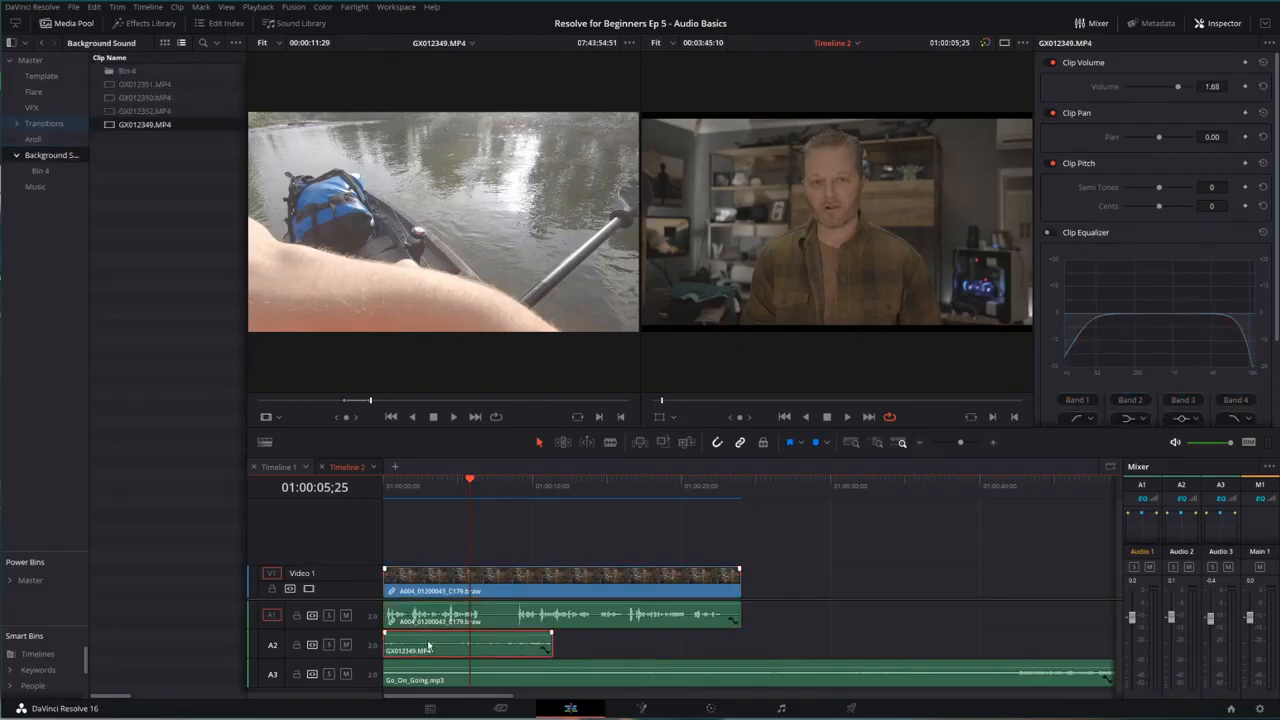
click(1048, 232)
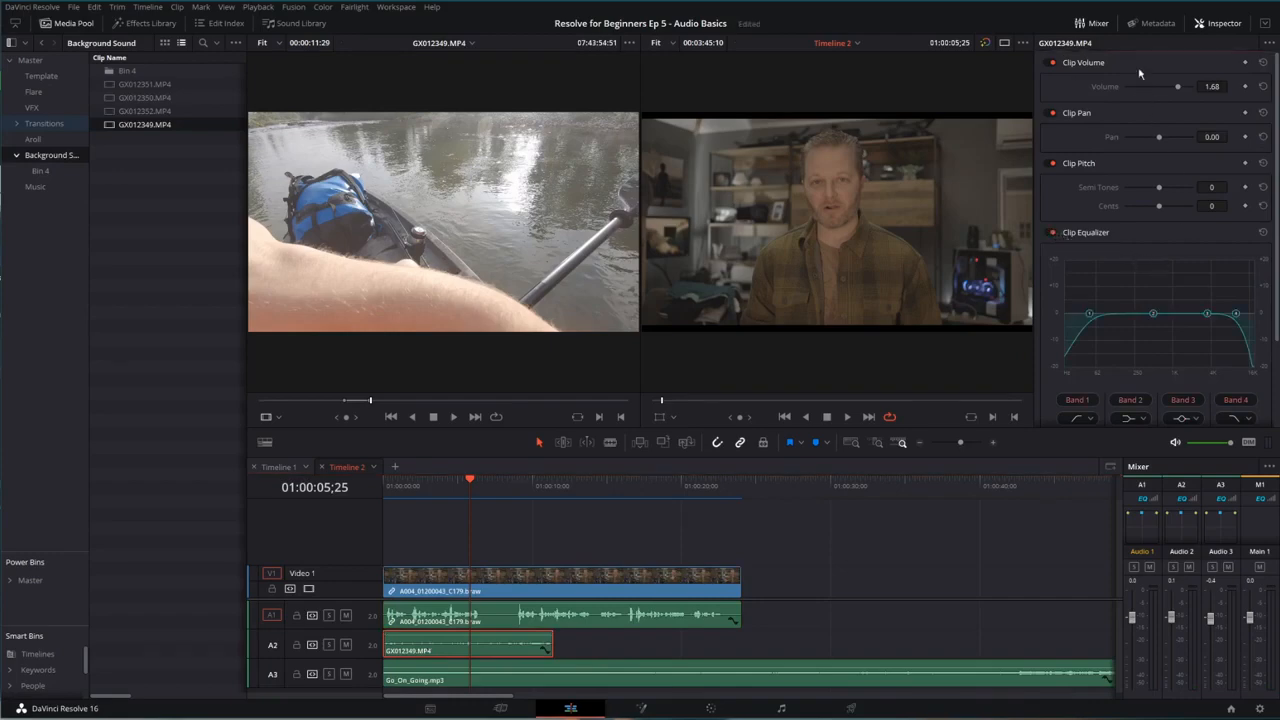
drag(1153, 314, 1126, 315)
drag(1210, 318, 1165, 318)
drag(1163, 315, 1155, 362)
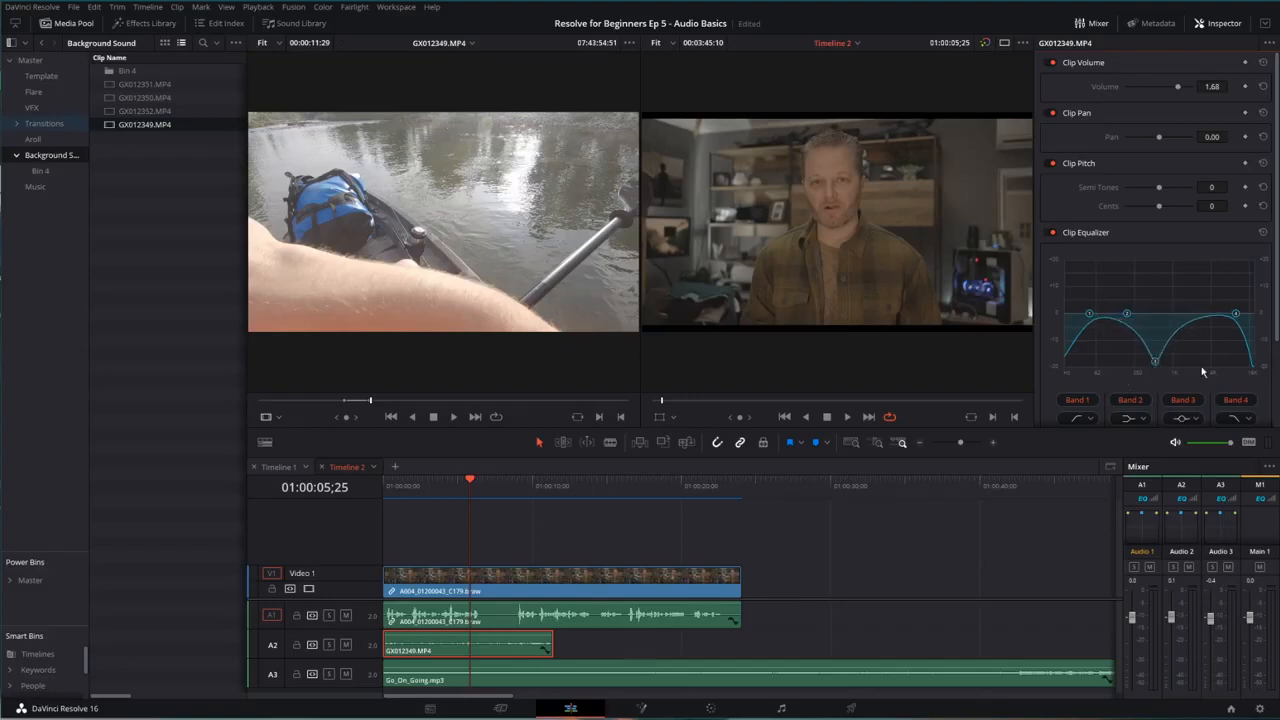
Expand the Inspector to full height and set the GX012349.MP4 equalizer's Band 3 to 699 Hz, -19.5 gain and Q 1.2.
drag(1156, 362, 1163, 370)
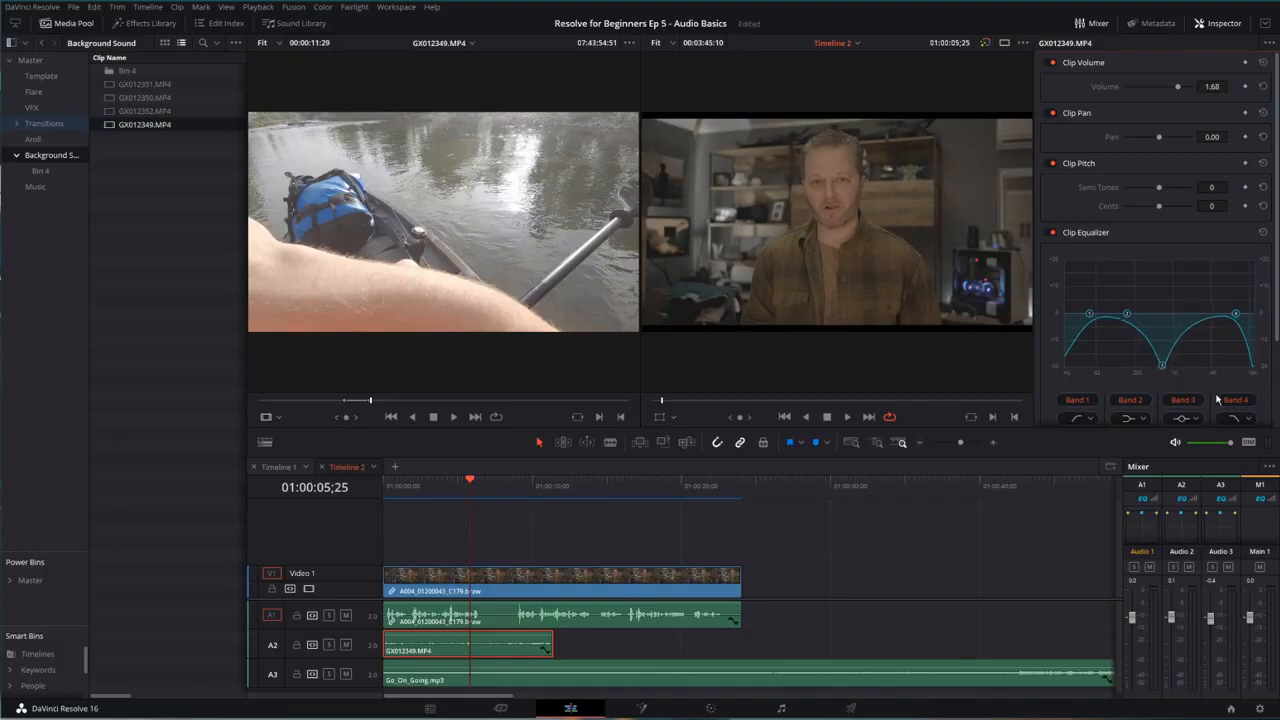
drag(1140, 428, 1142, 515)
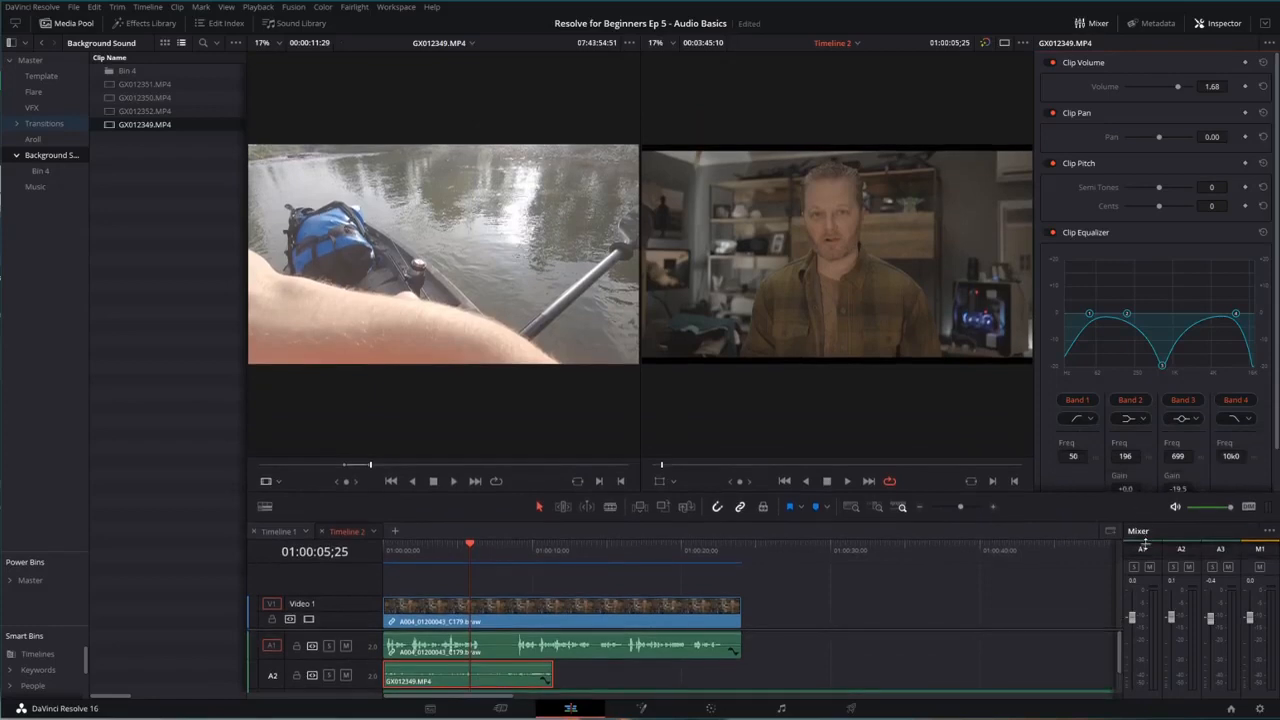
click(1265, 24)
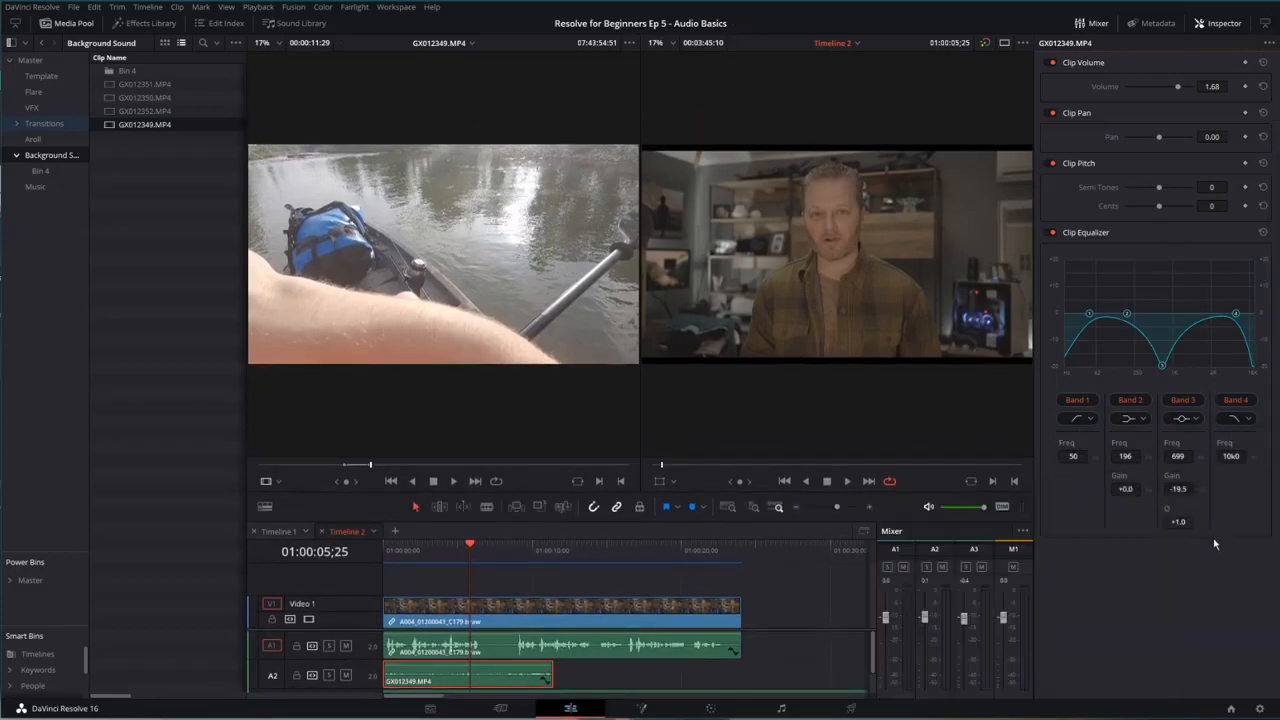
mouse_move(1175, 521)
mouse_down()
mouse_move(1203, 520)
mouse_move(1148, 518)
mouse_move(1177, 513)
mouse_move(1174, 523)
mouse_up()
Play back the mix from the timeline start, muting music track A3 to judge the equalized background sound under the voice.
key(space)
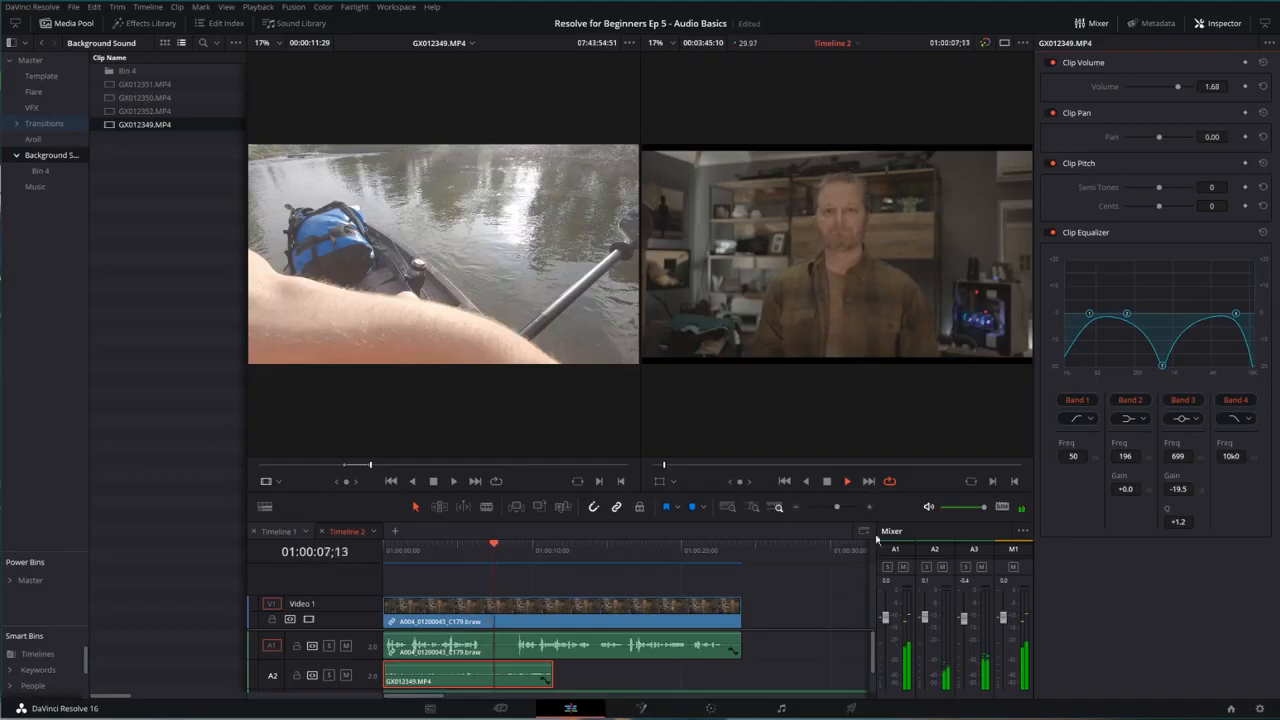
drag(398, 551, 343, 547)
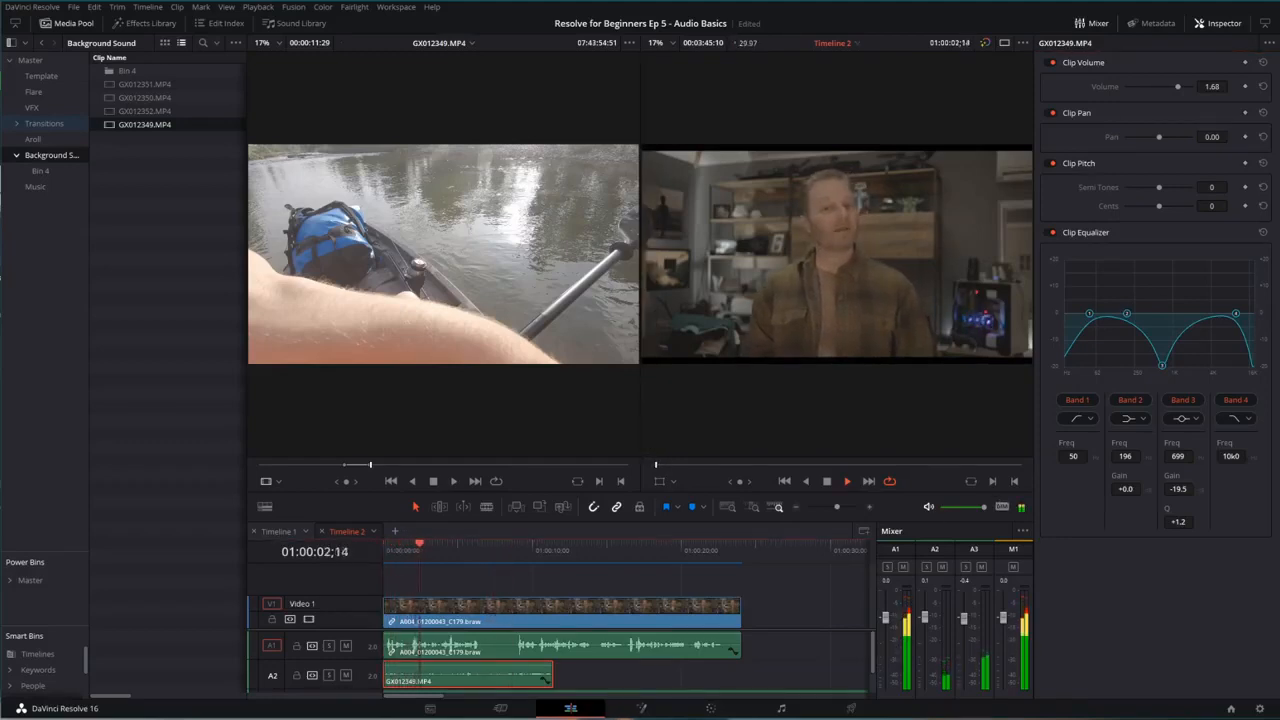
scroll(345, 655, down, 2)
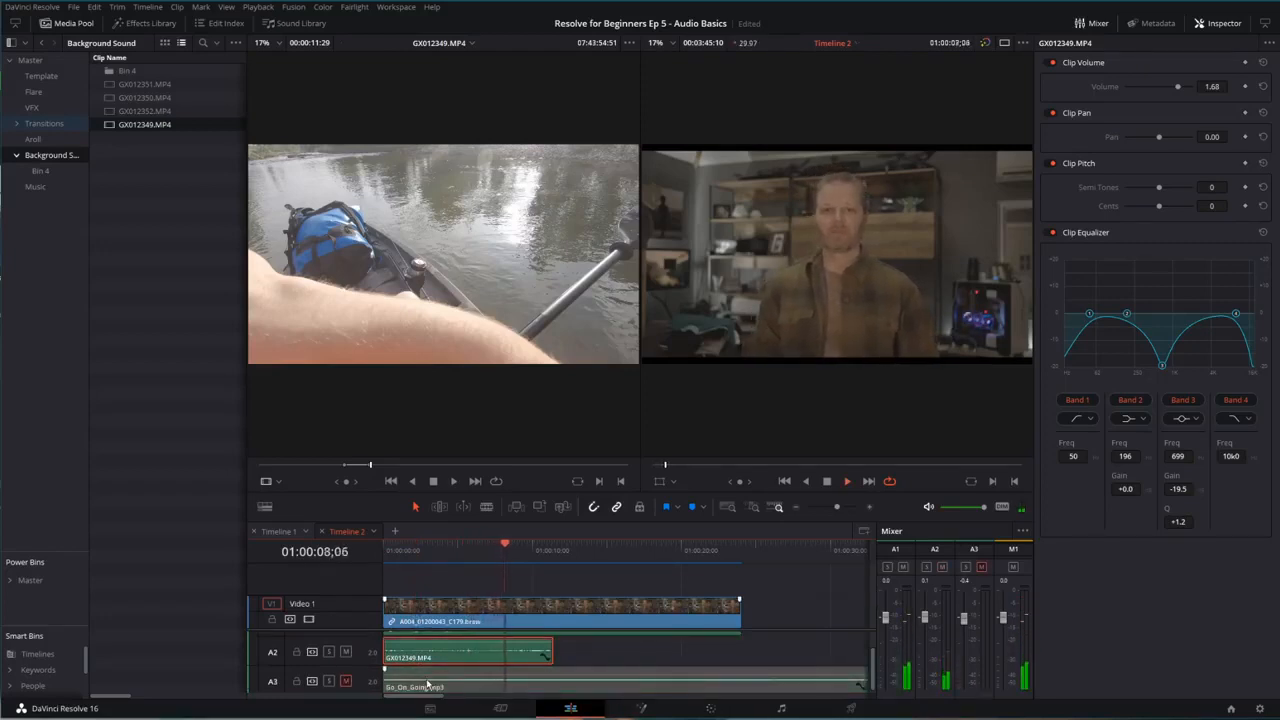
key(space)
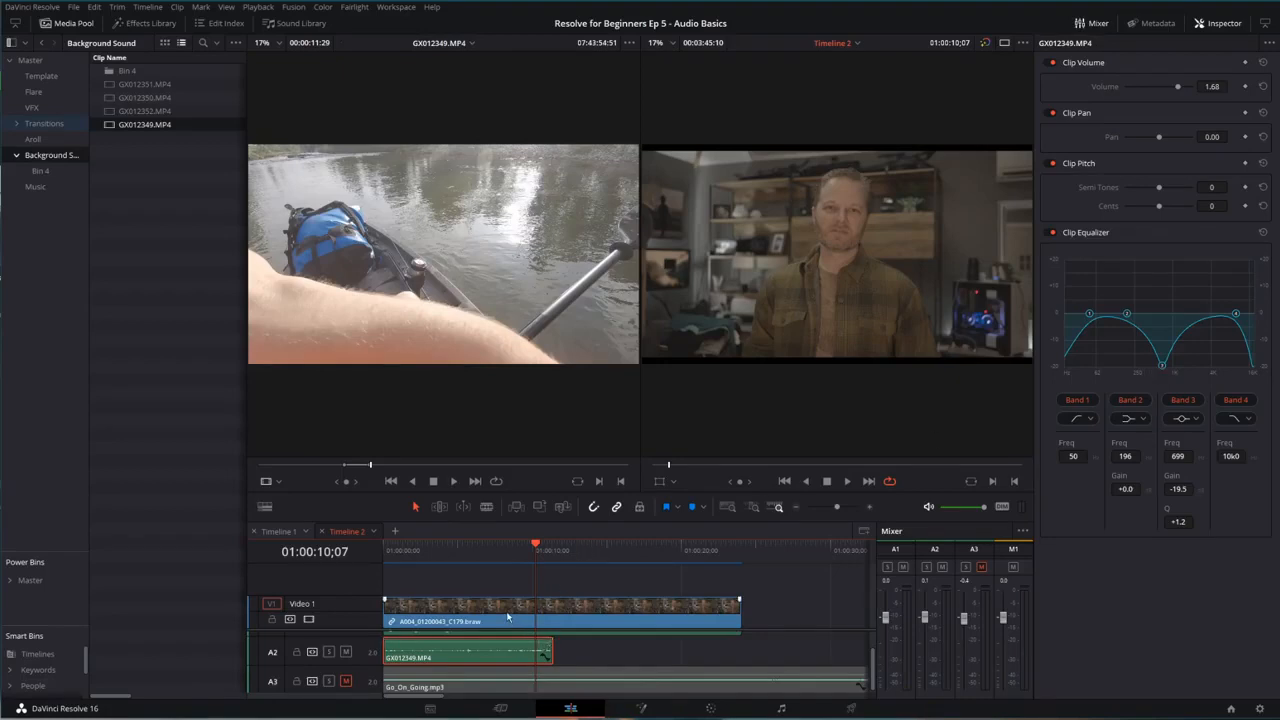
Select the Go_On_Going.mp3 clip, mute track A2, unmute track A3, and play back the voice with the music from near the start.
click(453, 674)
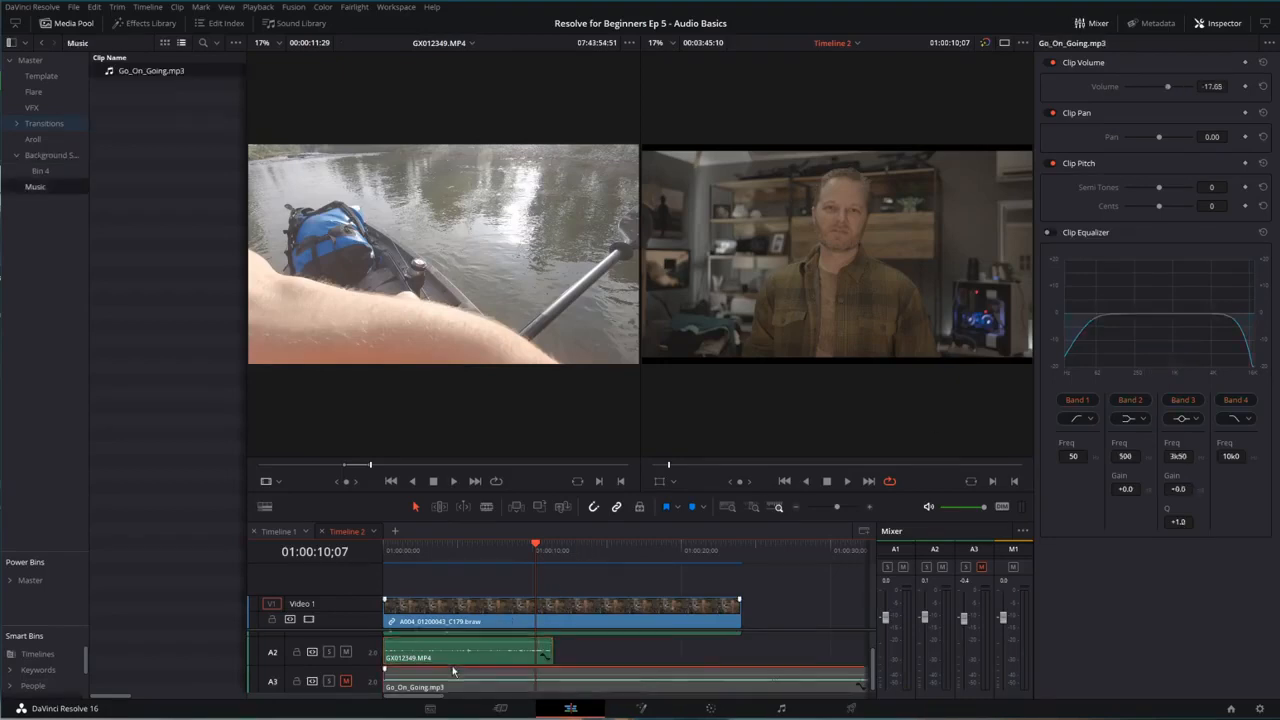
click(345, 651)
click(346, 682)
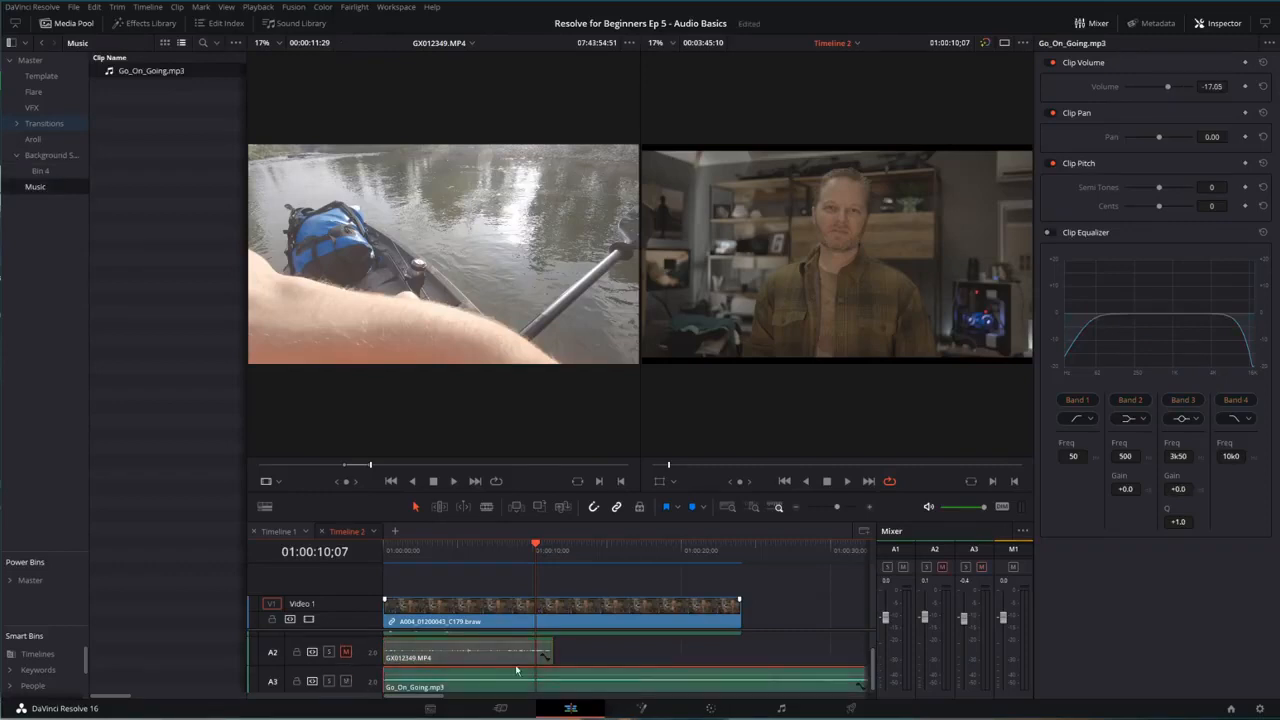
click(406, 552)
key(space)
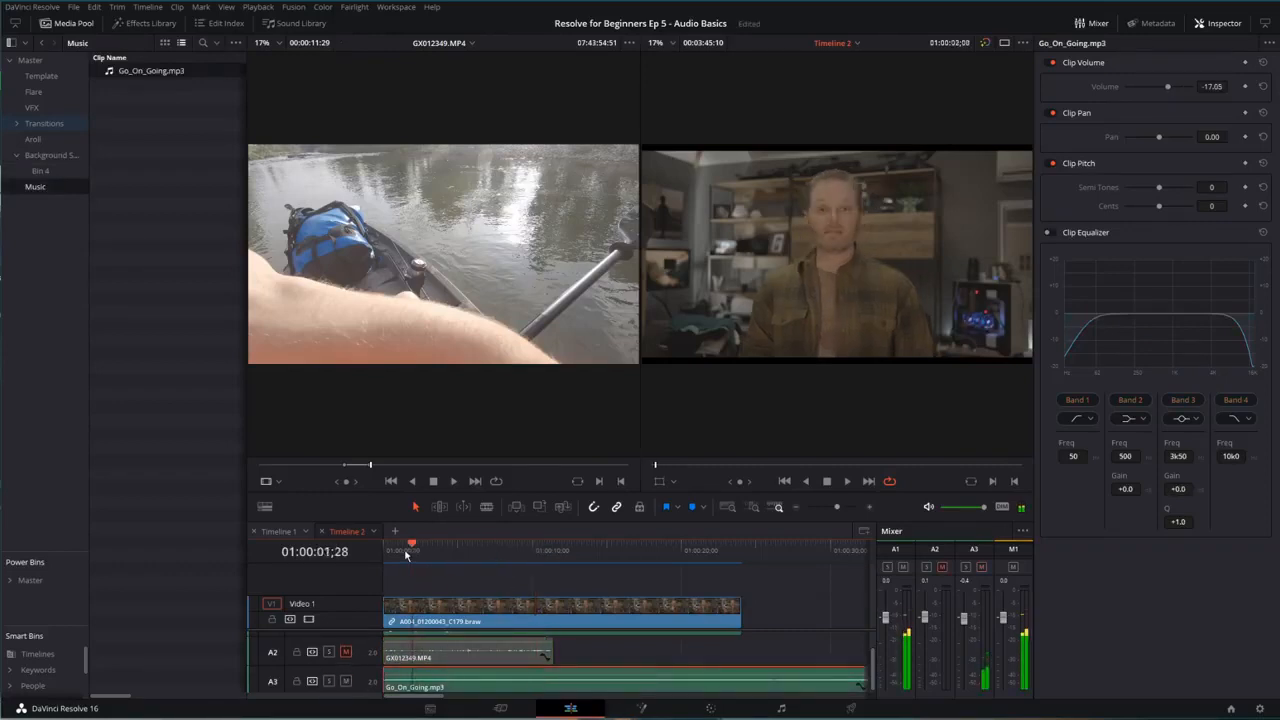
key(space)
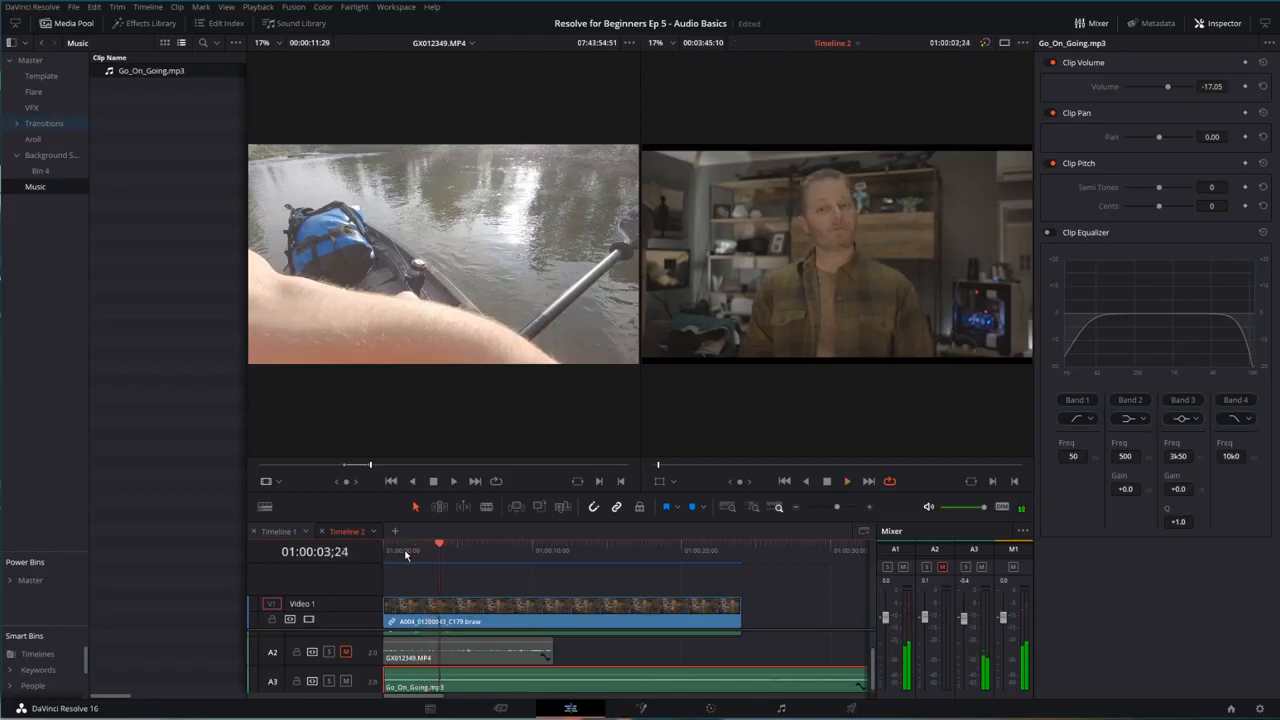
Enable the Clip Equalizer for Go_On_Going.mp3, set Band 3 to 531 Hz, -20.0 gain and Q 0.7, and audition it from the timeline start.
click(1048, 232)
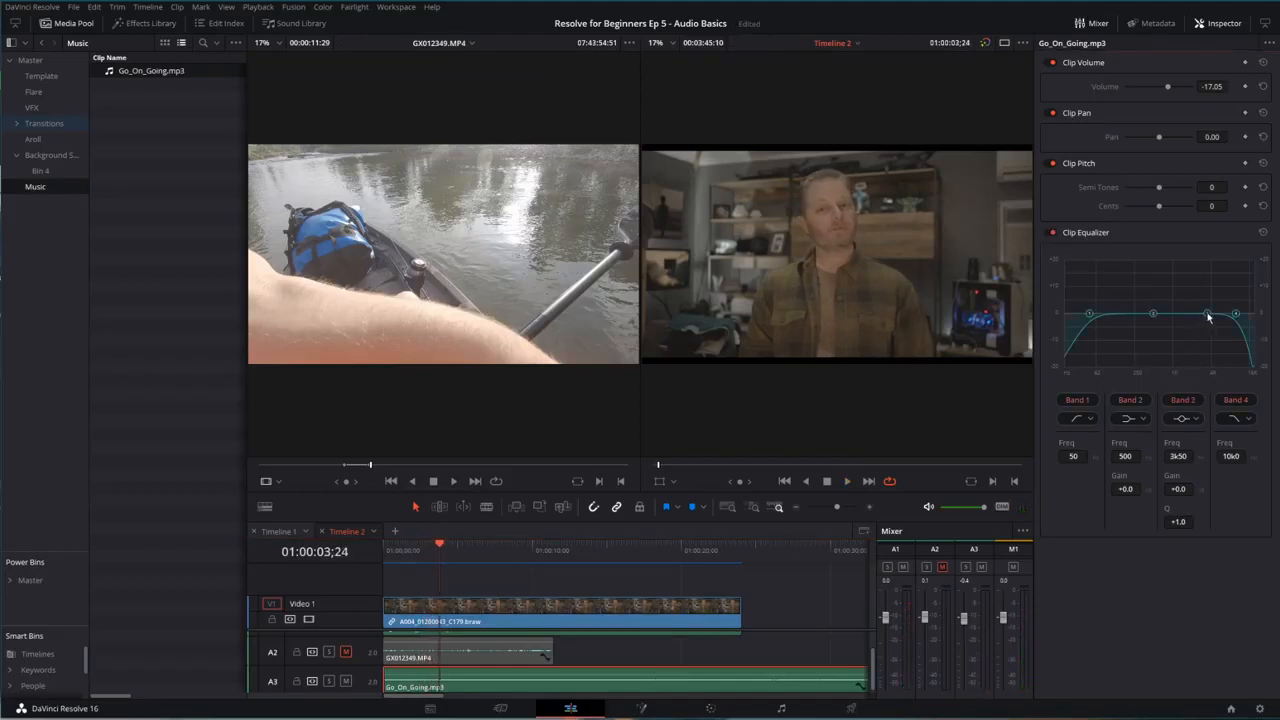
click(1140, 420)
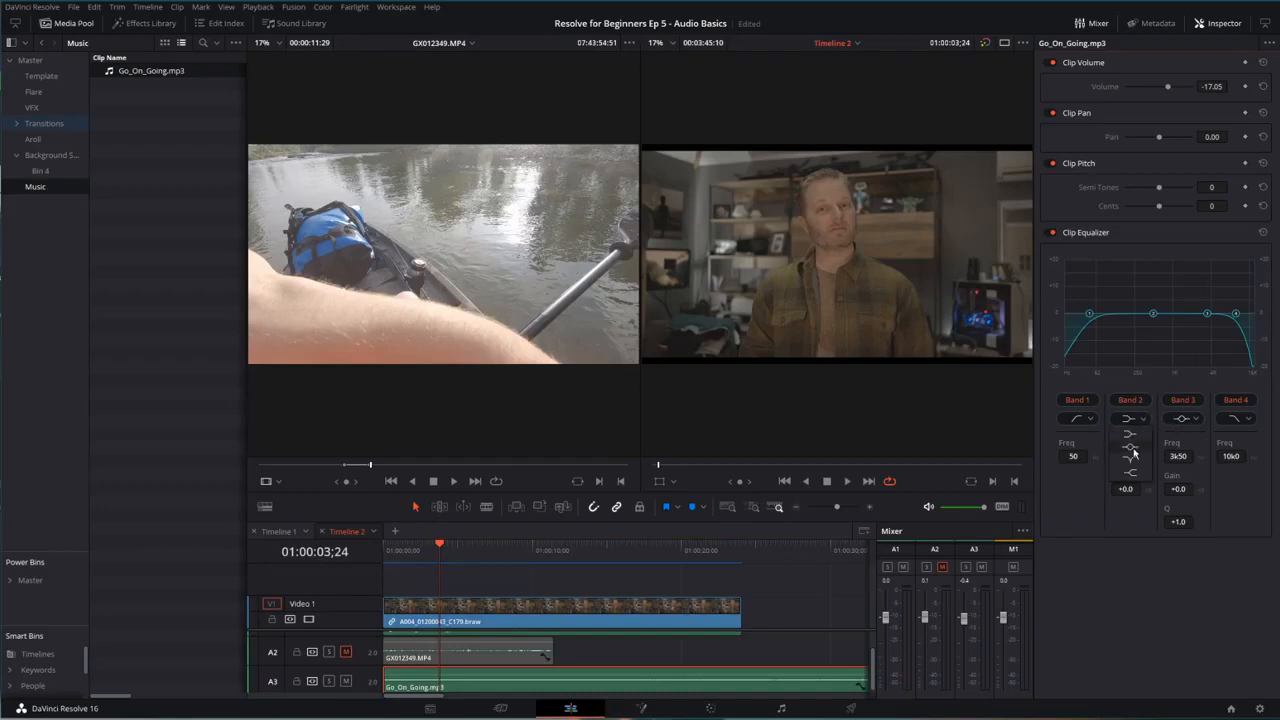
click(1181, 386)
click(1185, 418)
click(1187, 447)
drag(1207, 314, 1156, 380)
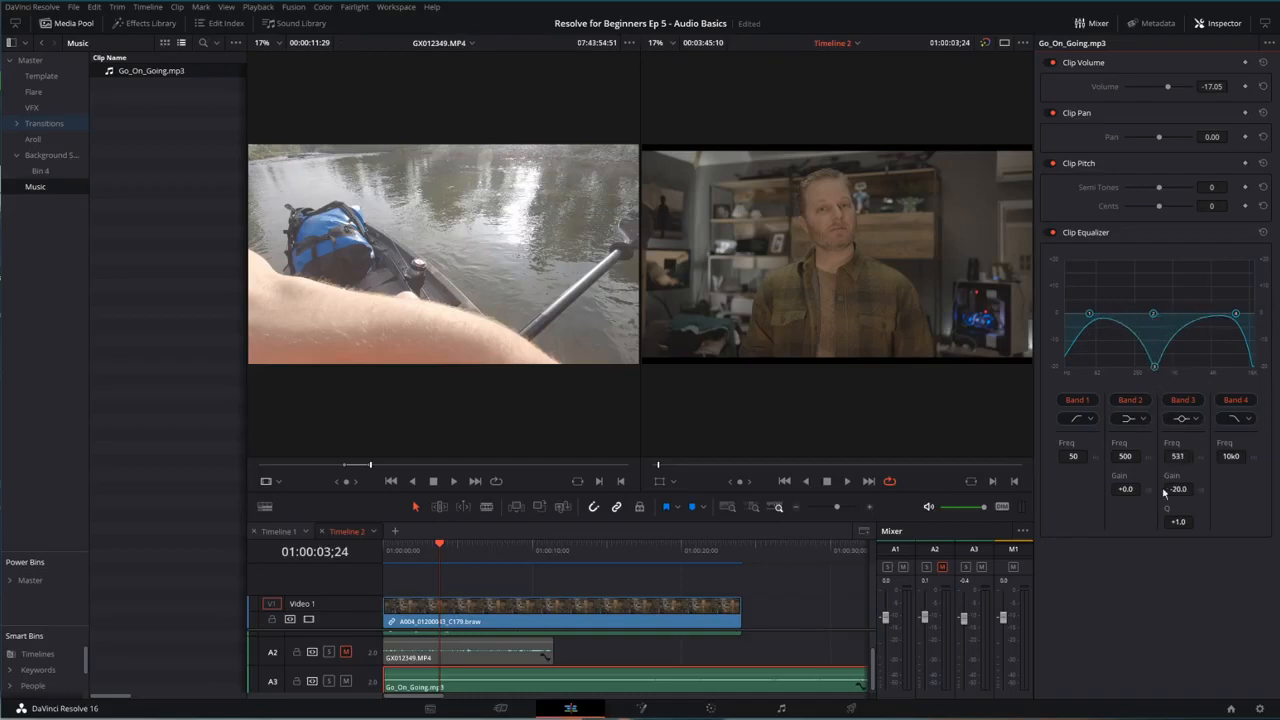
drag(1183, 523, 1180, 521)
drag(444, 550, 384, 550)
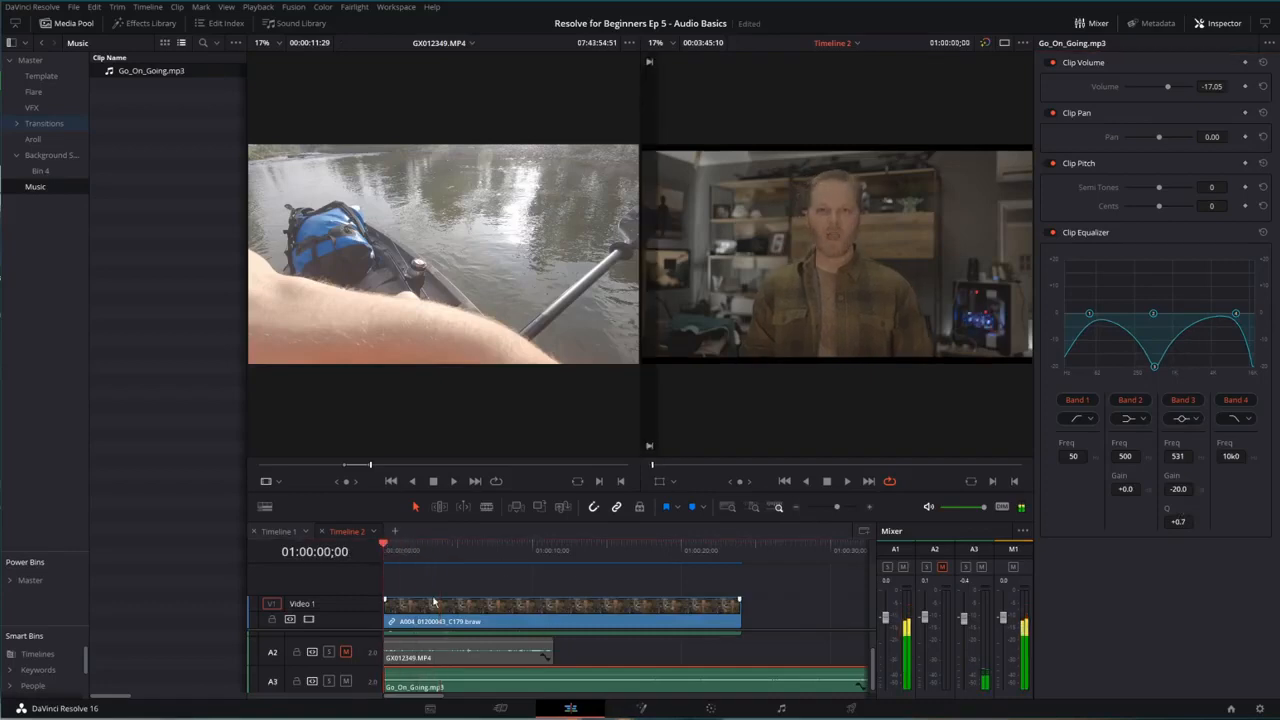
key(space)
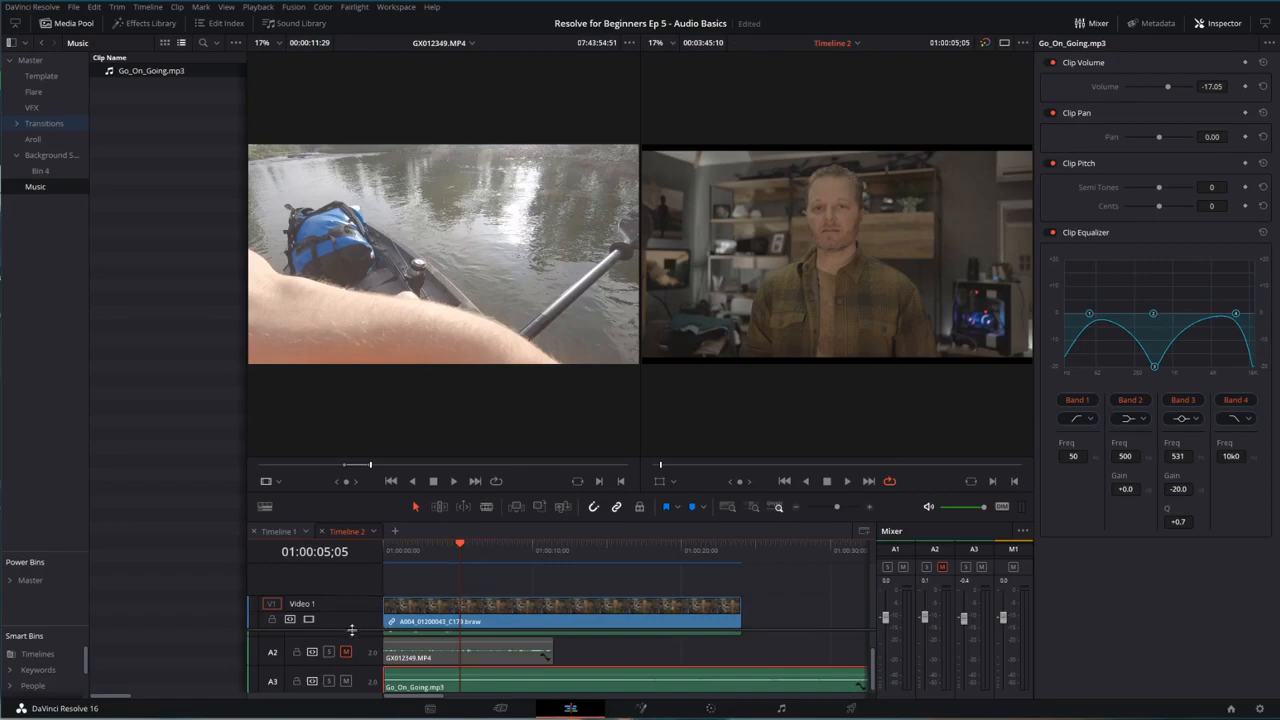
Enlarge the audio track area to show all three tracks, unmute track A2, and replay the full mix from near the start.
drag(352, 629, 354, 585)
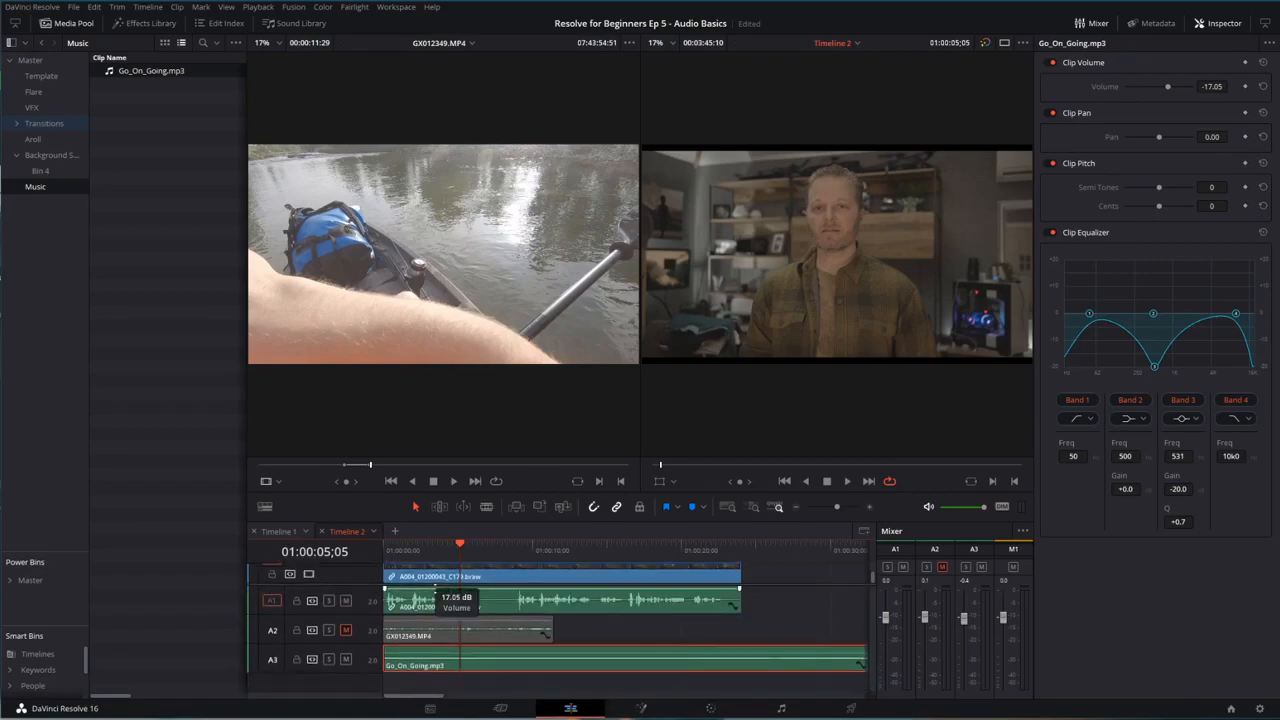
click(405, 549)
key(space)
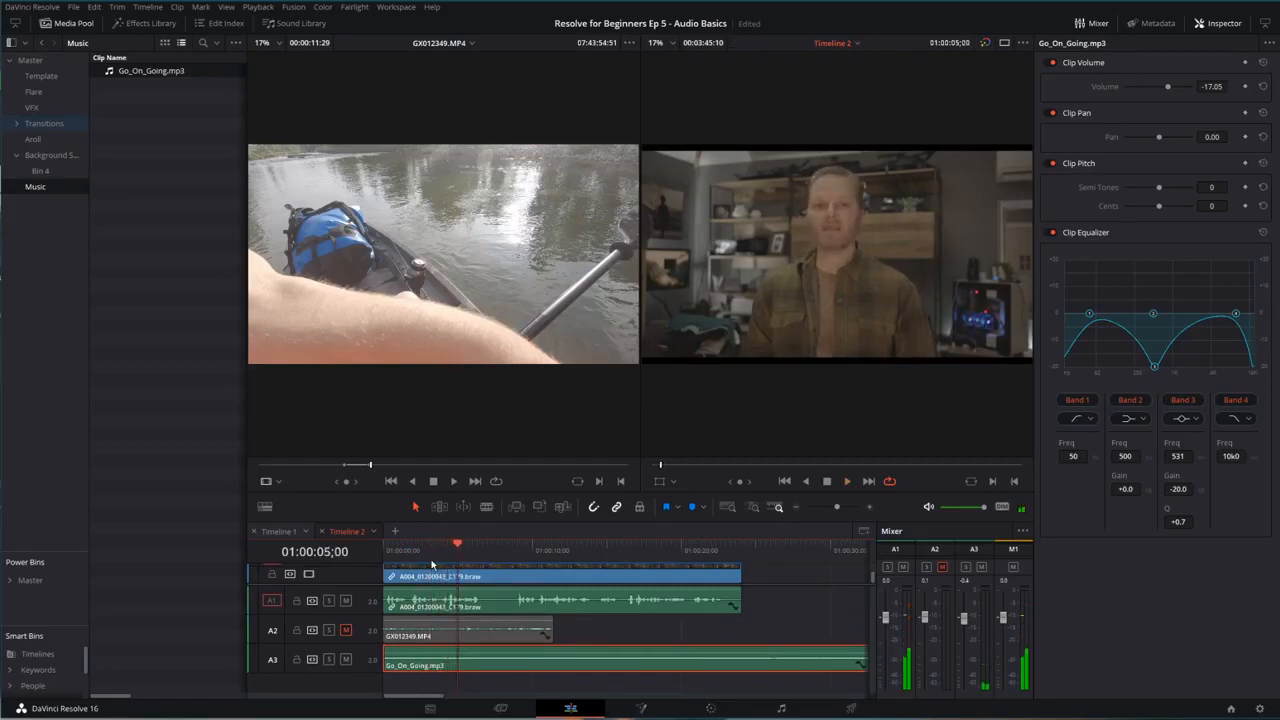
click(346, 630)
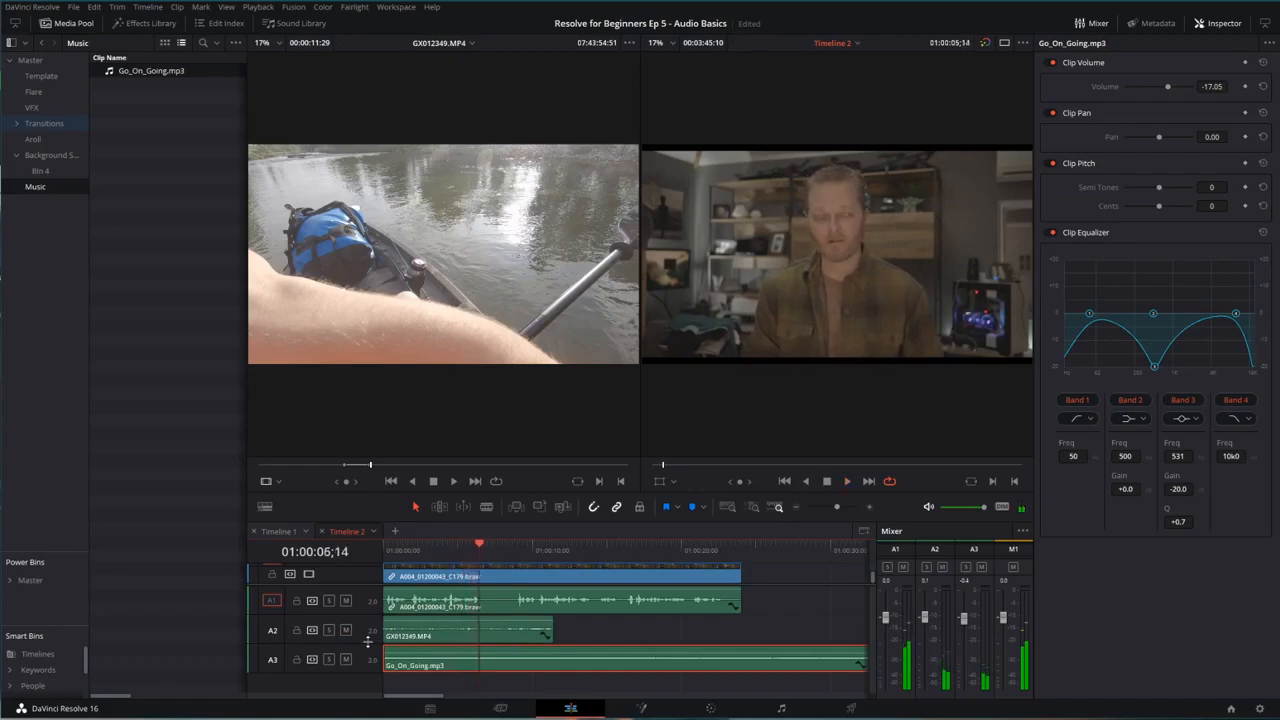
click(410, 548)
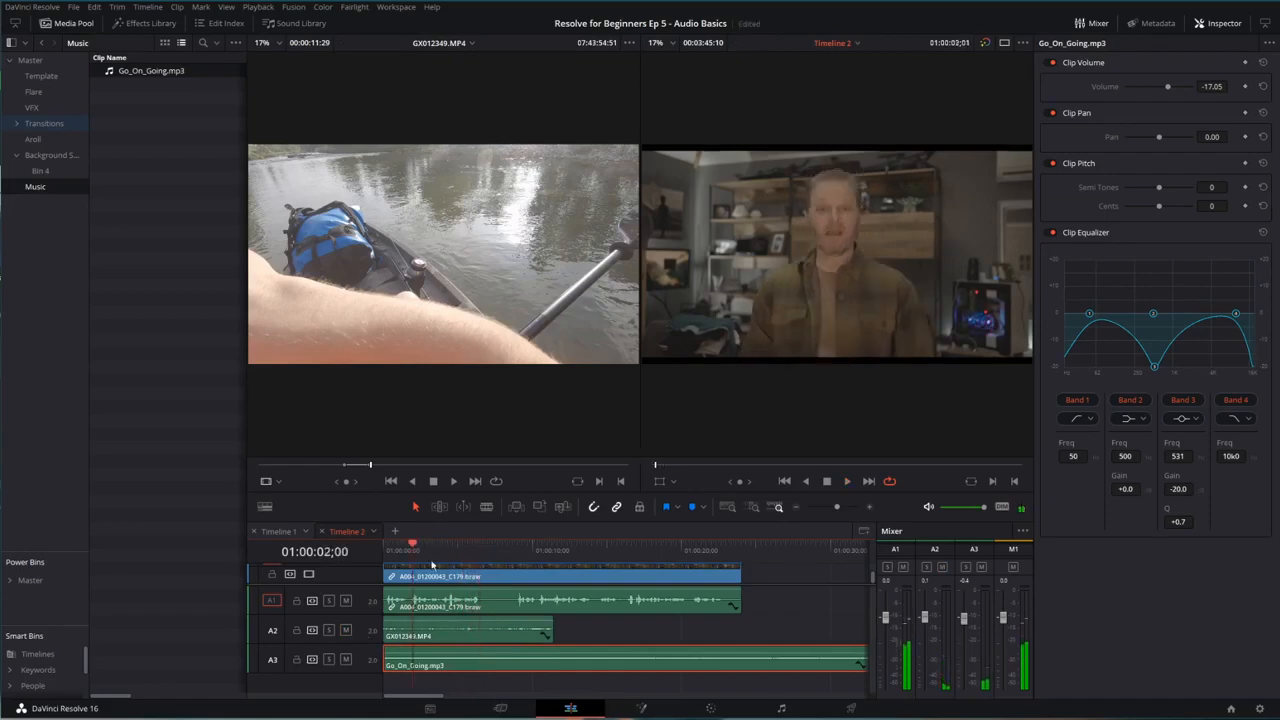